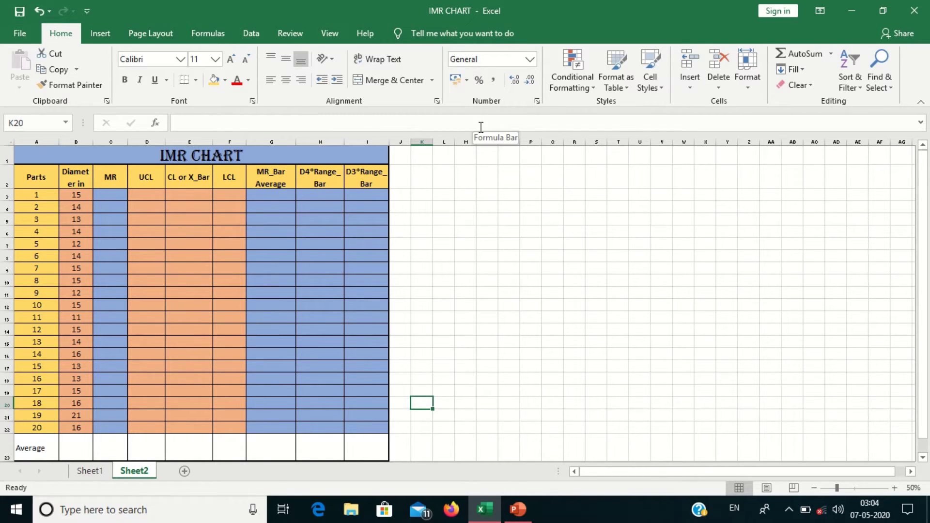
- Widen the Parts column slightly so the Average label fits inside its cell
key(ctrl+z)
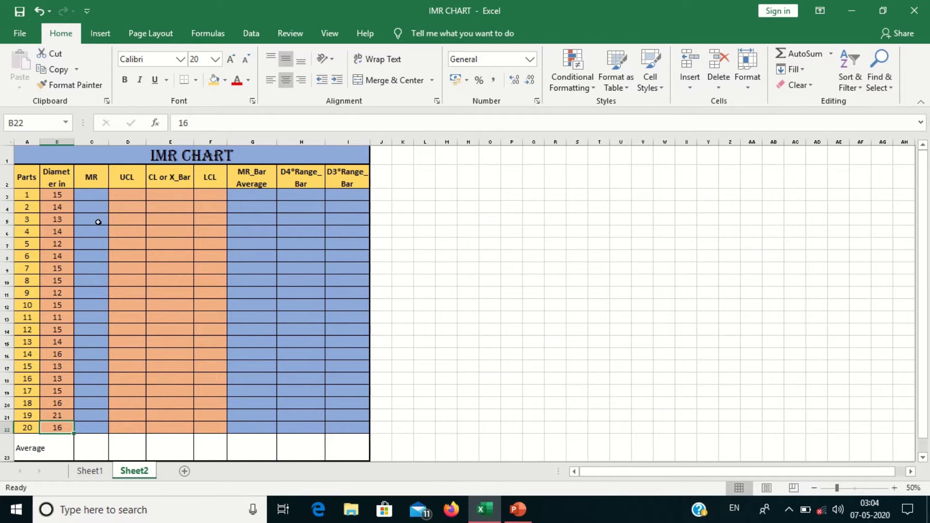
click(58, 444)
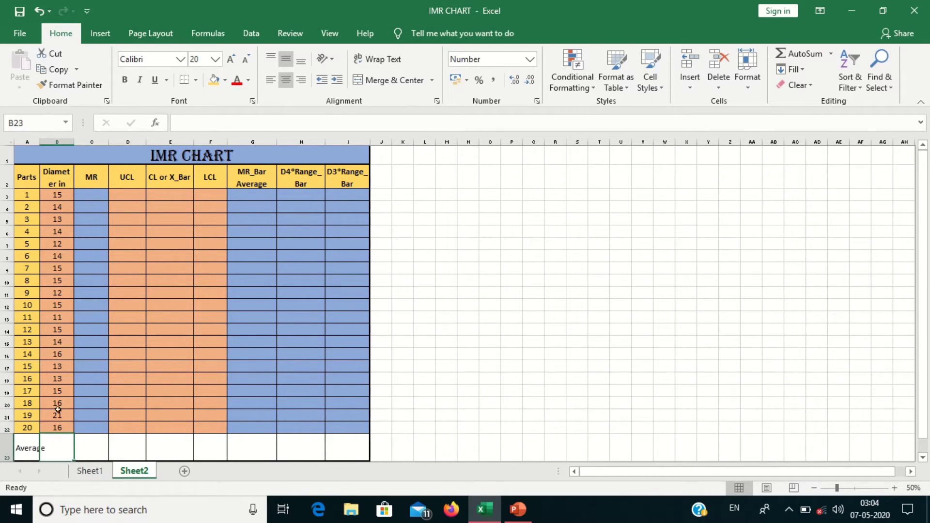
drag(40, 142, 52, 142)
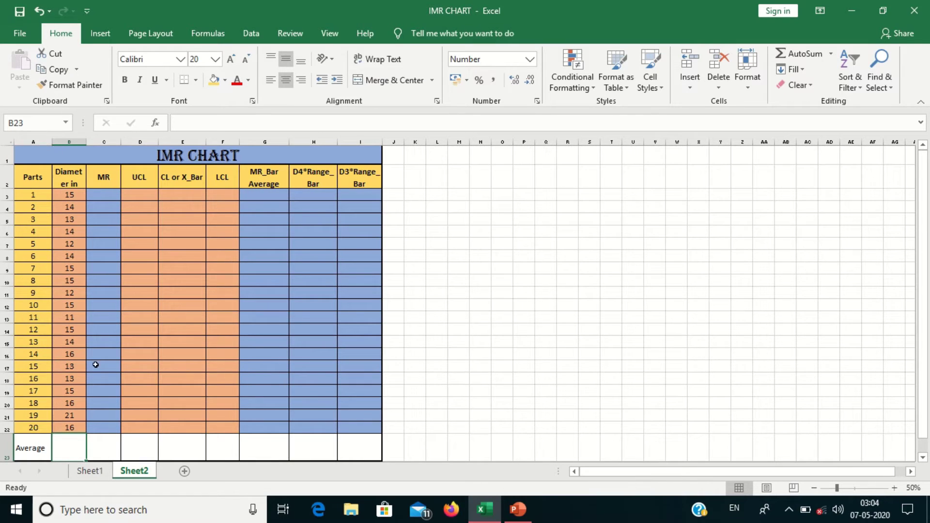
- Calculate the average diameter of all 20 parts in cell B23 with the AVERAGE function over B3:B22
text(=ave)
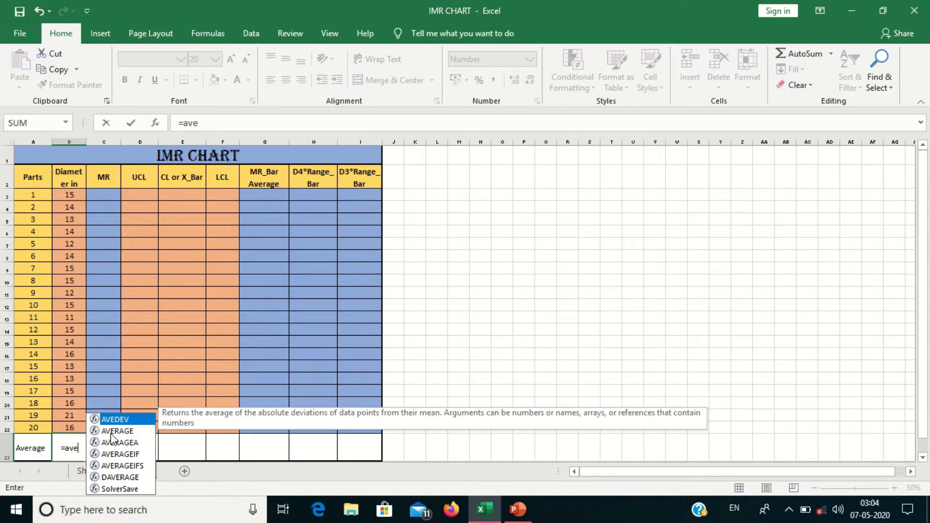
double_click(117, 431)
drag(71, 200, 68, 426)
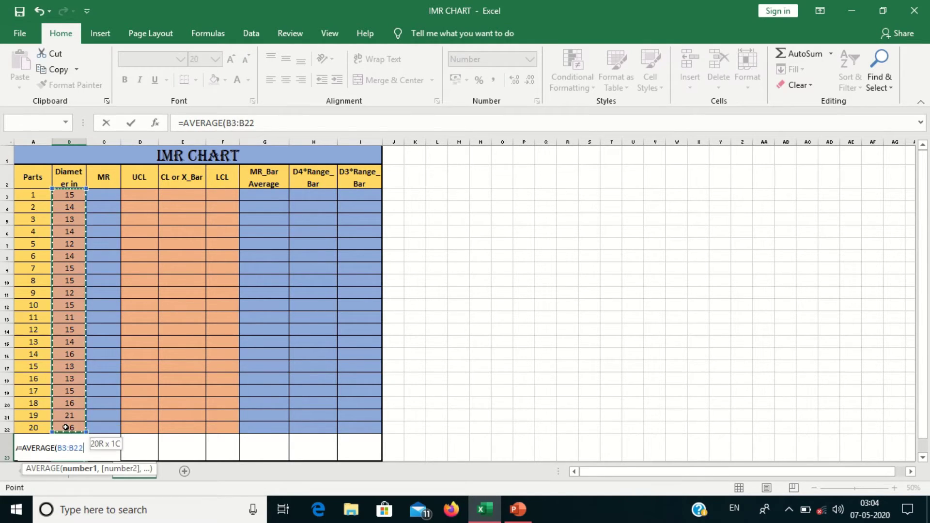
key(Return)
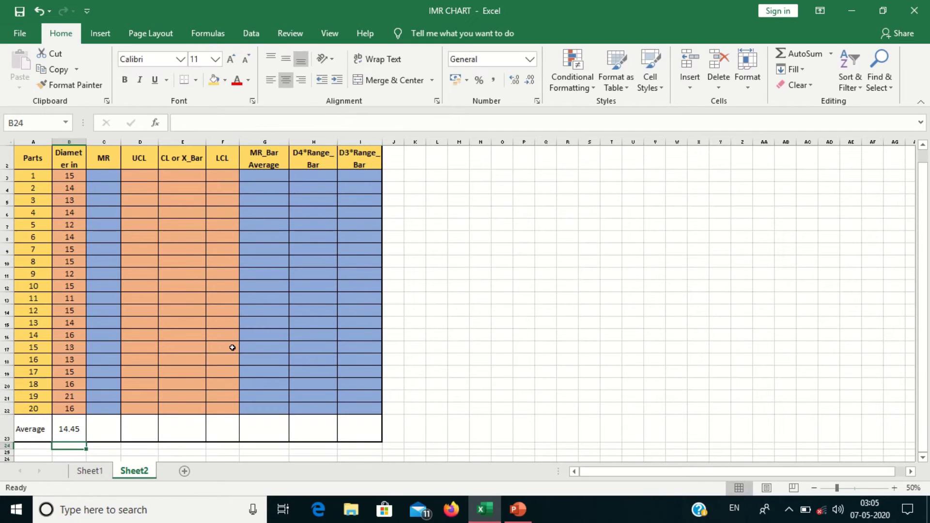
- Enter 14.45 in the CL or X_Bar column for part 1 and fill it down through part 20
click(655, 270)
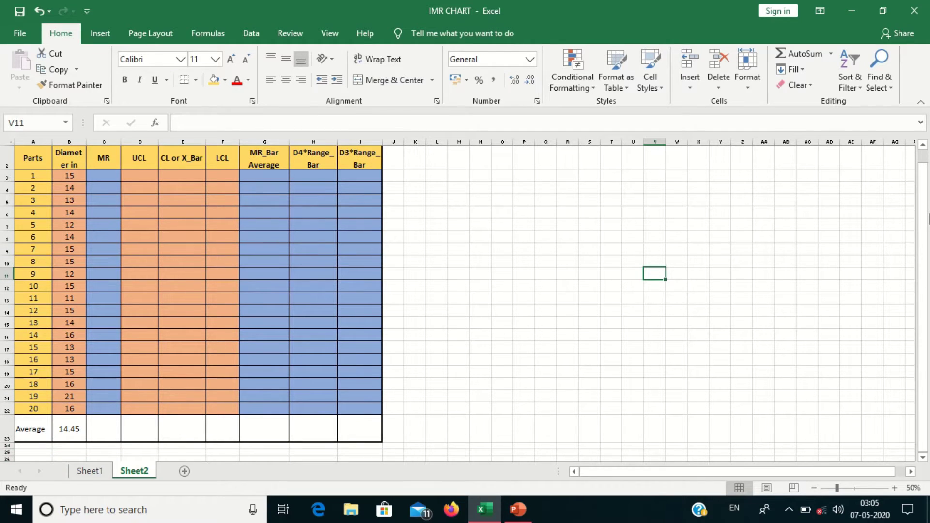
drag(922, 216, 921, 203)
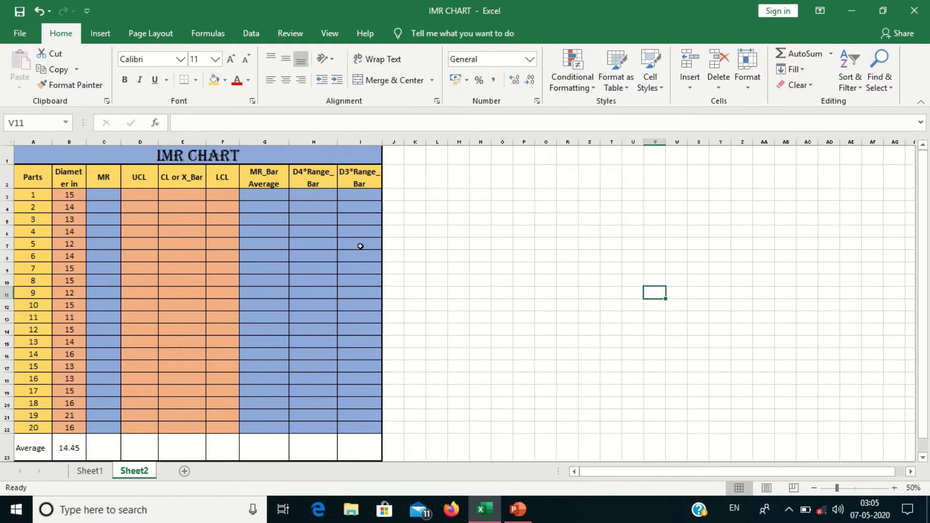
click(187, 196)
text(14.45)
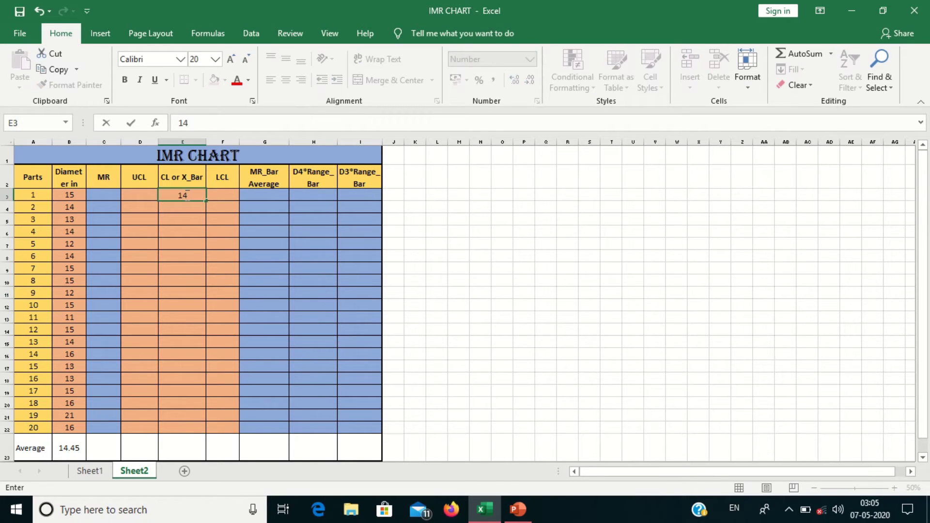
key(Return)
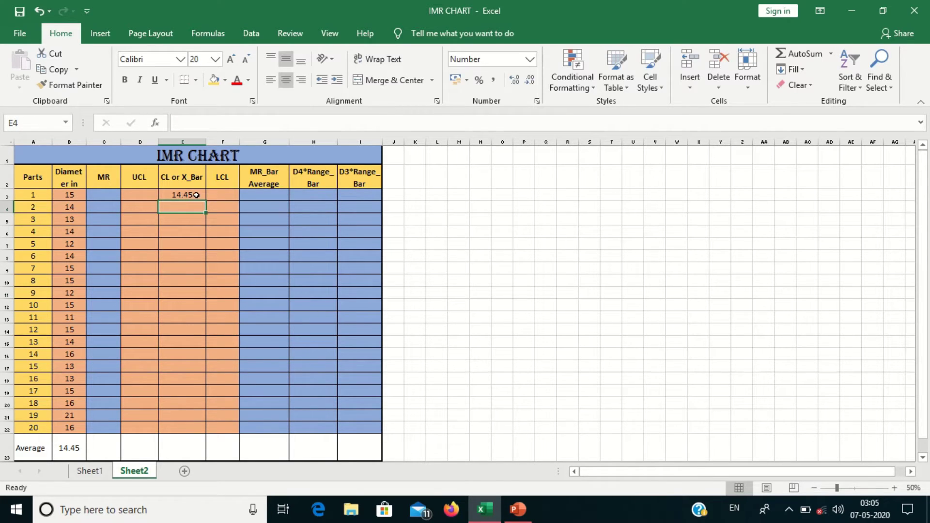
click(196, 195)
drag(206, 200, 204, 433)
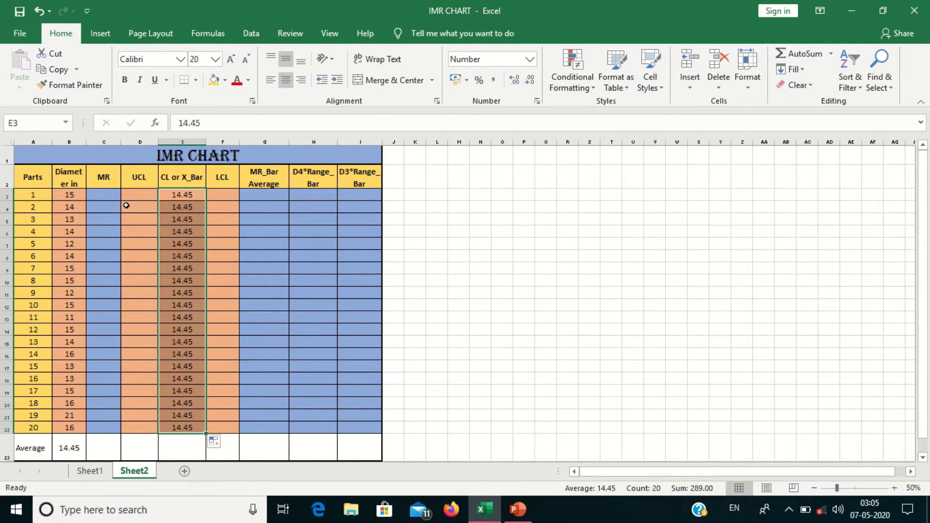
- Enter a dash as the MR value of part 1 in cell C3
click(99, 200)
text(=)
key(Escape)
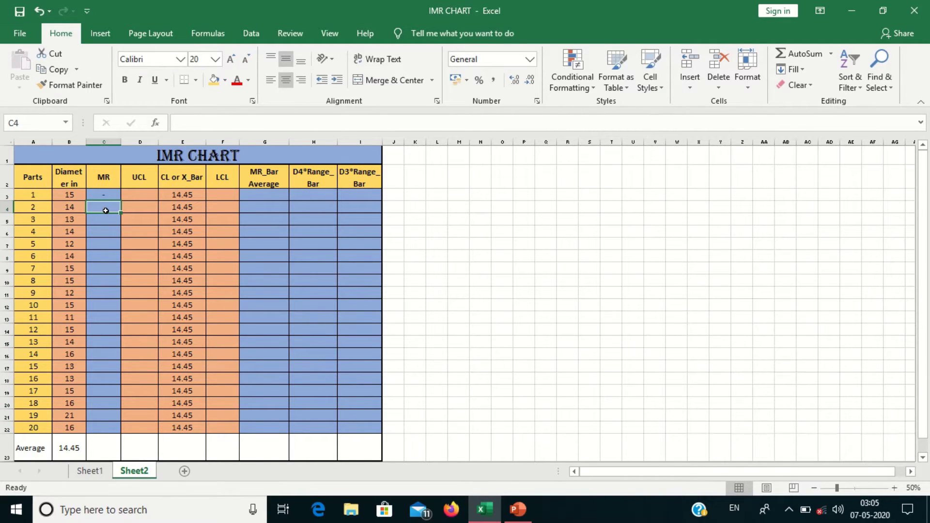
- Calculate the moving range of part 2 in C4 with =ABS(B4-B3) and fill the formula down through part 20
text(=abs)
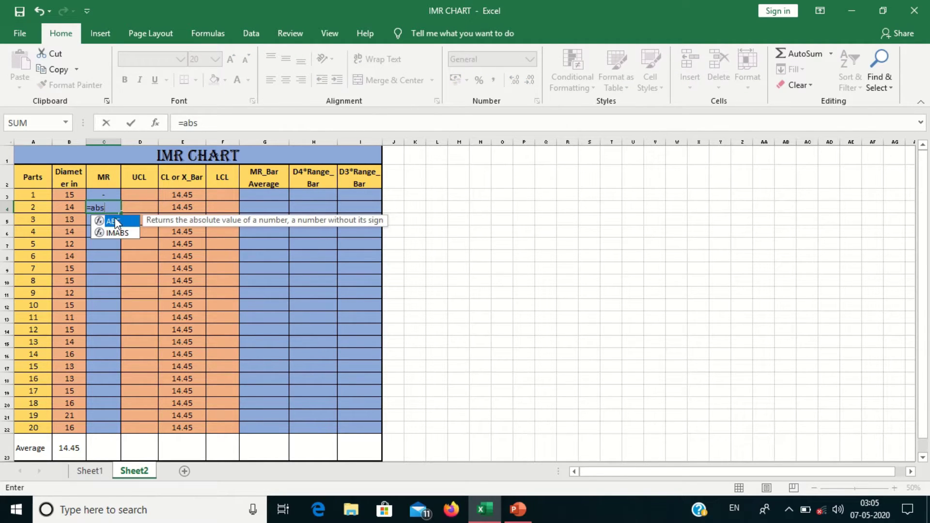
double_click(116, 222)
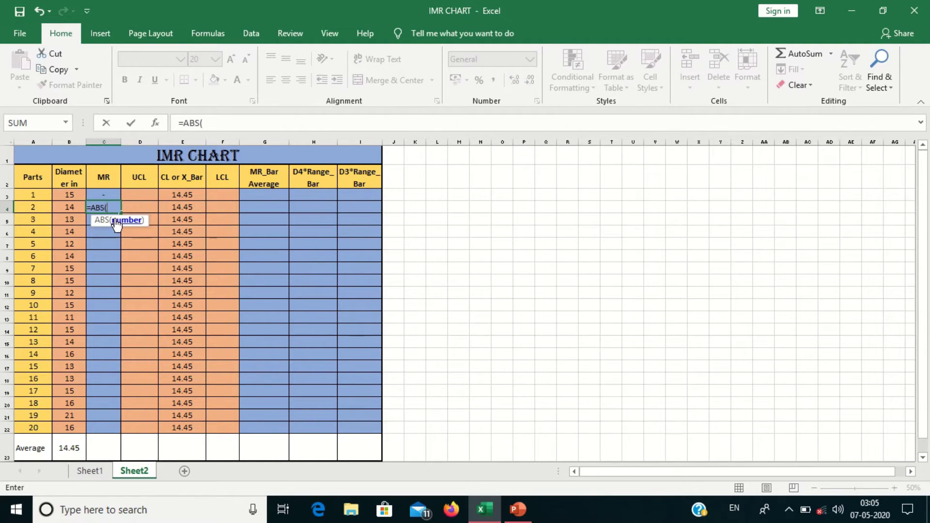
click(69, 207)
text(-)
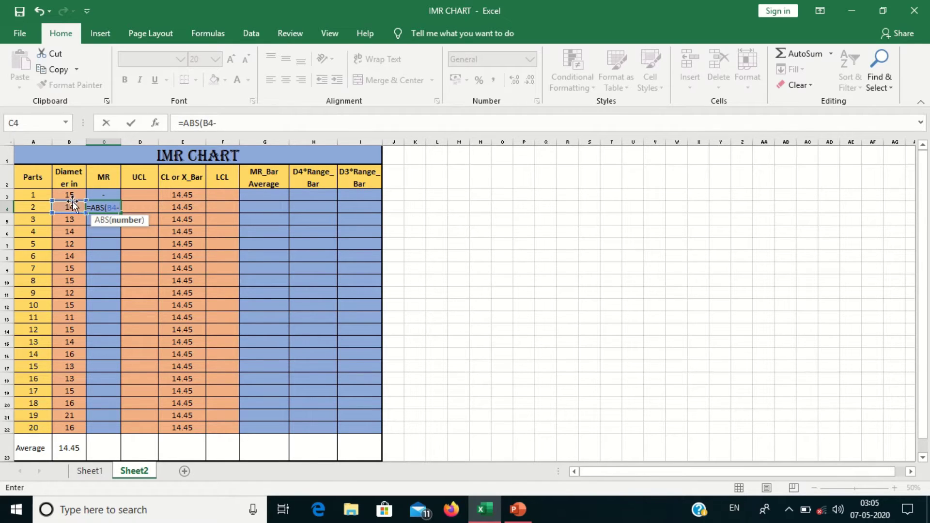
click(72, 196)
key(Return)
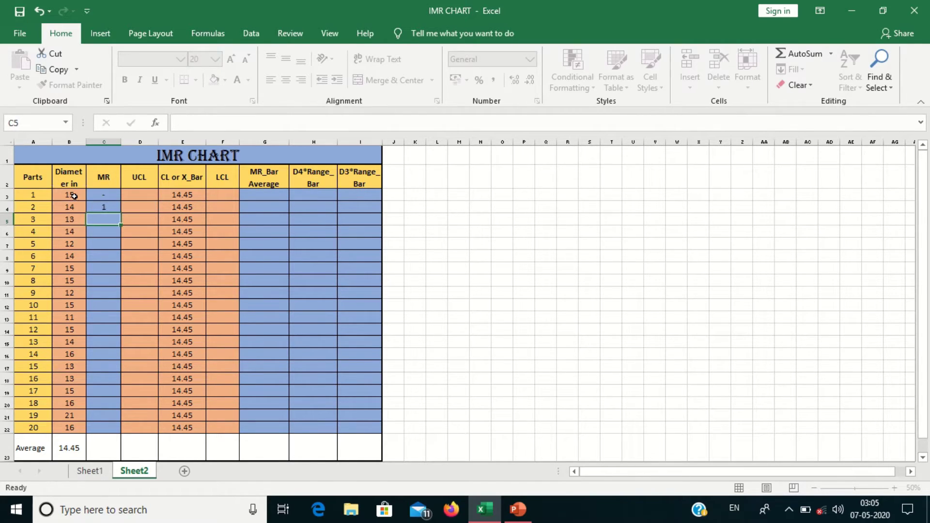
click(110, 206)
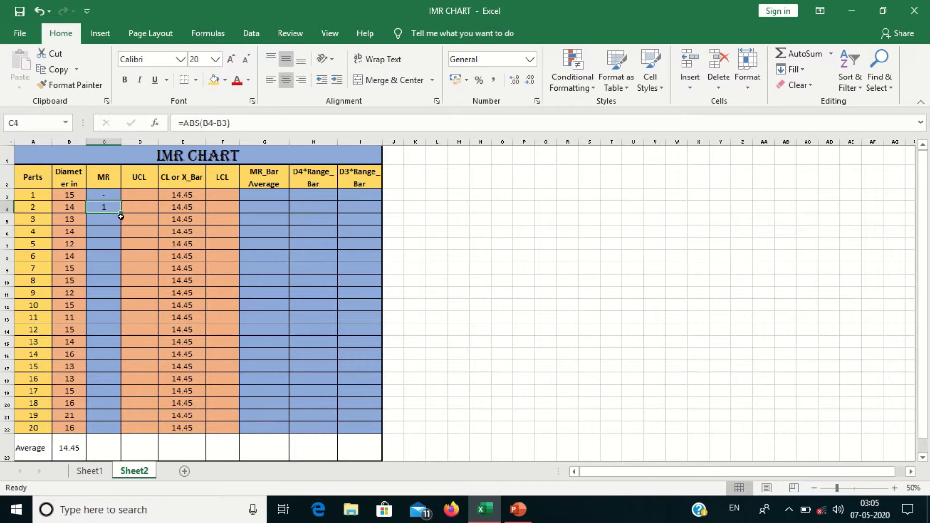
drag(120, 215, 124, 434)
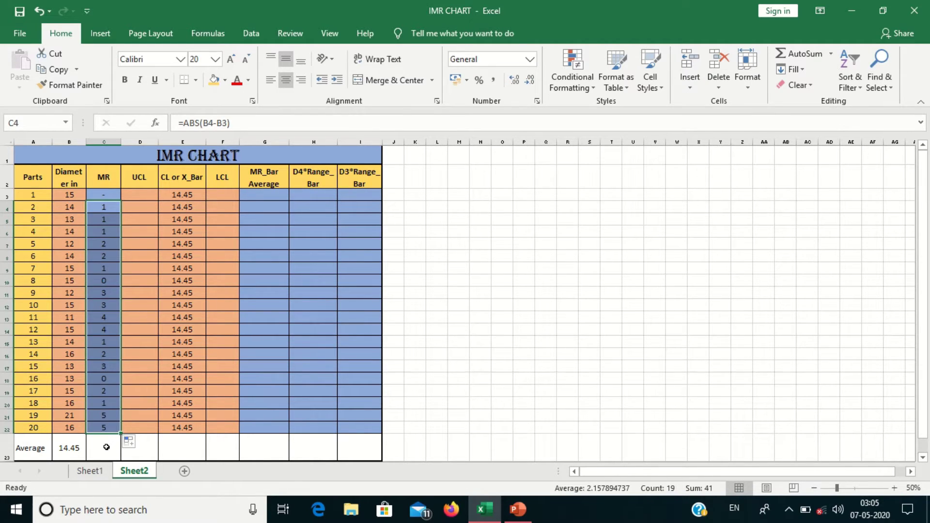
- Calculate the average moving range in cell C23 with the AVERAGE function over C4:C22
click(106, 446)
text(=)
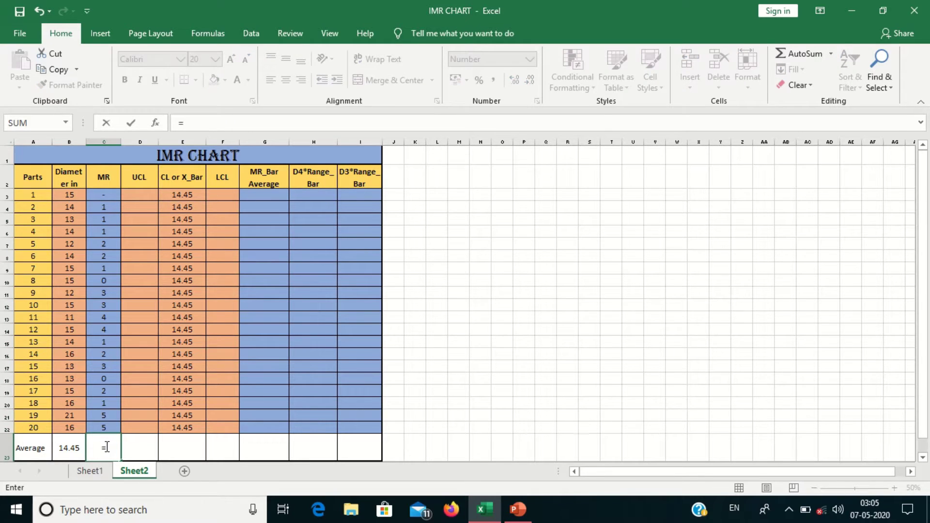
text(ave)
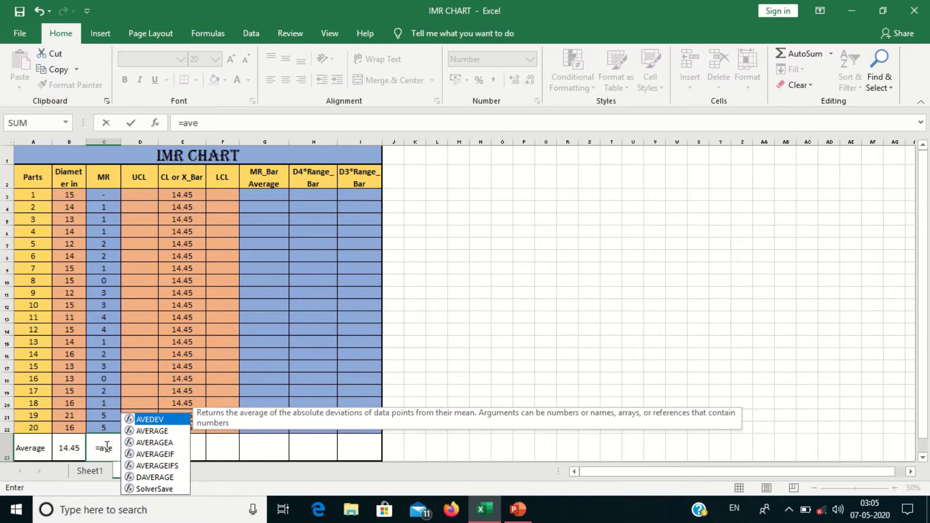
double_click(152, 431)
drag(110, 209, 116, 426)
key(Return)
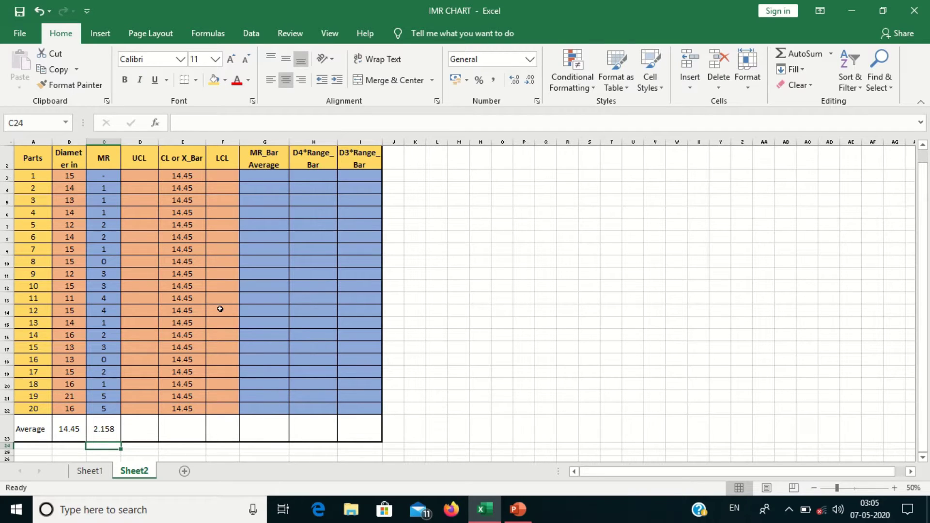
- Enter 2.158 in the MR_Bar Average column for part 1 and fill it down through part 20
click(257, 180)
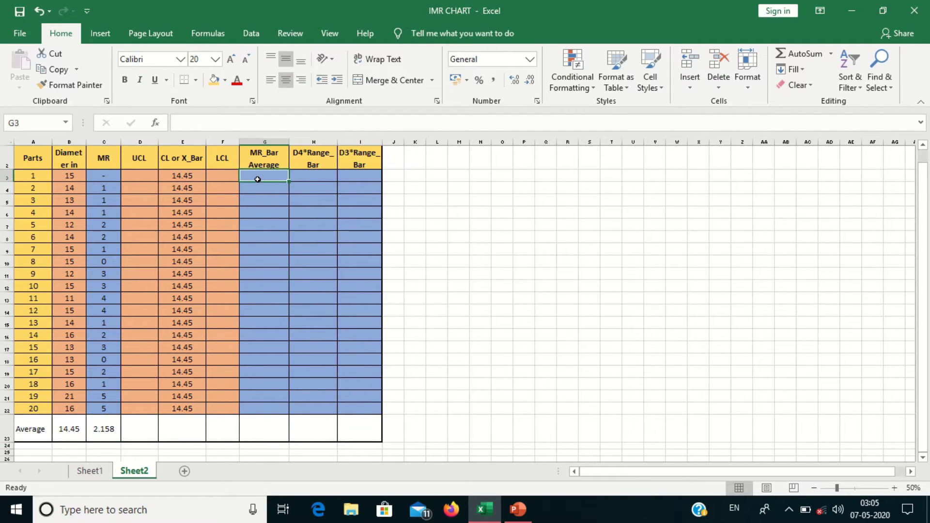
text(2.158)
key(Return)
click(284, 181)
drag(289, 182, 294, 413)
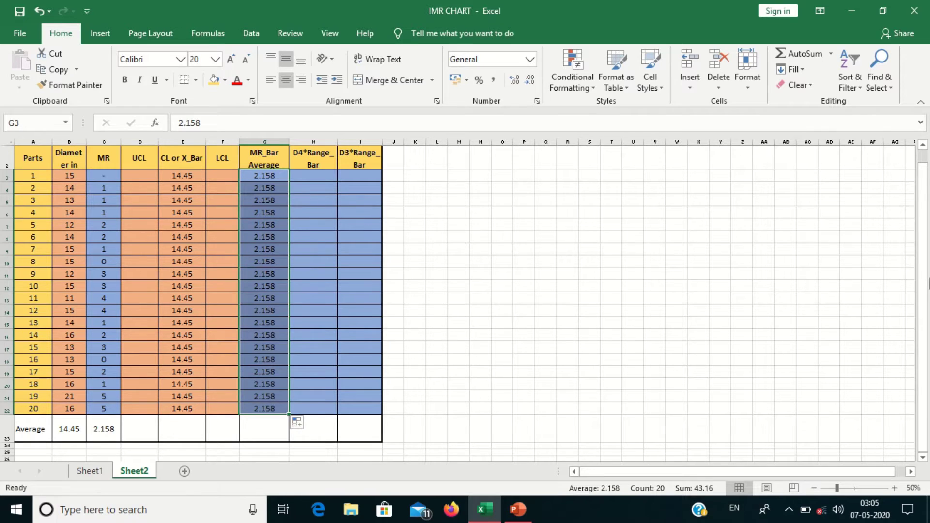
- Calculate the UCL of part 1 in D3 with =E3+2.66*2.158 and fill the formula down through part 20
drag(922, 286, 922, 267)
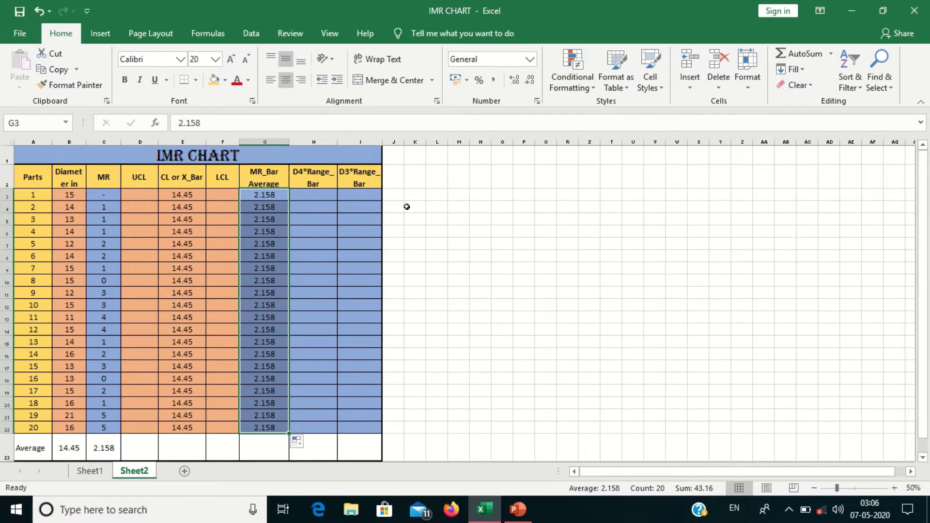
click(137, 197)
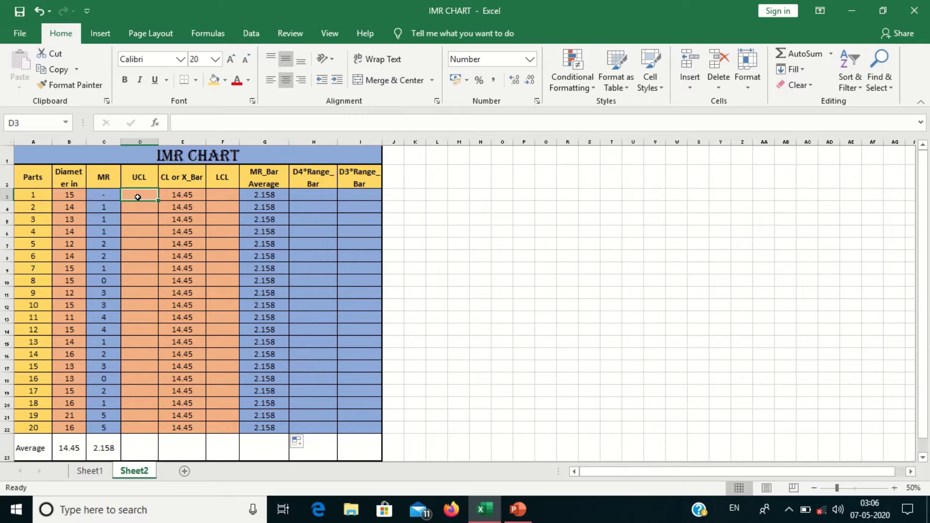
text(=)
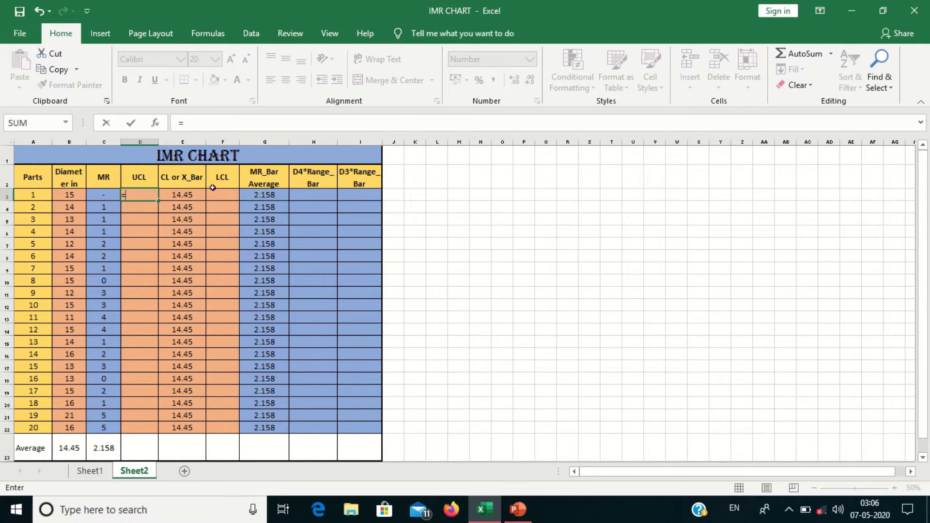
click(190, 196)
text(+2.)
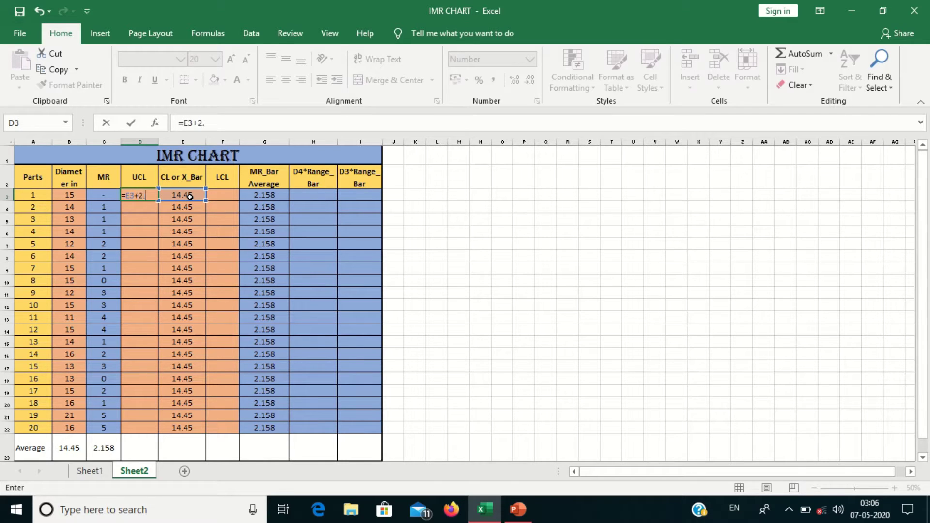
text(66*)
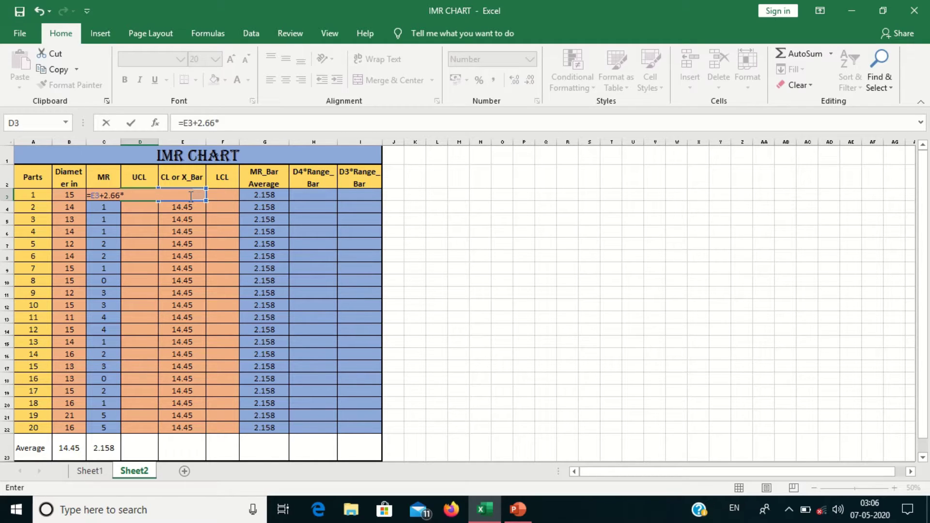
text(2.158)
key(ctrl+Return)
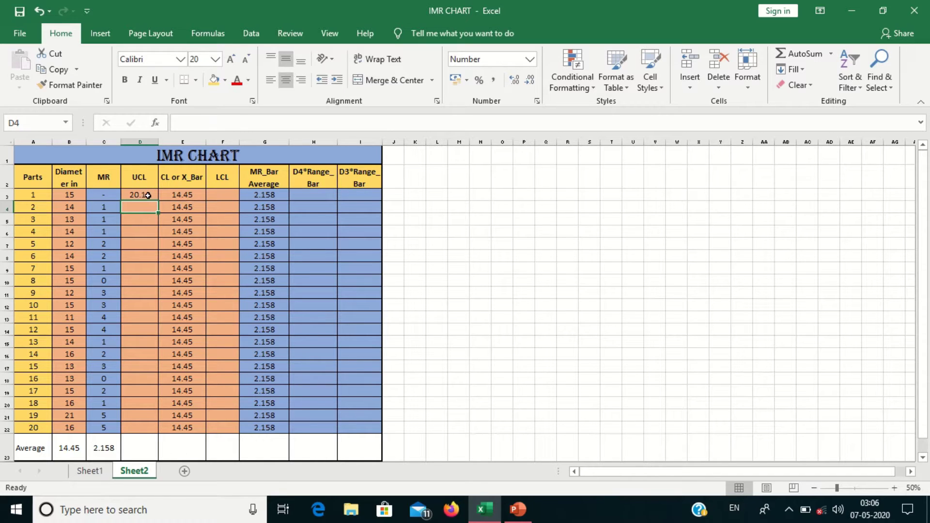
drag(158, 199, 140, 430)
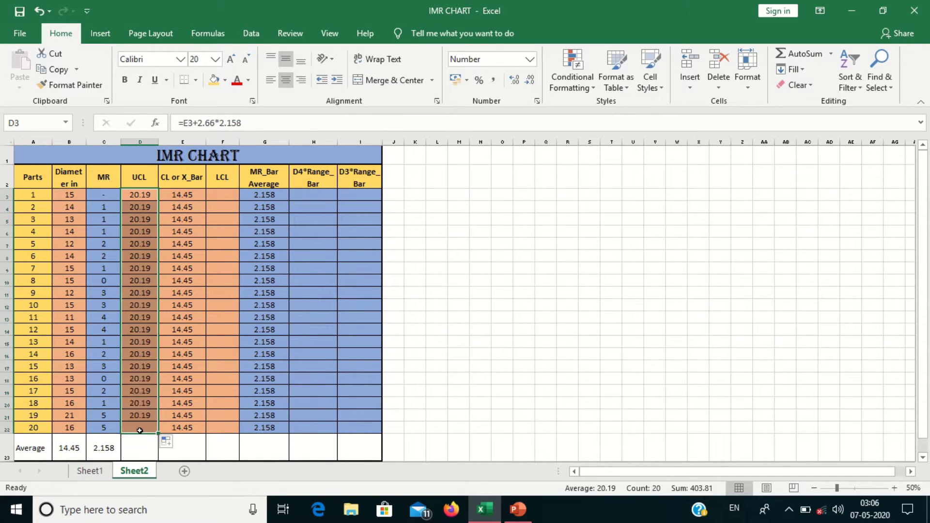
- Calculate the LCL of part 1 in F3 with =E3-2.66*2.158 and fill the formula down through part 20
click(228, 196)
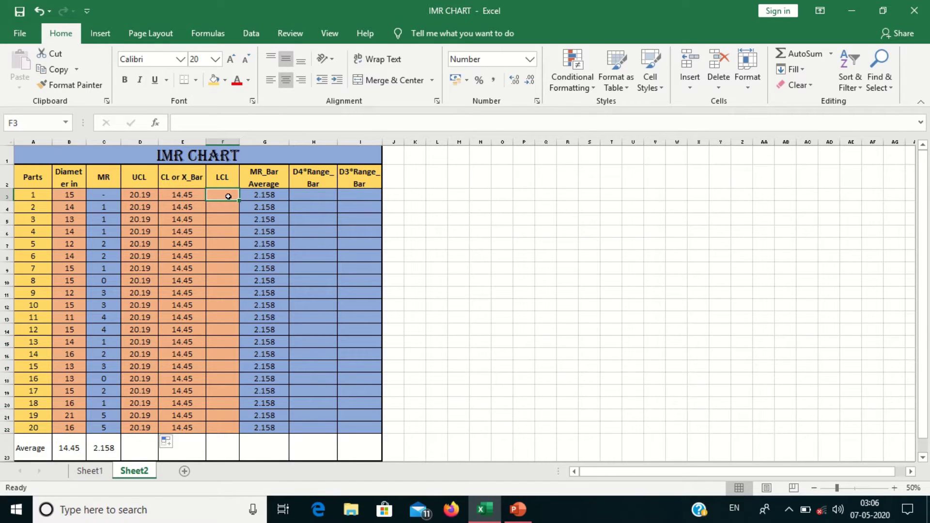
text(=)
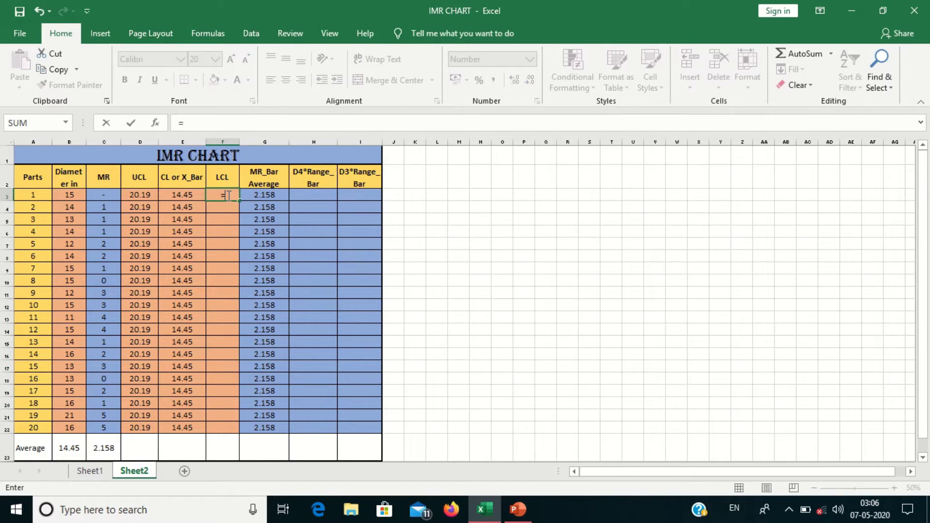
click(176, 195)
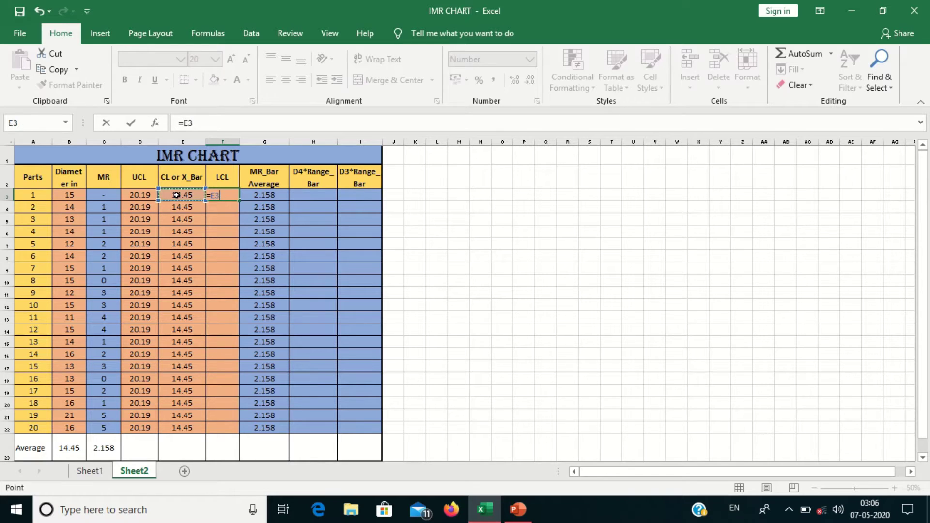
text(-2.66)
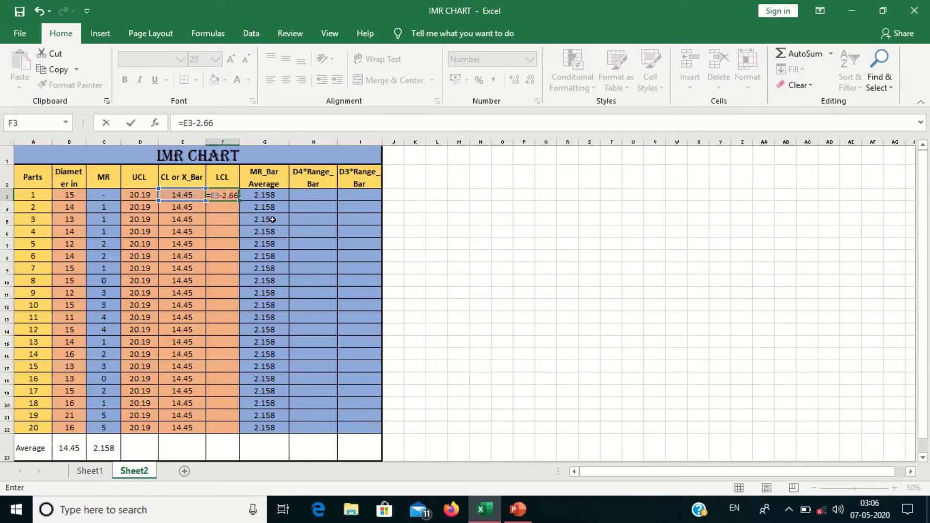
text(*)
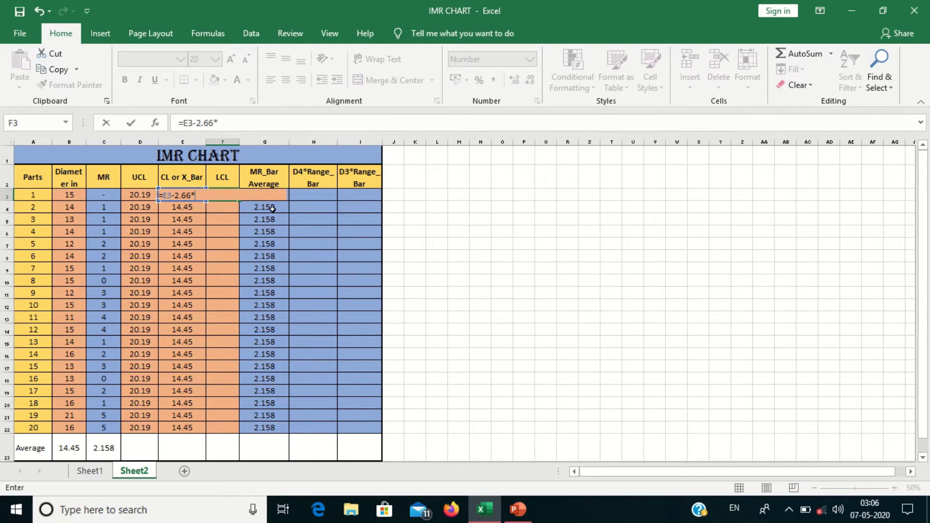
text(2.158)
key(Return)
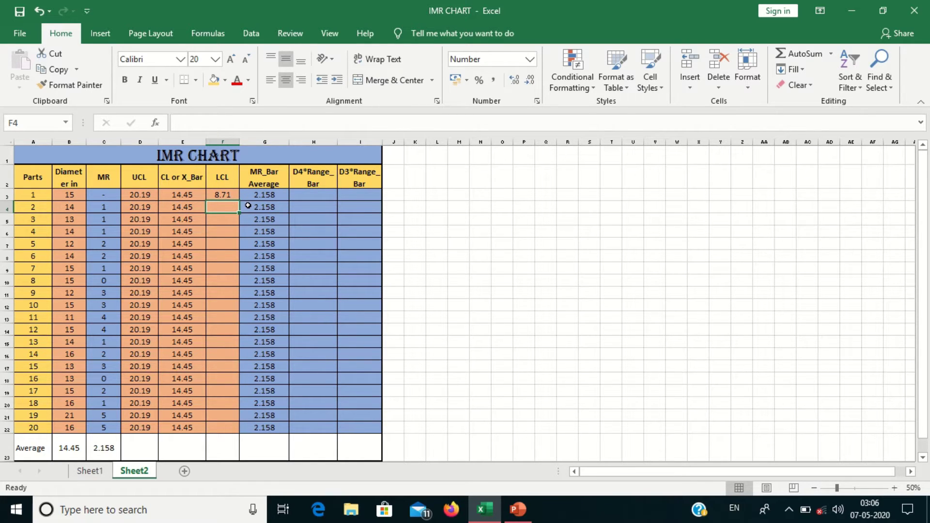
click(230, 196)
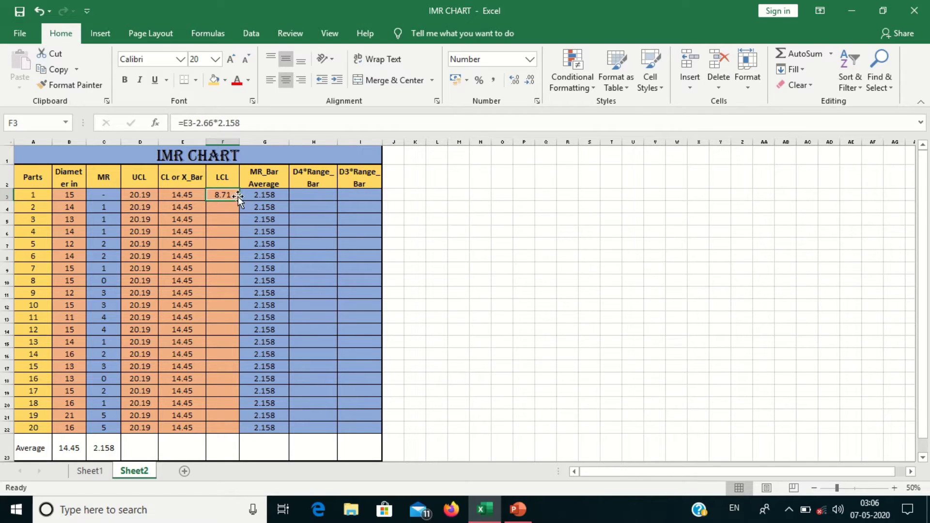
drag(238, 200, 221, 432)
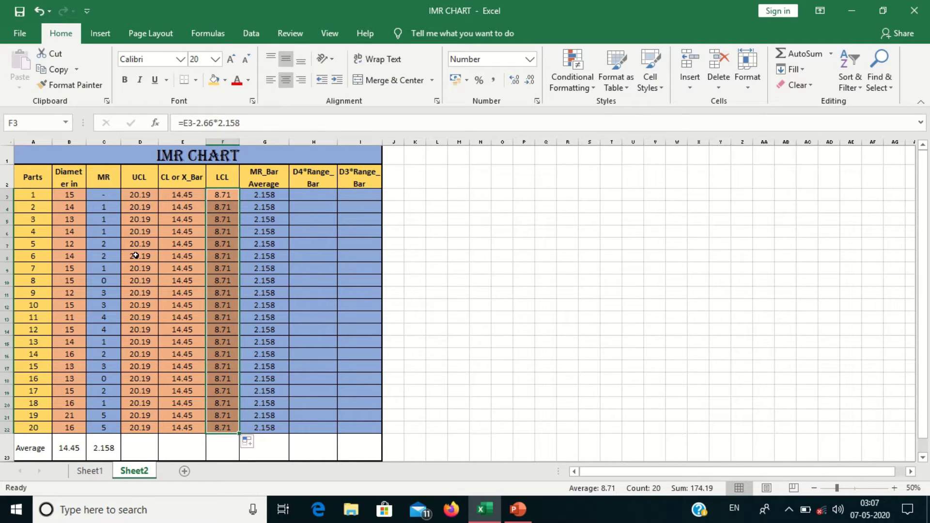
- Insert a Scatter with Straight Lines chart of the Parts, Diameter, UCL, CL and LCL columns and enlarge it beside the table's upper part
click(166, 257)
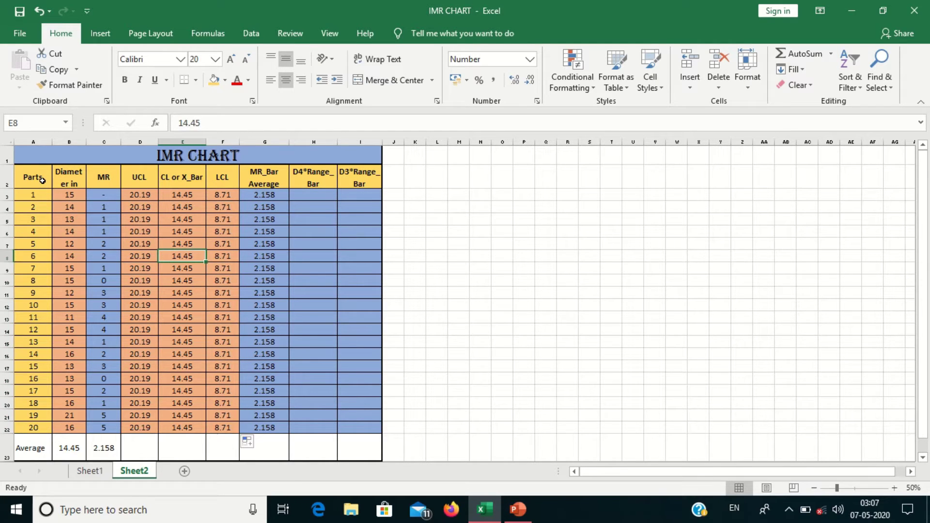
drag(42, 181, 71, 426)
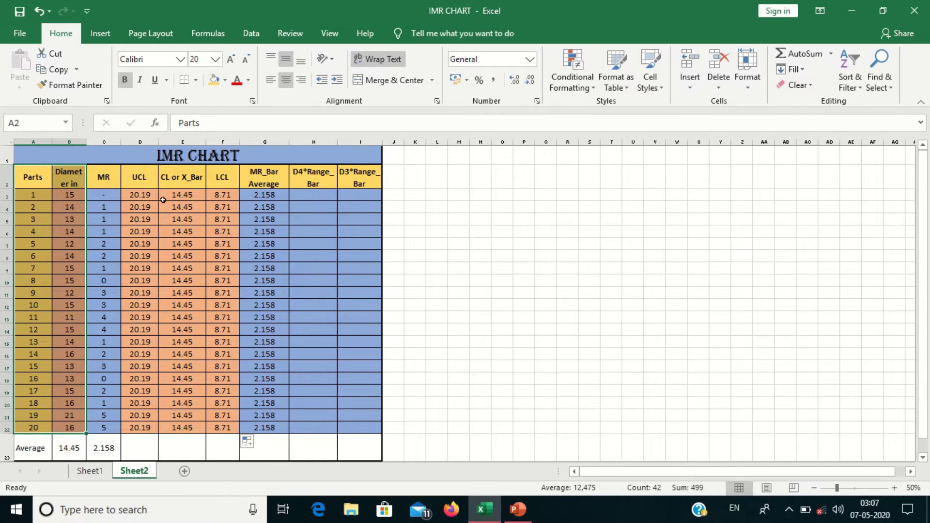
drag(152, 179, 229, 428)
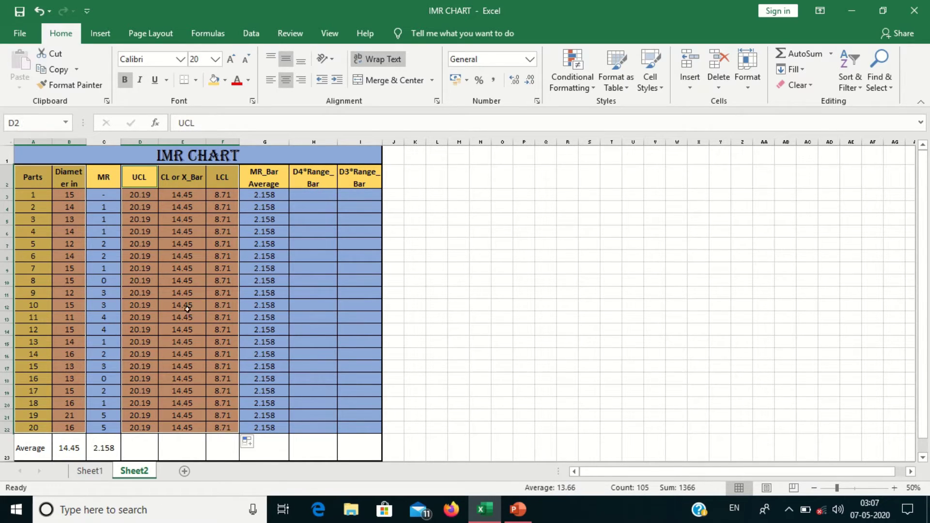
click(105, 41)
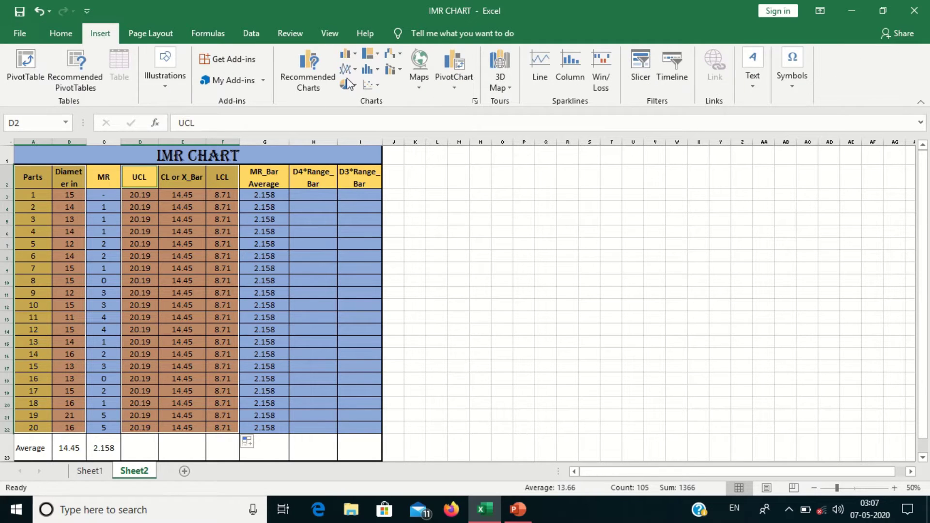
click(367, 85)
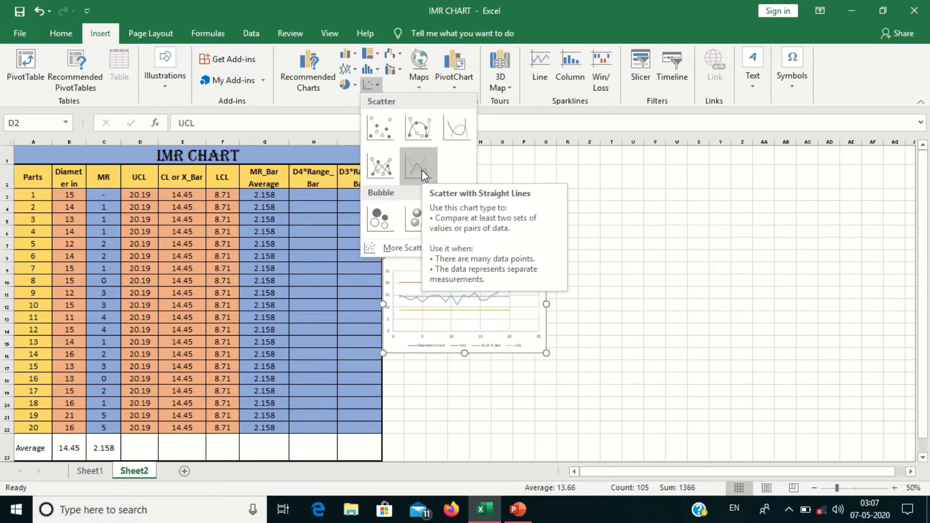
click(422, 170)
drag(527, 264, 529, 150)
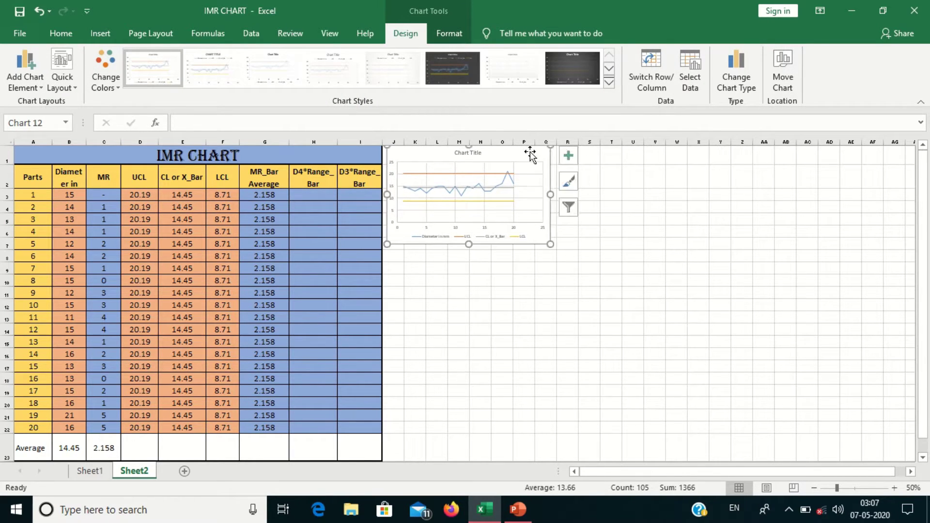
drag(551, 245, 808, 311)
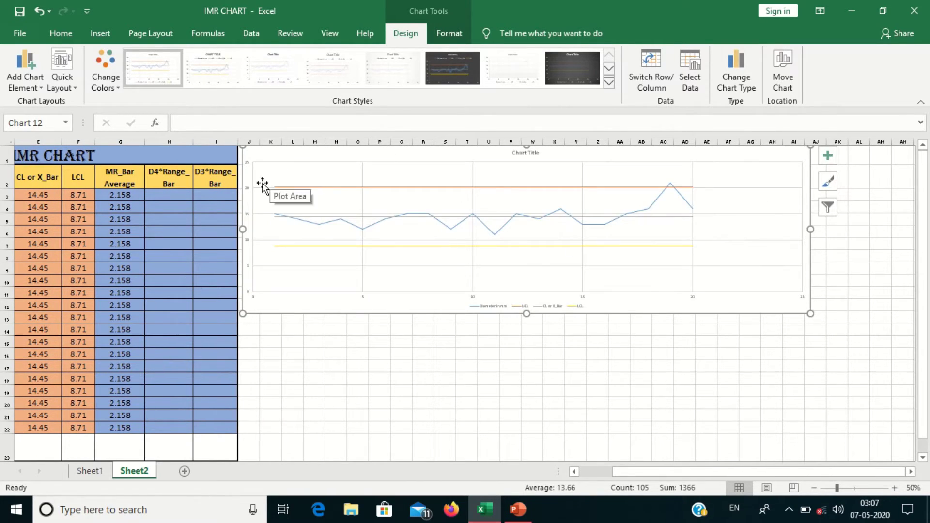
- Apply the first quick layout, with axis titles and a legend beside the plot, to the chart and close the formatting pane
double_click(780, 160)
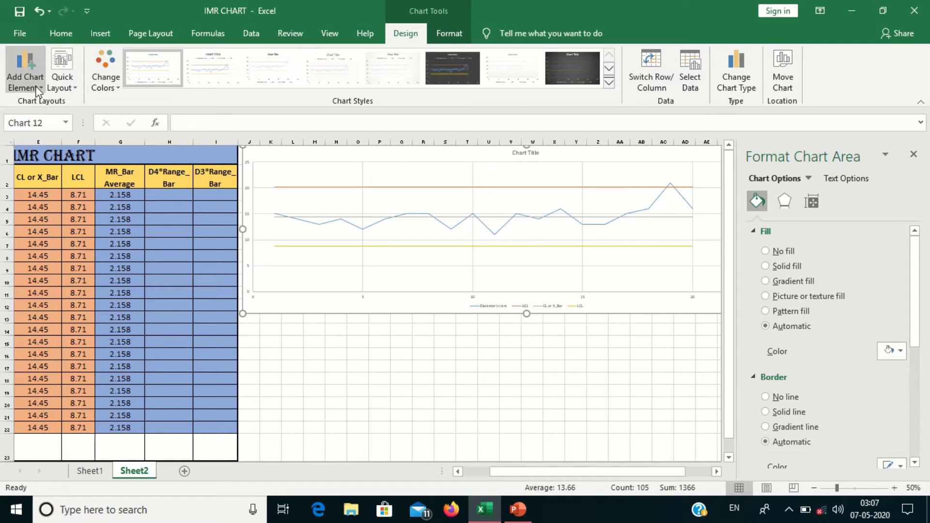
click(36, 90)
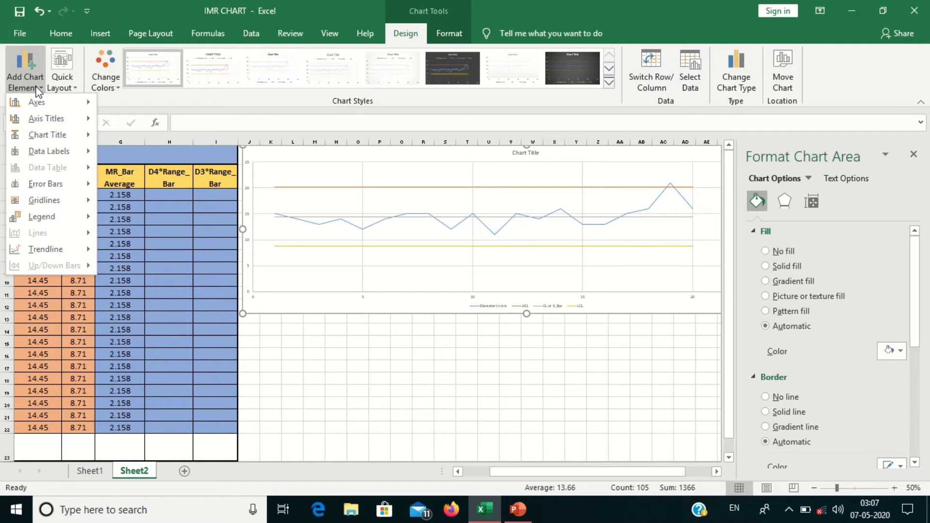
click(66, 78)
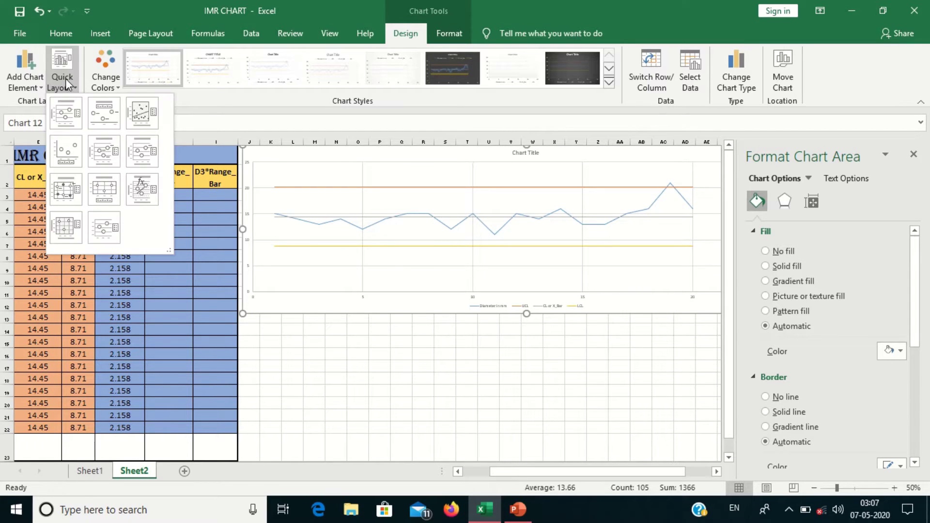
click(66, 114)
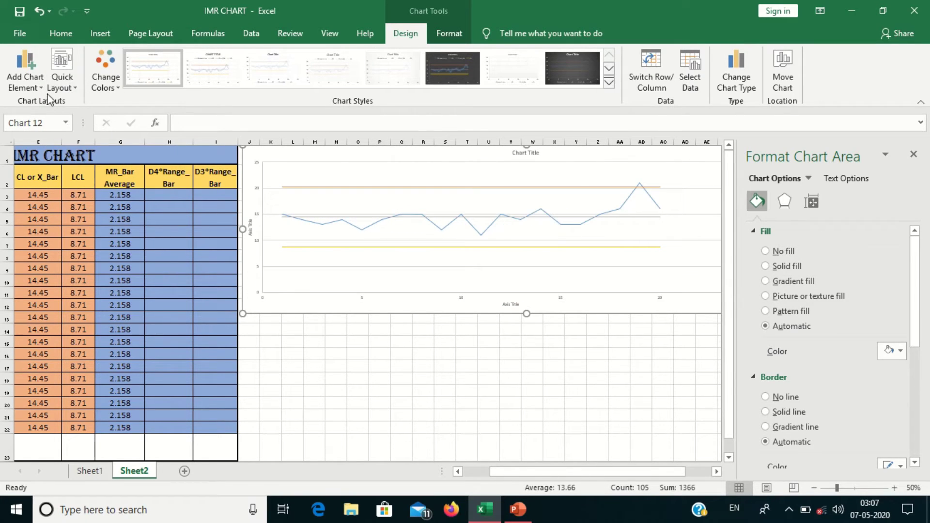
click(37, 83)
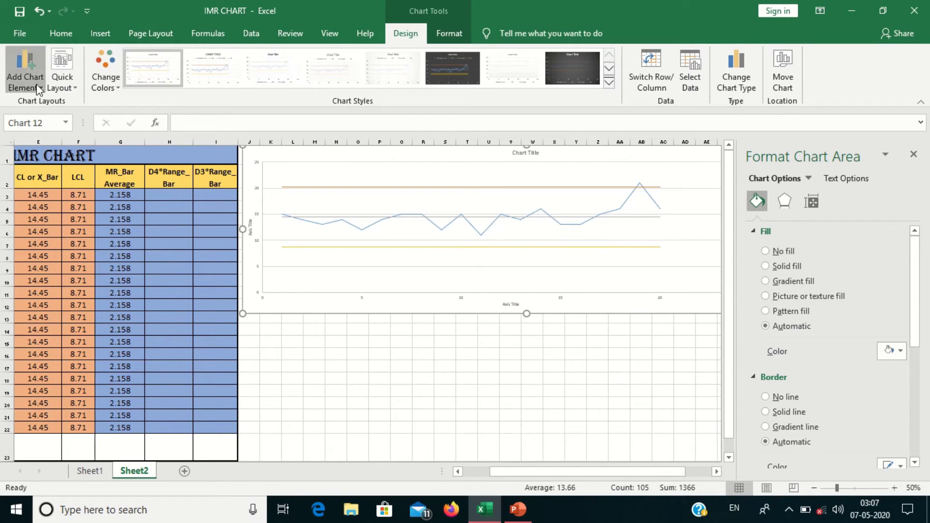
click(66, 76)
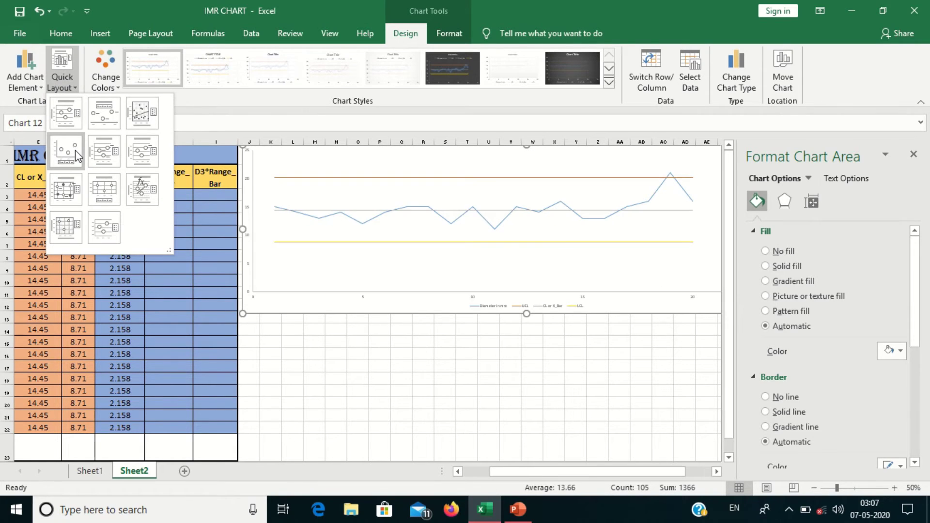
click(914, 164)
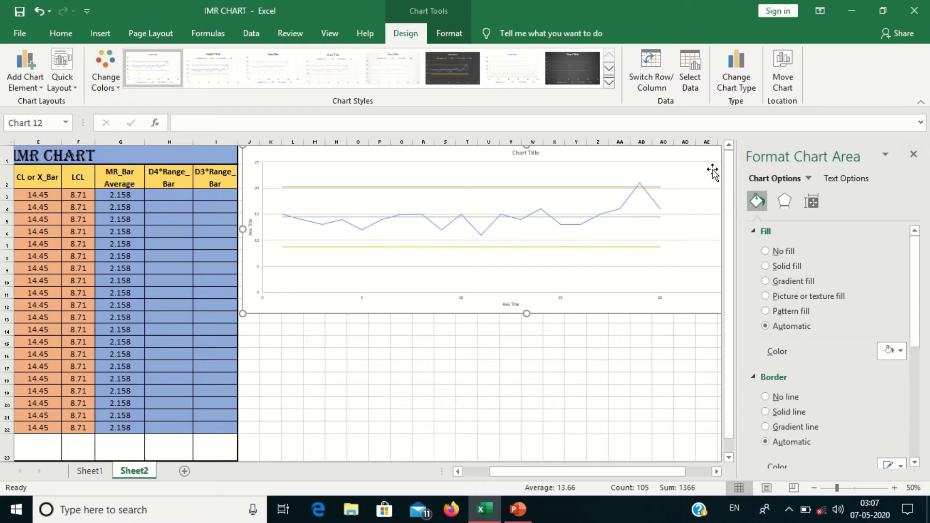
click(914, 154)
- Delete the horizontal gridlines from the chart and enlarge the chart slightly, to about column AK
click(736, 166)
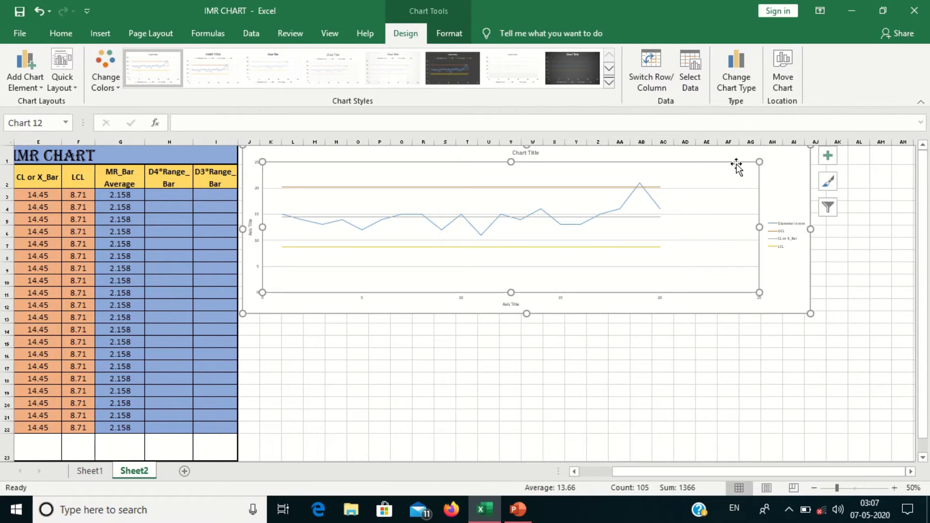
click(731, 190)
key(Delete)
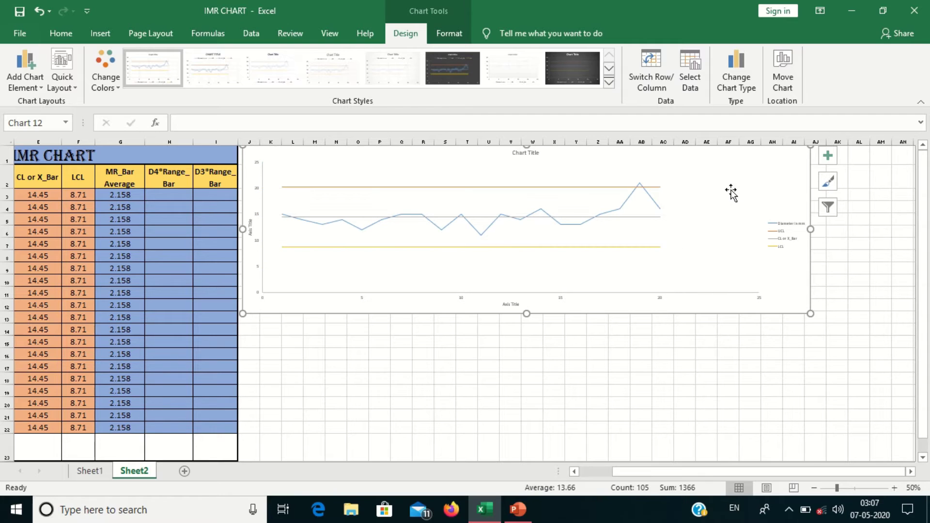
click(777, 237)
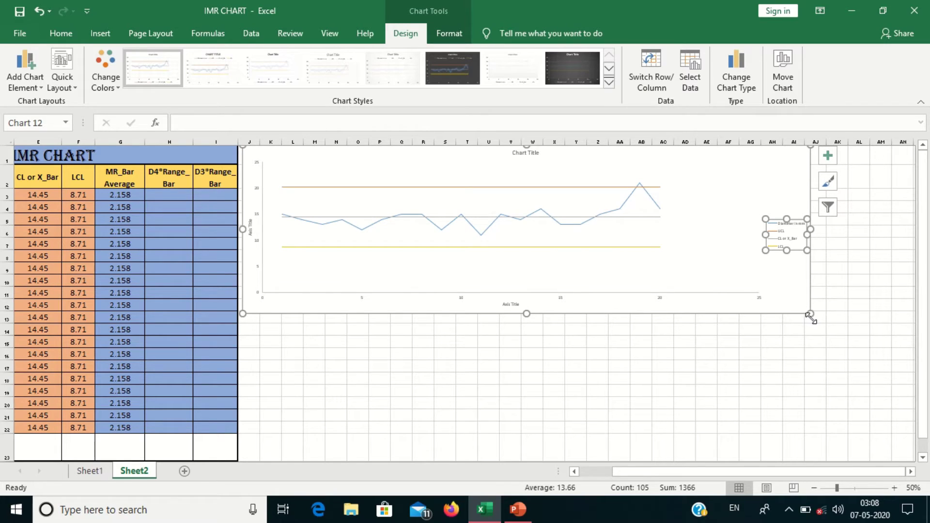
drag(810, 318, 833, 324)
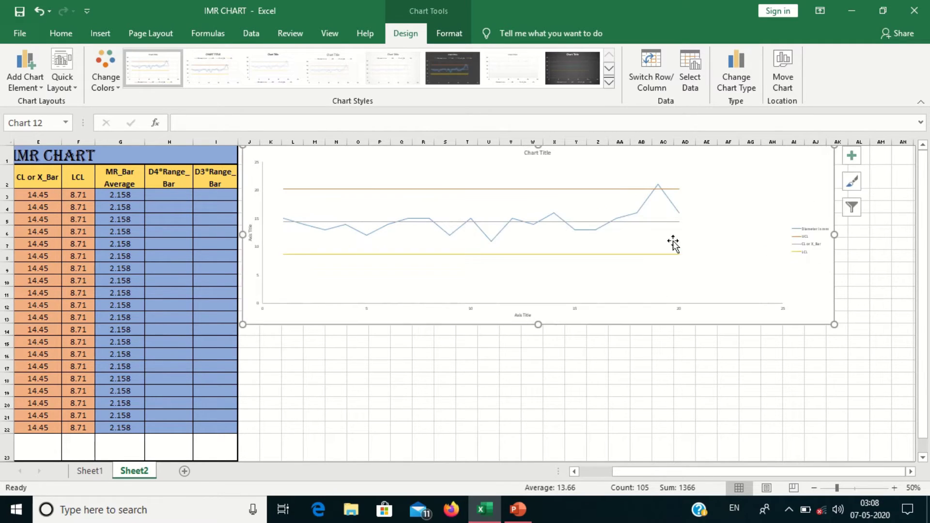
- Format the UCL series in the chart as a solid line in red with the Dash dash type
click(587, 193)
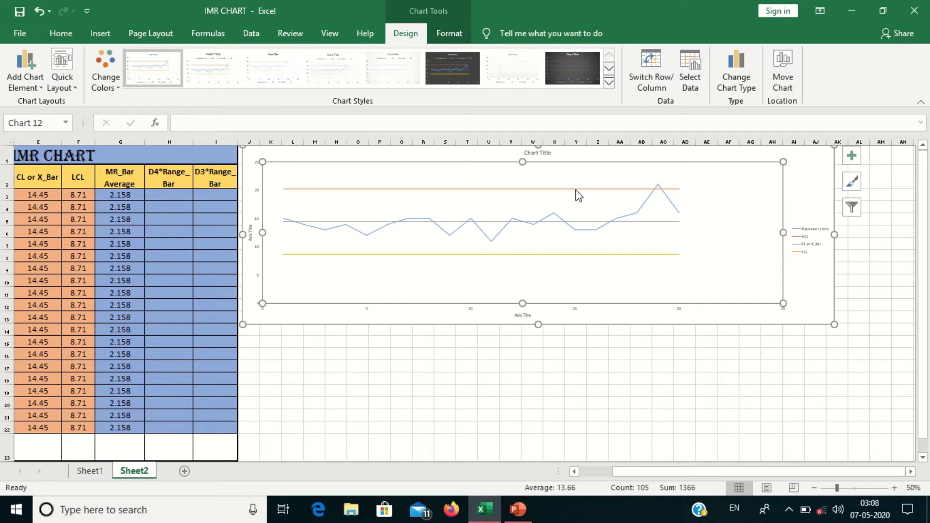
click(575, 189)
click(582, 260)
click(577, 192)
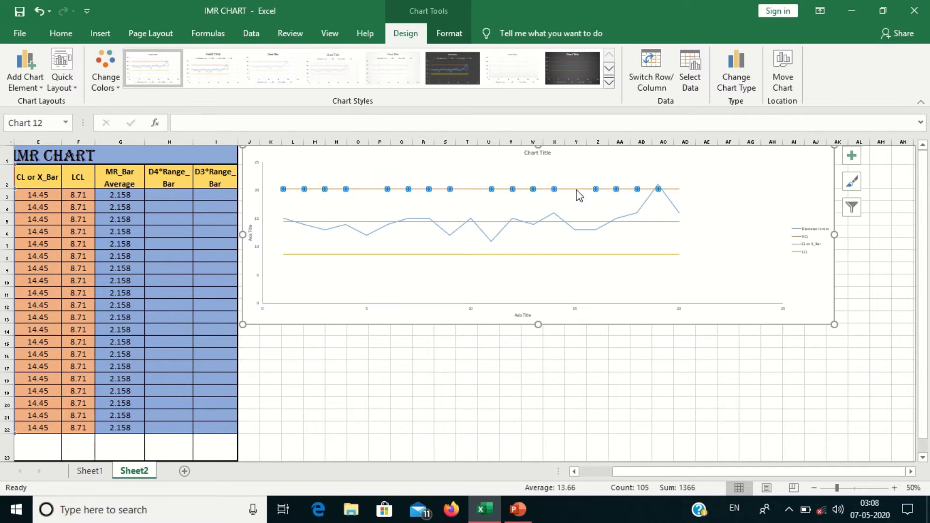
click(740, 198)
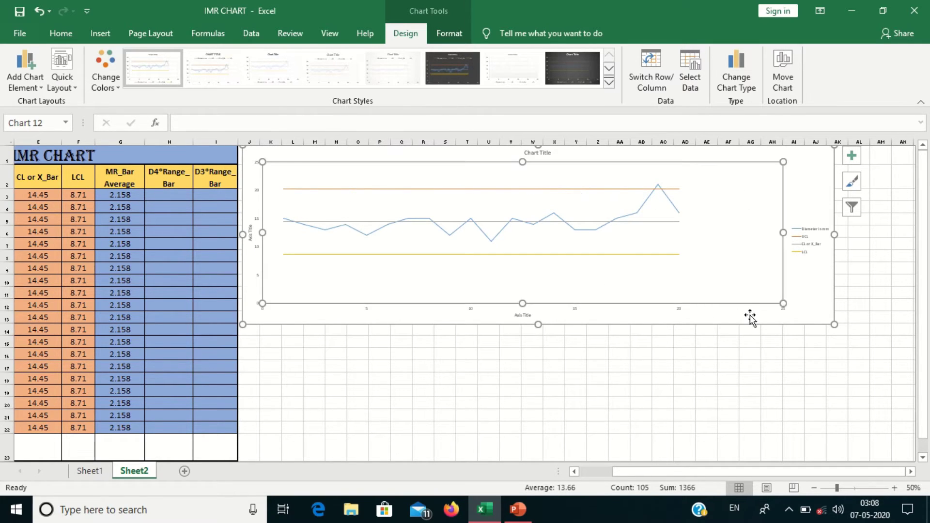
click(571, 189)
double_click(573, 194)
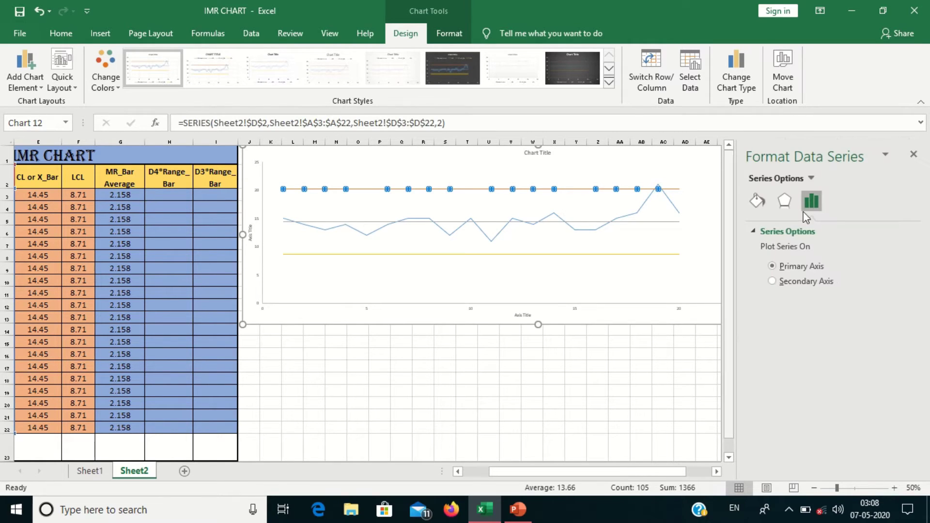
click(757, 202)
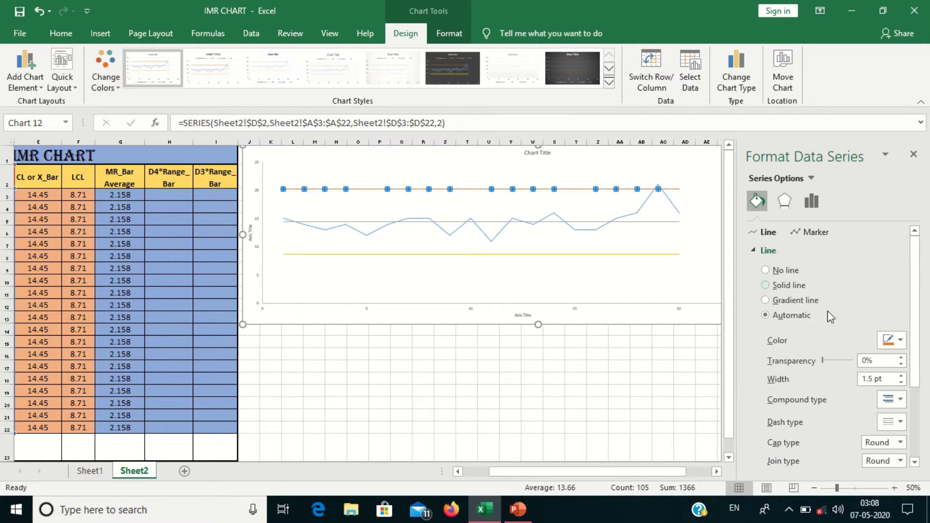
click(786, 286)
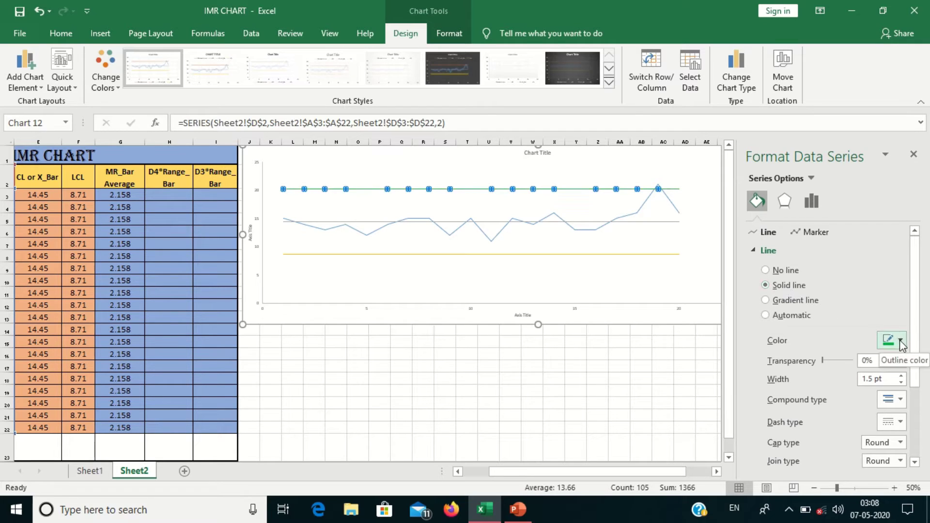
click(899, 340)
click(828, 446)
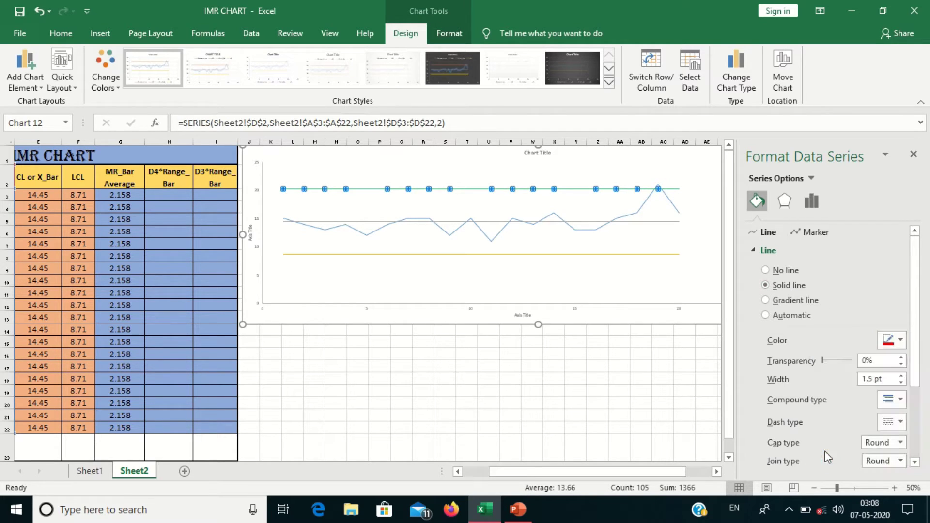
click(894, 421)
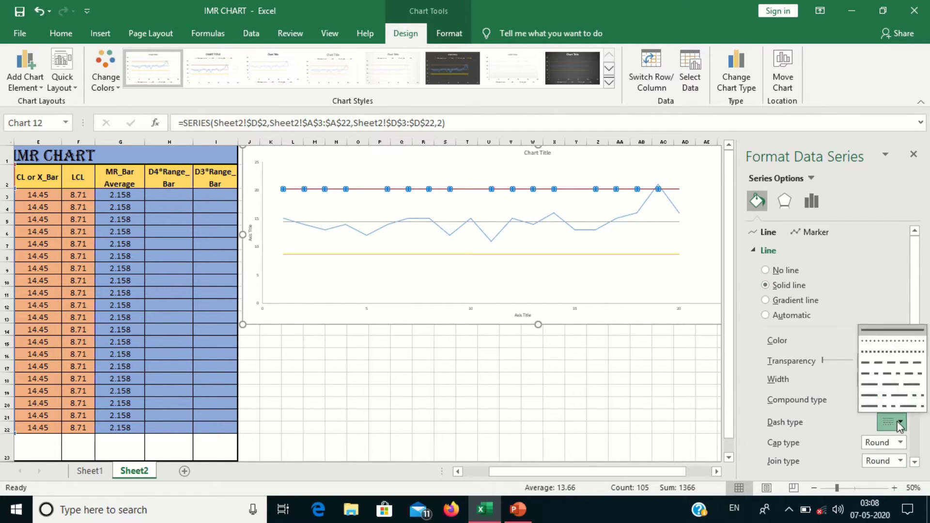
click(874, 362)
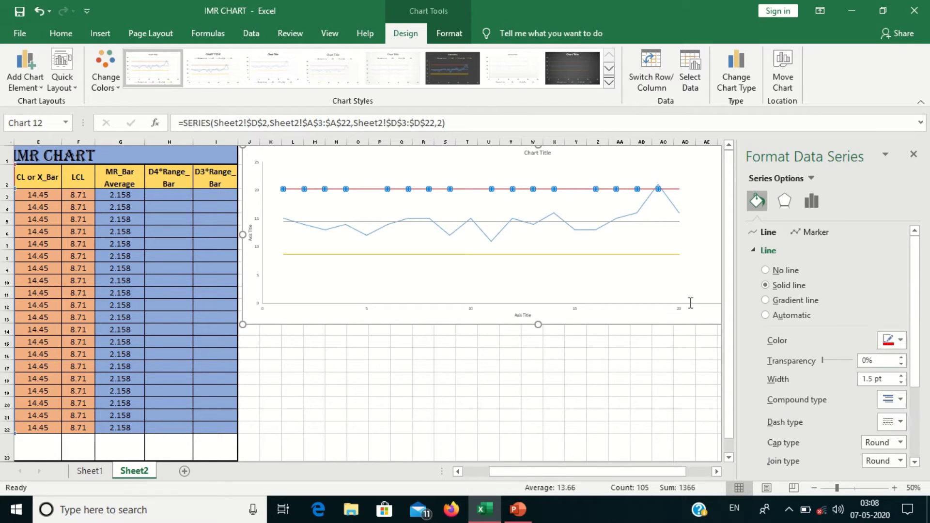
- Format the LCL series in the chart as a solid line in red with the Dash dash type
click(609, 262)
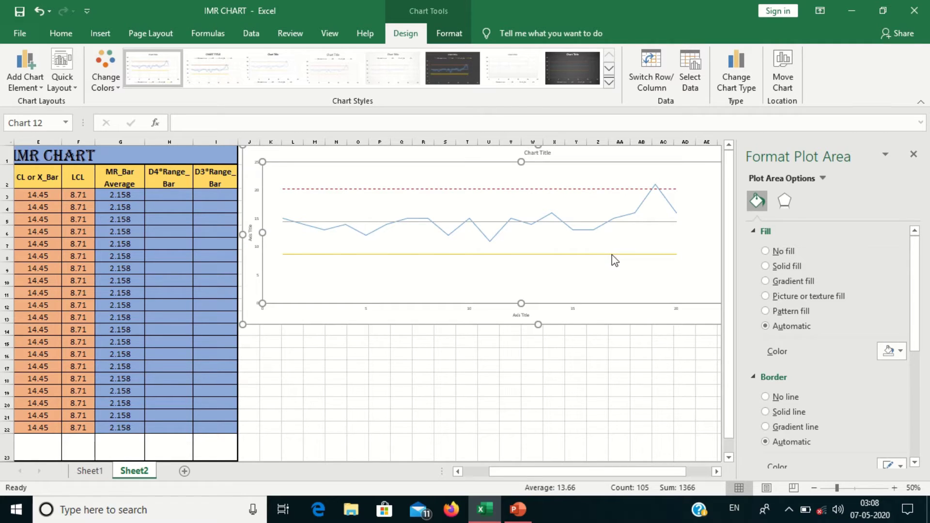
click(612, 254)
click(794, 286)
click(889, 341)
click(899, 341)
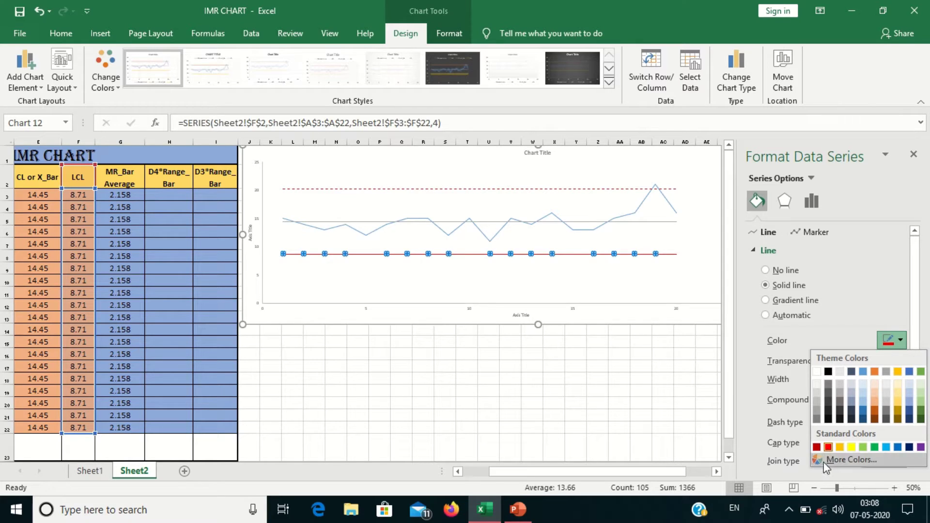
click(827, 446)
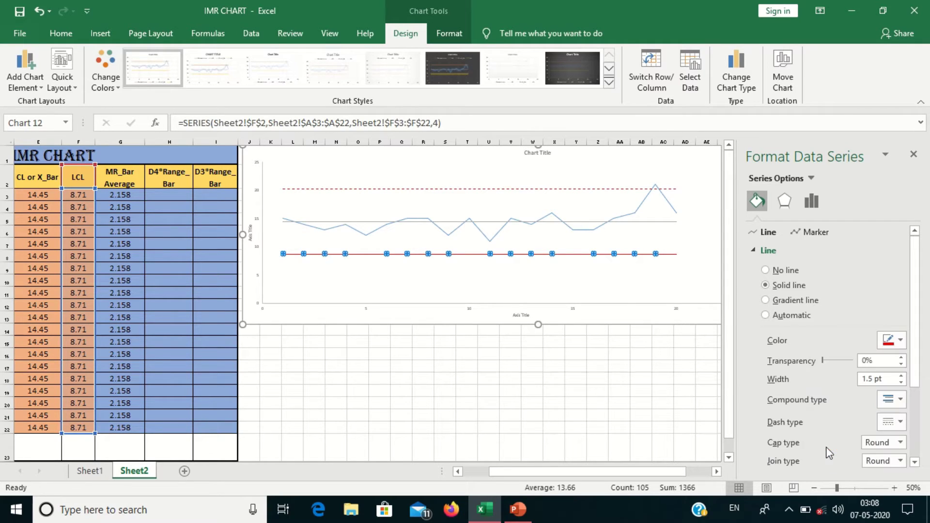
click(902, 404)
click(895, 416)
click(896, 423)
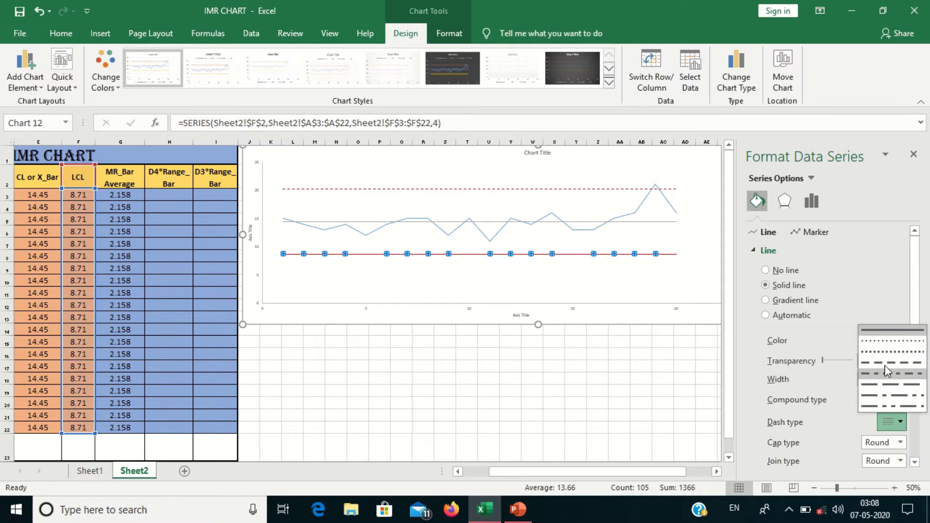
click(884, 362)
click(637, 293)
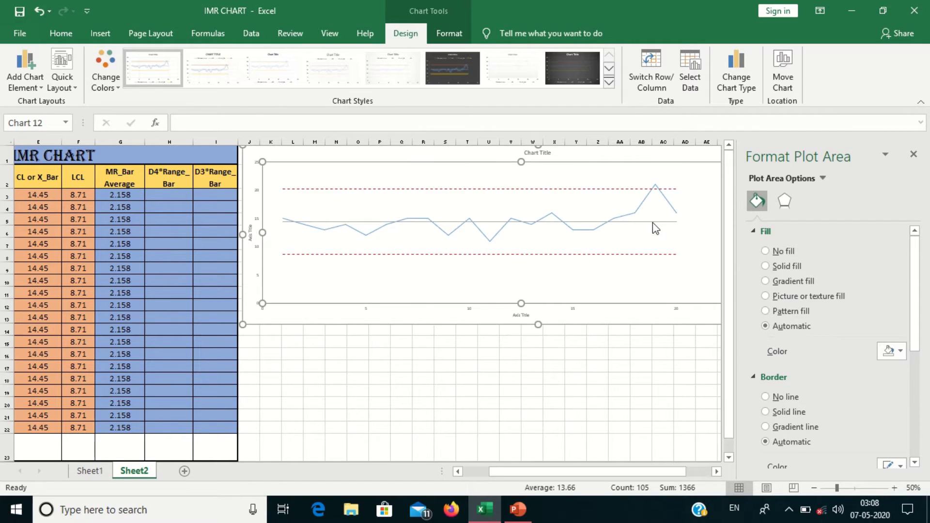
- Format the CL or X_Bar series in the chart as a solid green line and close the formatting pane
click(652, 222)
click(794, 285)
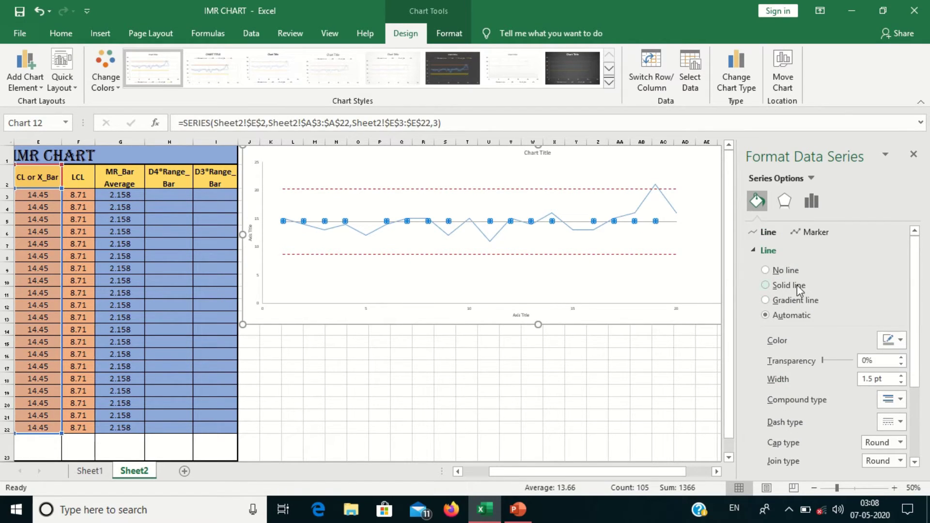
click(890, 341)
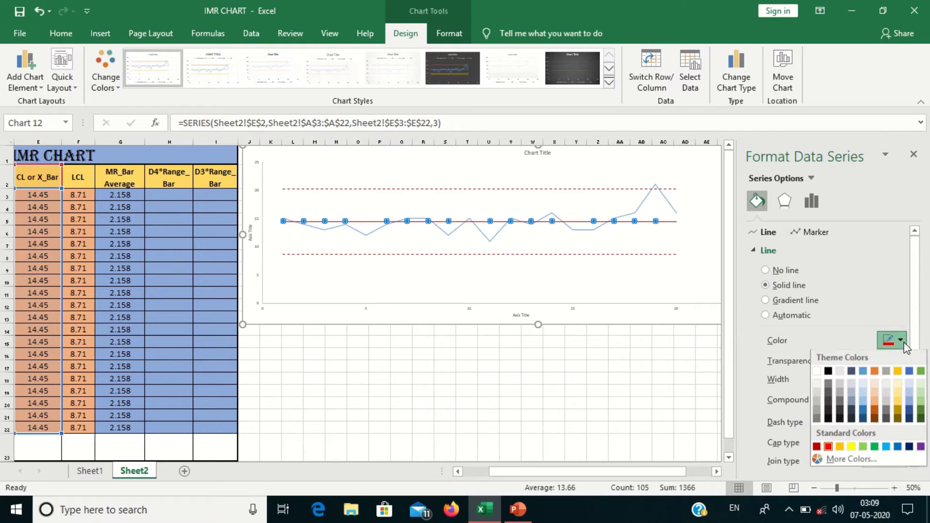
click(874, 447)
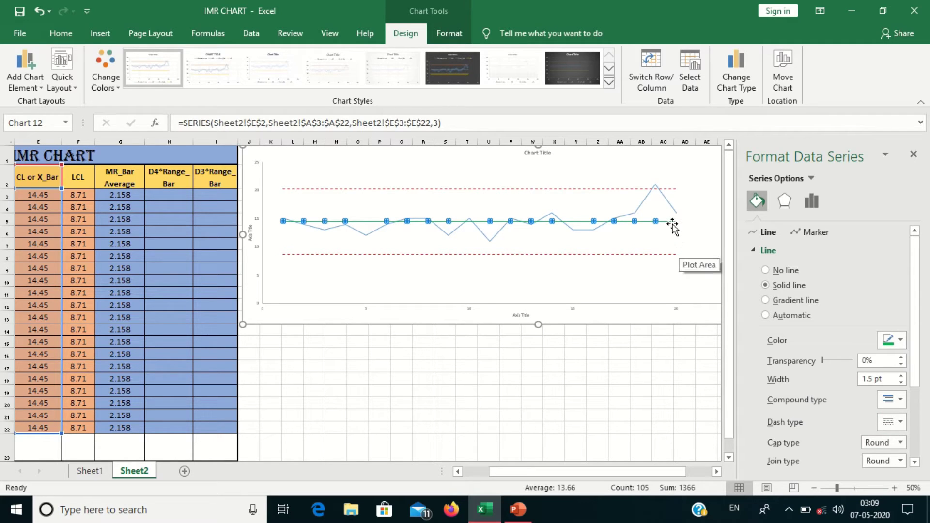
click(553, 189)
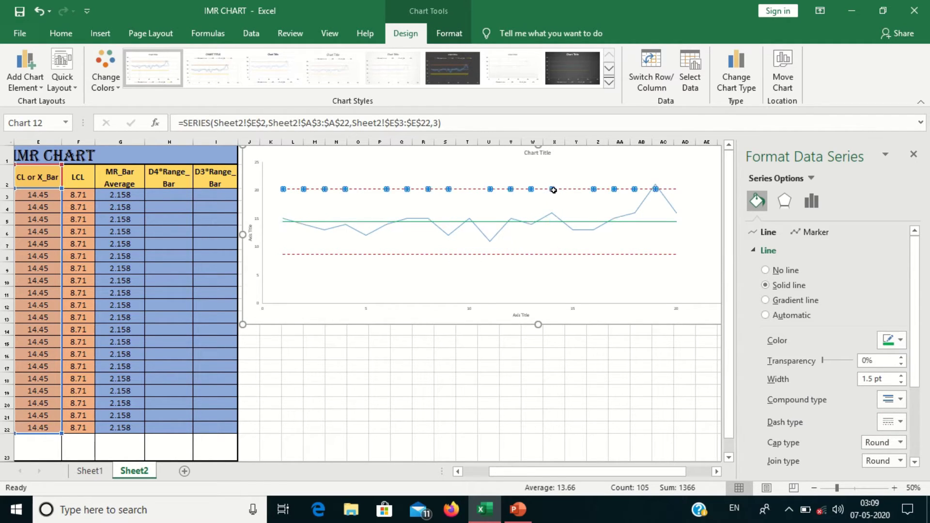
click(538, 254)
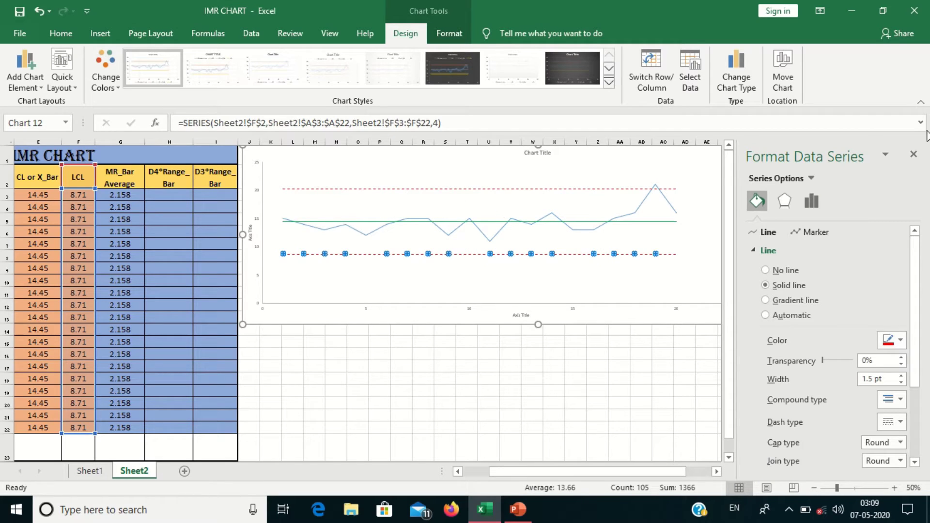
click(913, 154)
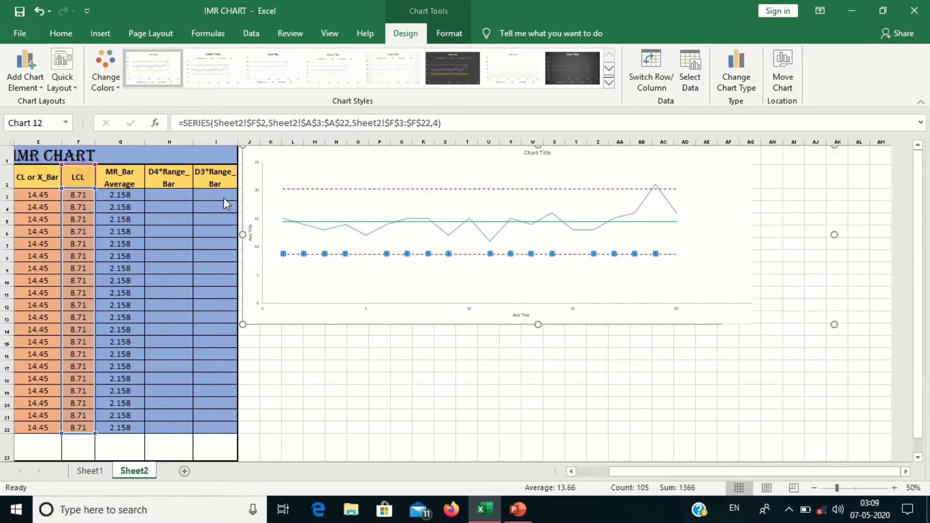
- Set the font size of the chart's vertical and horizontal axis numbers to 24
click(257, 191)
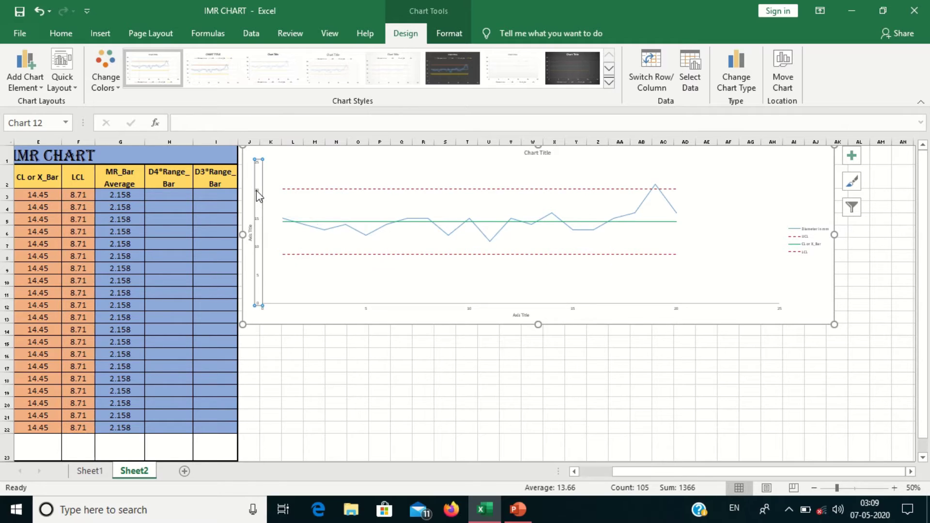
click(61, 33)
click(231, 59)
click(230, 59)
click(231, 59)
click(231, 59)
click(231, 59)
click(233, 62)
click(233, 62)
click(233, 62)
click(233, 62)
click(232, 62)
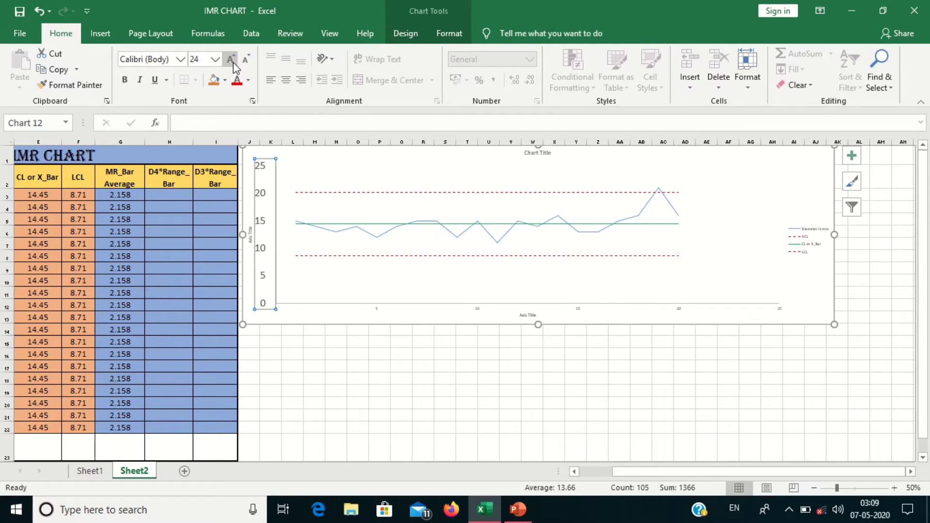
click(478, 309)
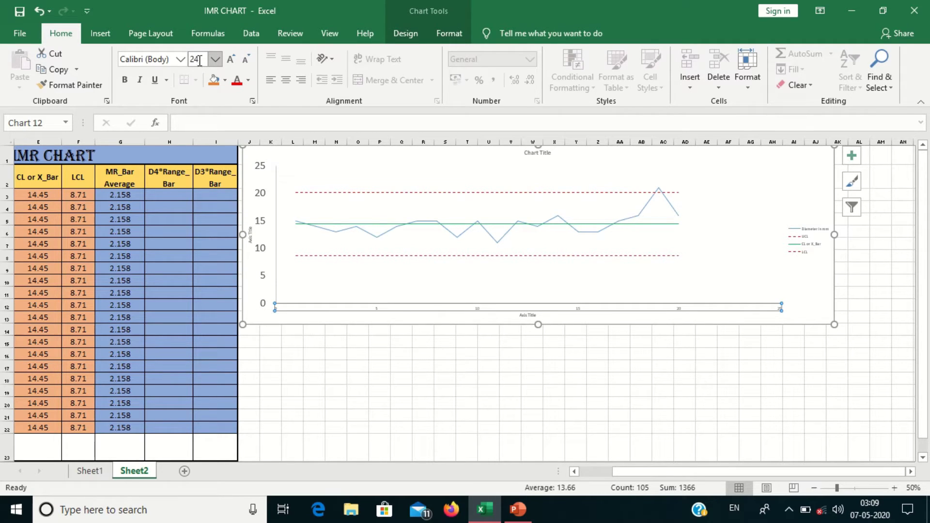
key(Return)
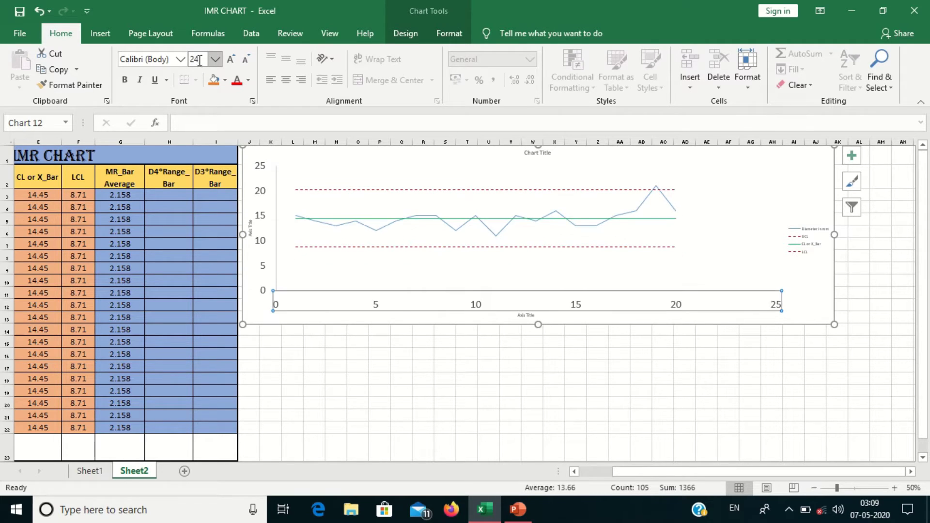
- Format the whole Diameter series in the chart as a solid line in dark blue
click(640, 205)
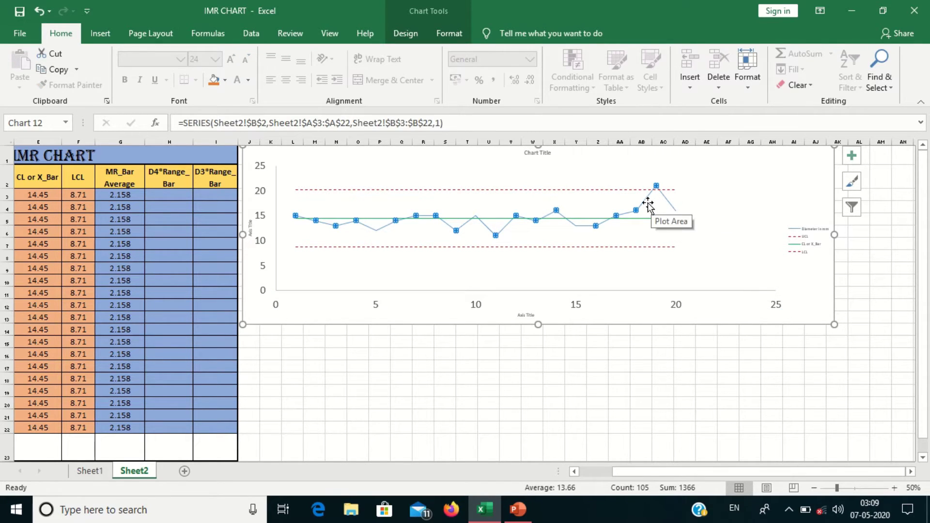
click(649, 205)
click(649, 204)
click(727, 180)
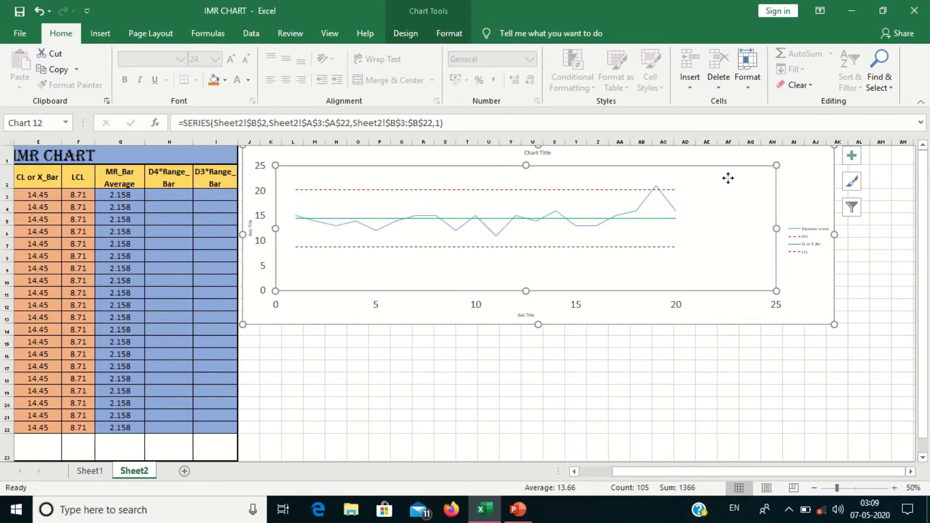
click(648, 207)
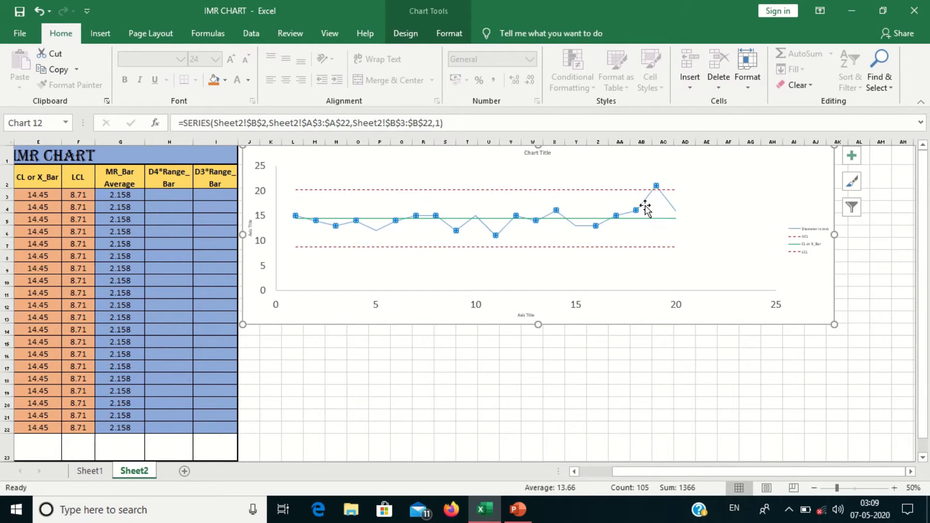
click(644, 204)
double_click(644, 203)
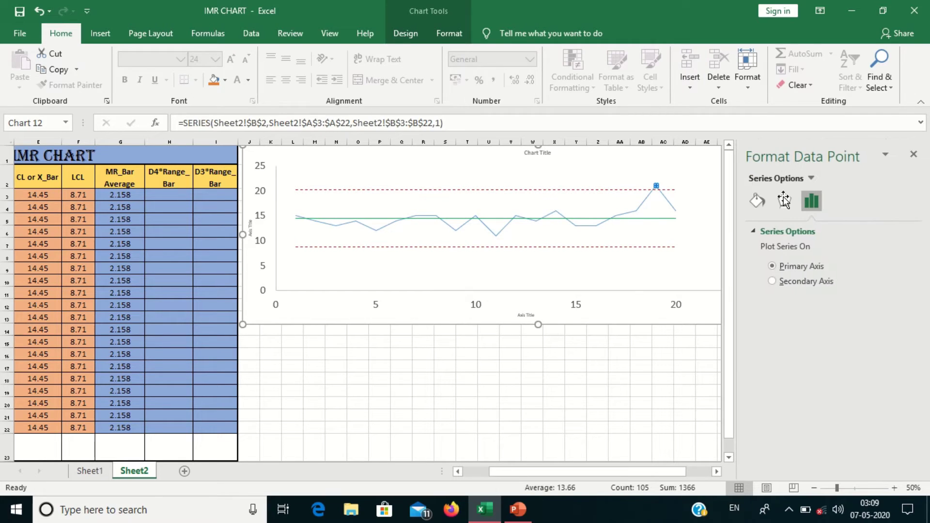
click(757, 201)
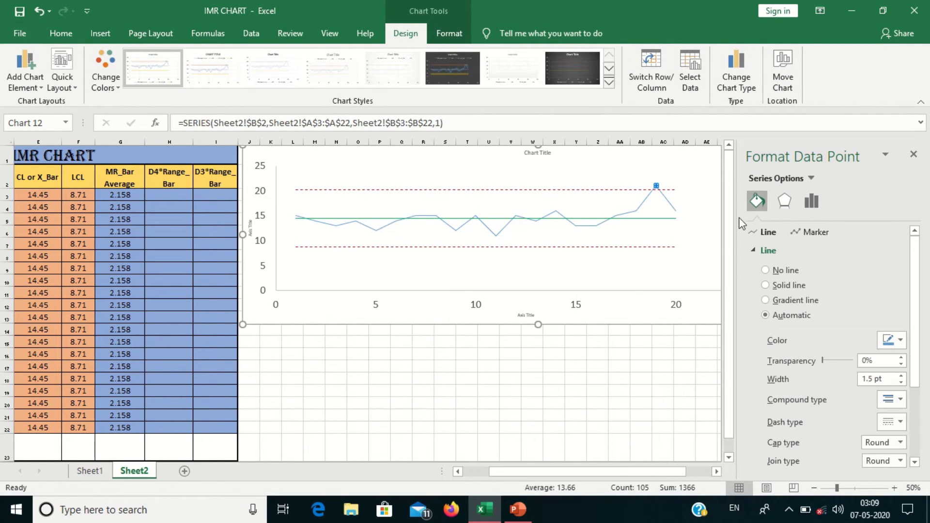
click(634, 212)
click(646, 203)
click(647, 199)
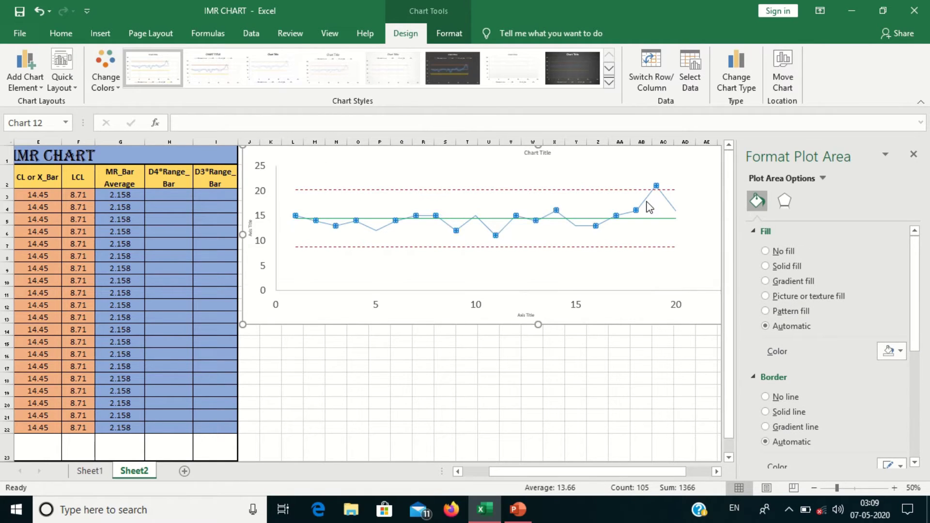
click(774, 286)
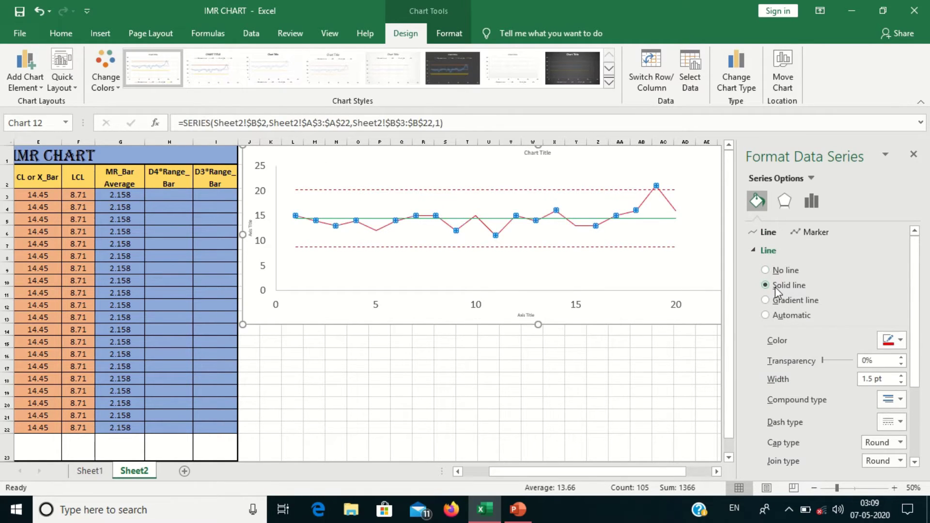
click(899, 339)
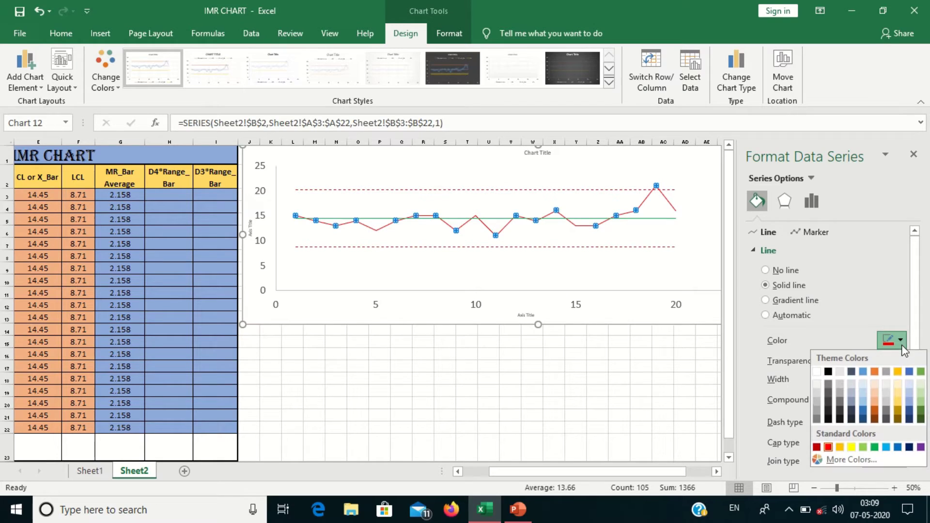
click(908, 448)
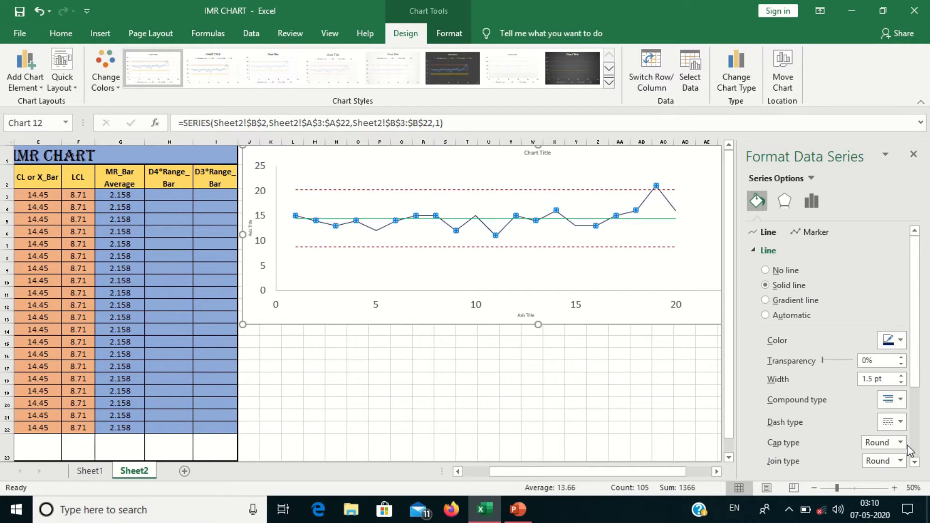
- Give the Diameter series built-in circle markers of size 9 and close the formatting pane
click(807, 236)
click(787, 250)
click(785, 288)
click(782, 301)
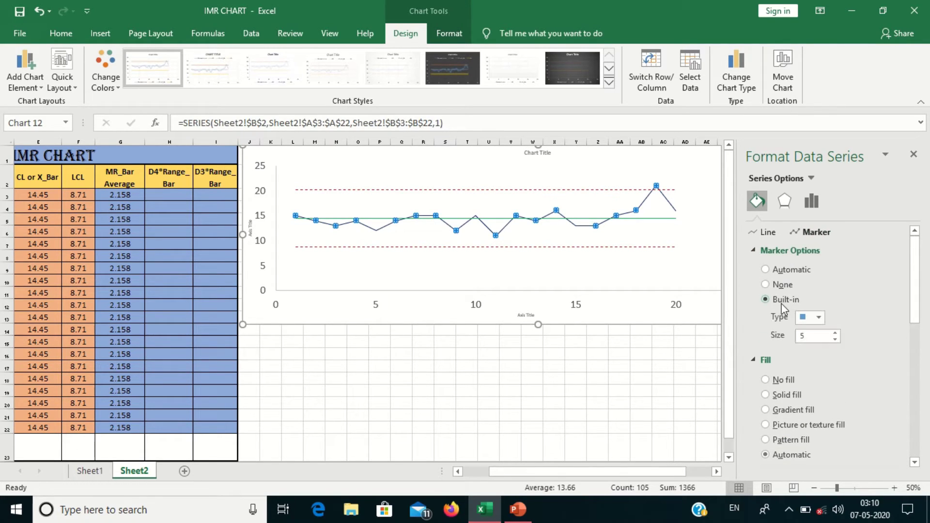
click(819, 318)
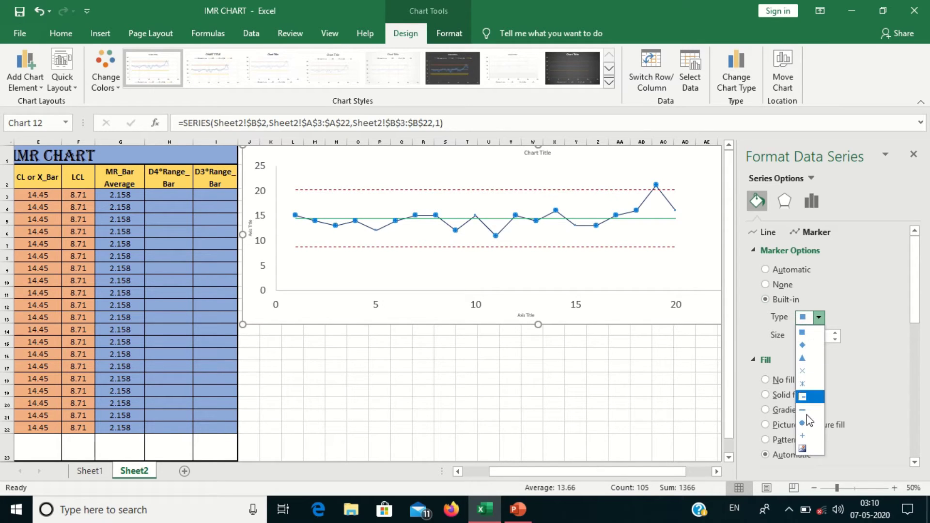
click(805, 423)
click(814, 335)
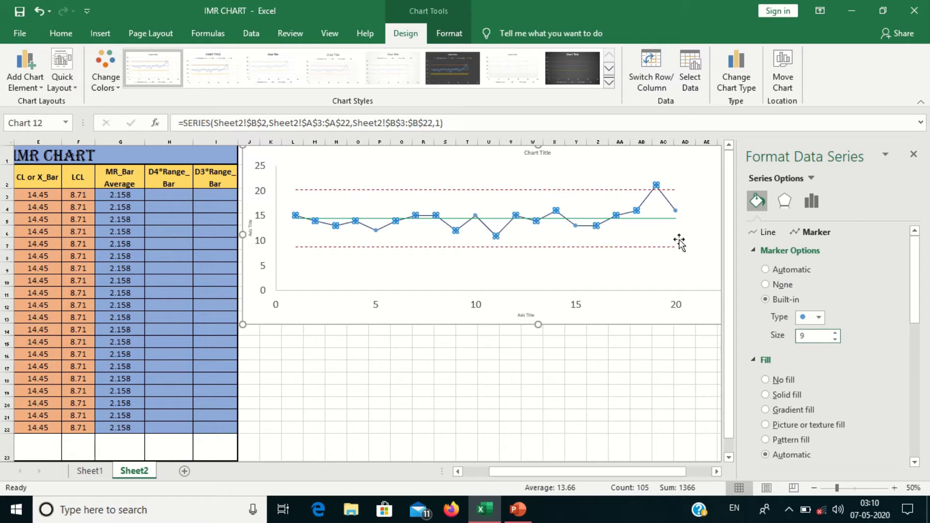
click(684, 184)
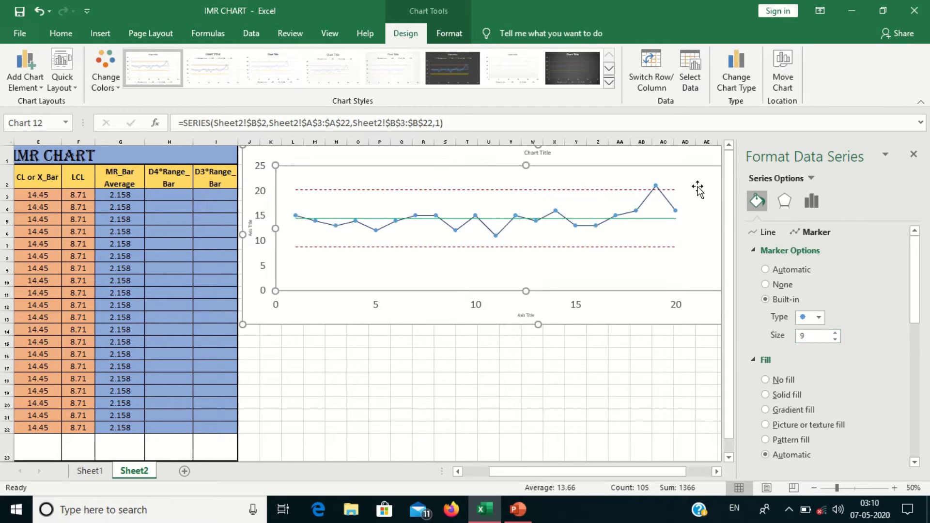
click(914, 155)
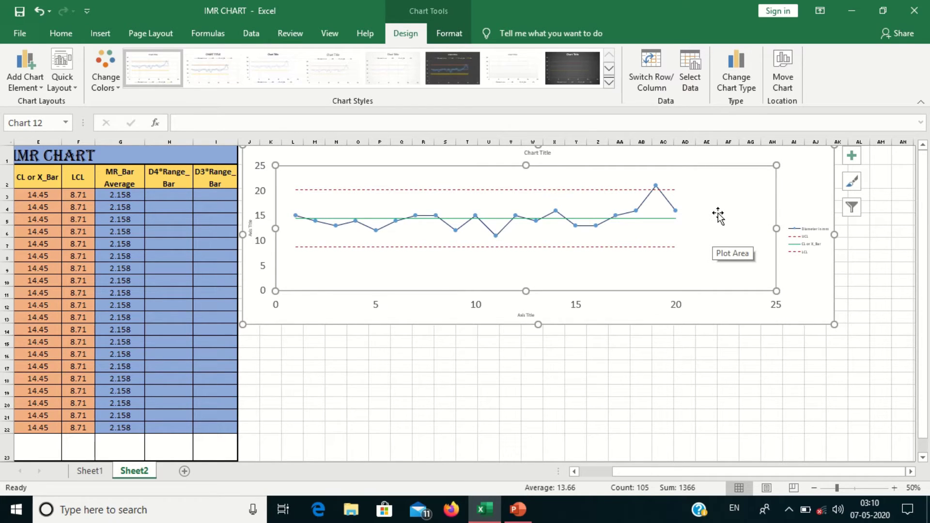
click(656, 189)
click(710, 172)
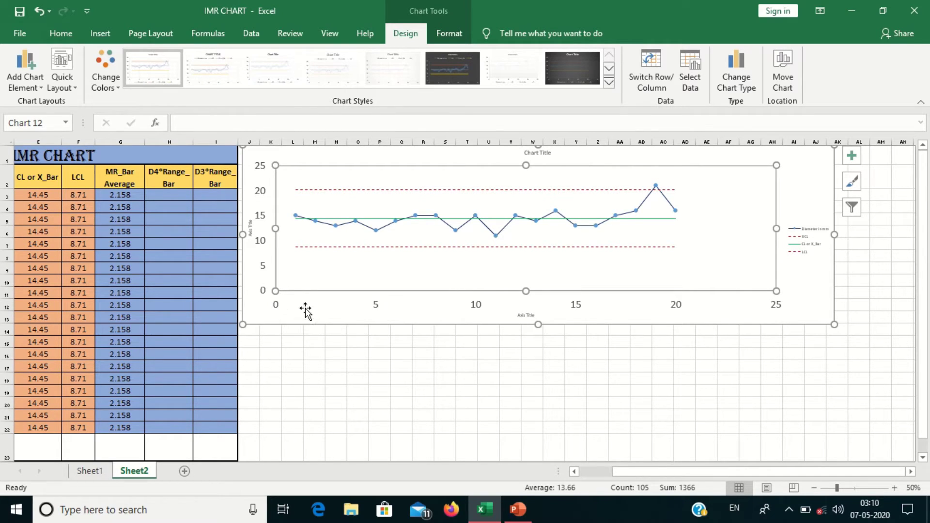
- Set the horizontal axis's minor unit to 0.2 and major unit to 1, and close the formatting pane
double_click(278, 309)
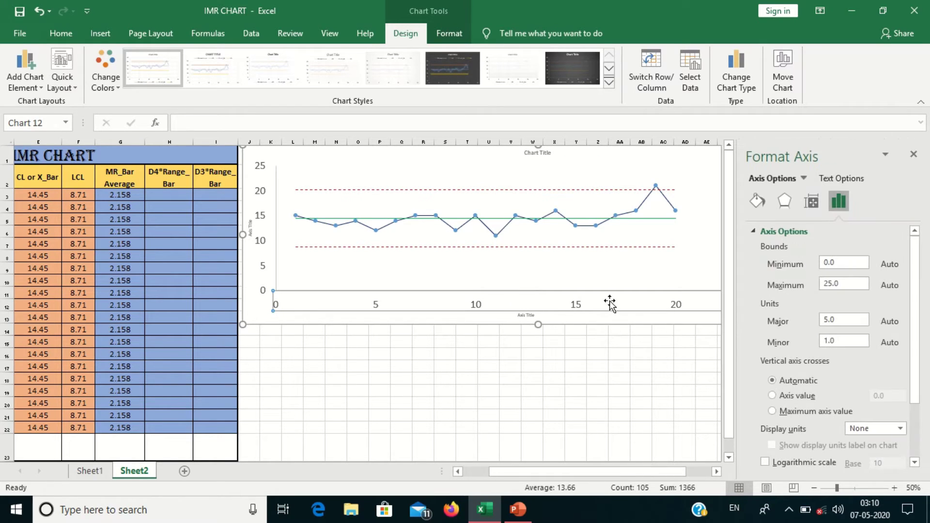
double_click(840, 342)
text(0.2)
click(845, 318)
key(BackSpace)
key(BackSpace)
key(BackSpace)
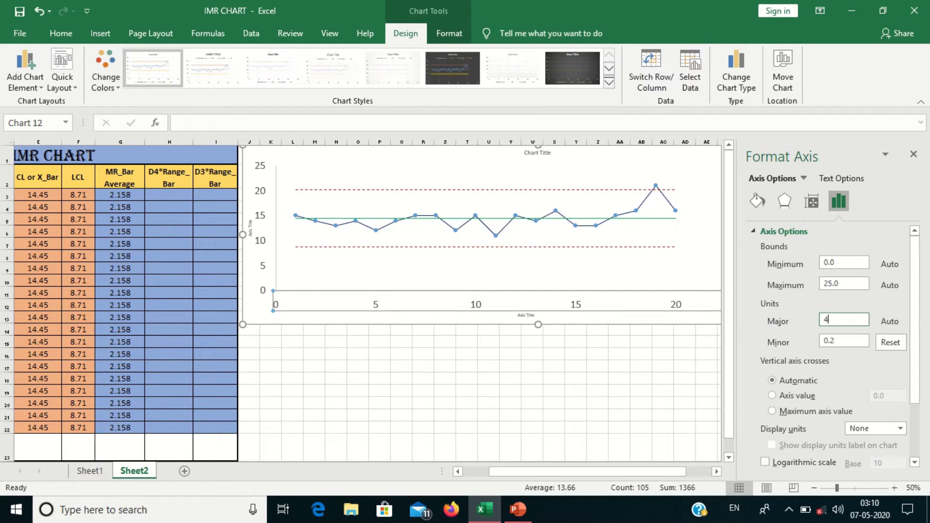
key(Return)
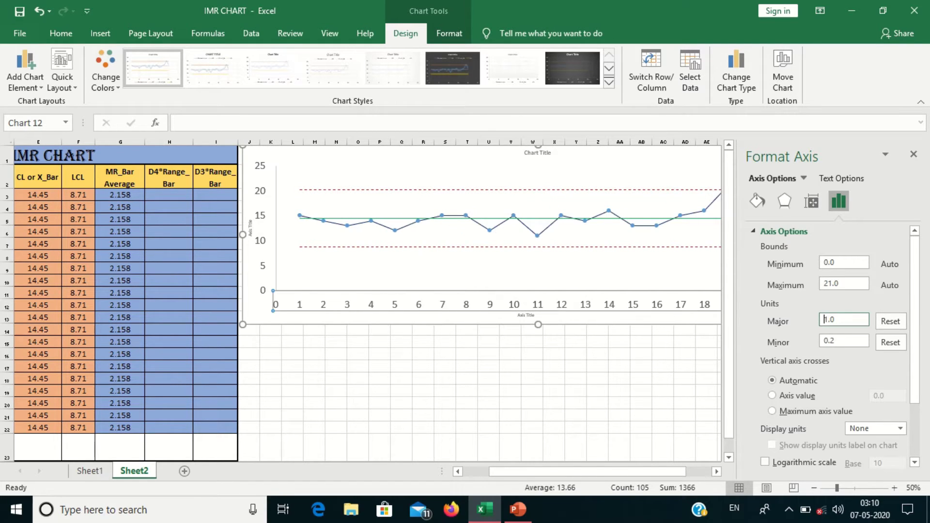
click(912, 155)
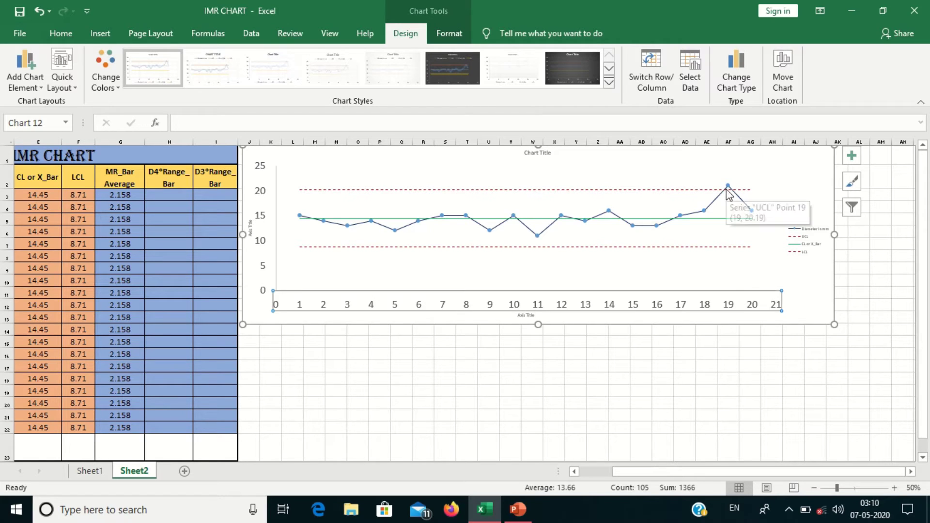
drag(696, 468, 617, 478)
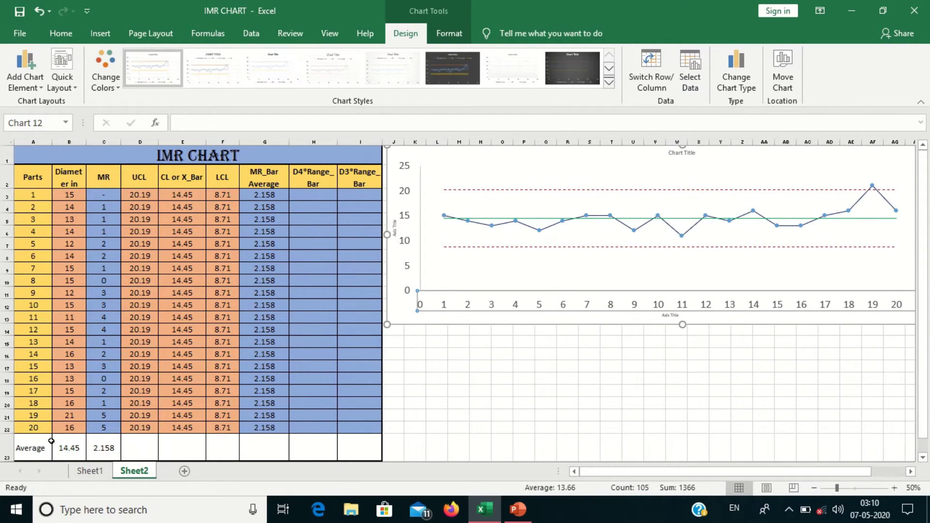
- Fill the diameter cell of part 19 with green to highlight the point beyond the upper control limit
click(68, 417)
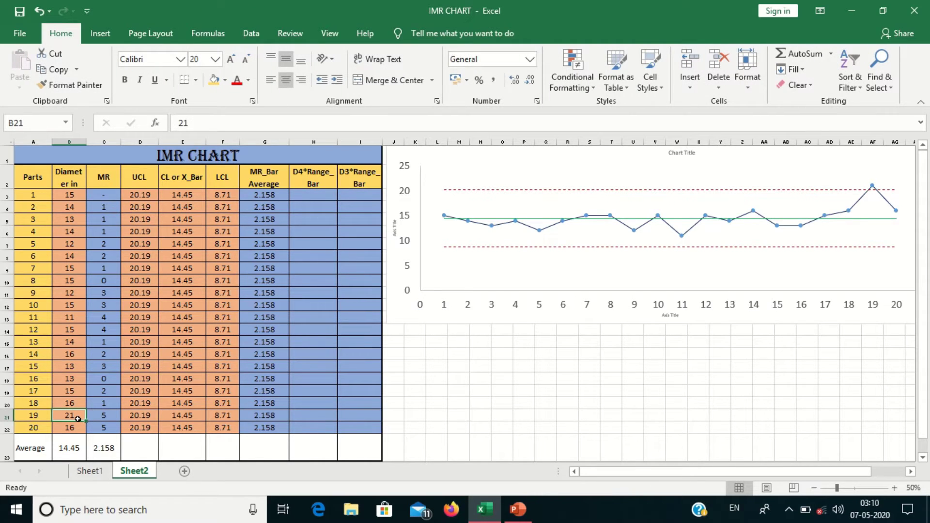
click(150, 196)
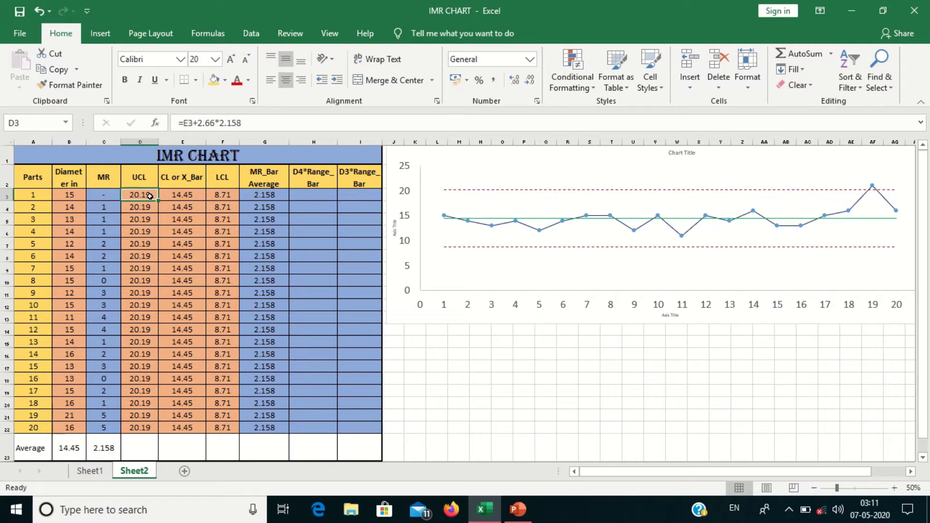
click(73, 418)
click(225, 81)
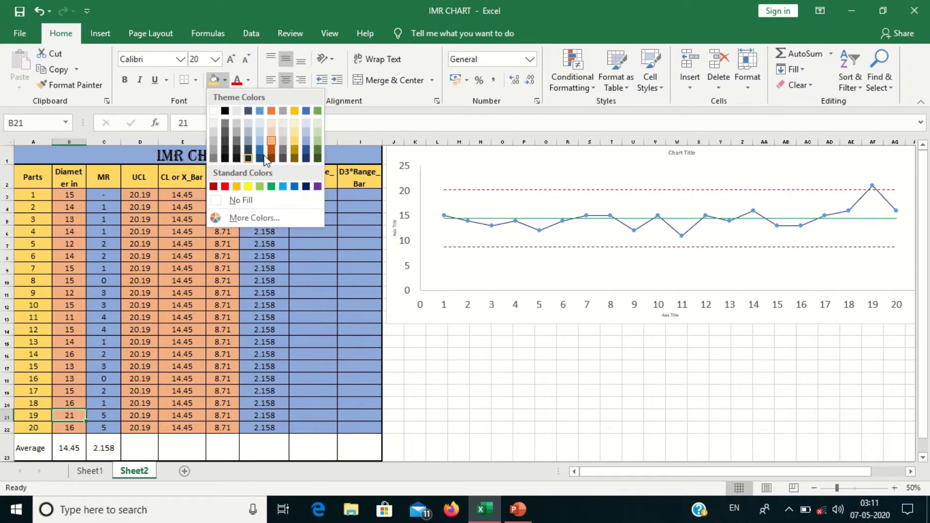
click(317, 141)
click(314, 142)
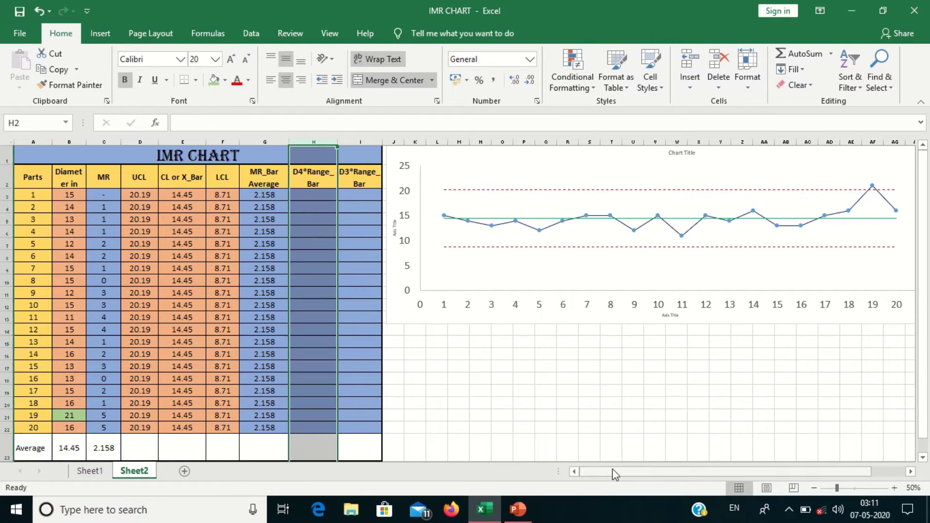
click(618, 384)
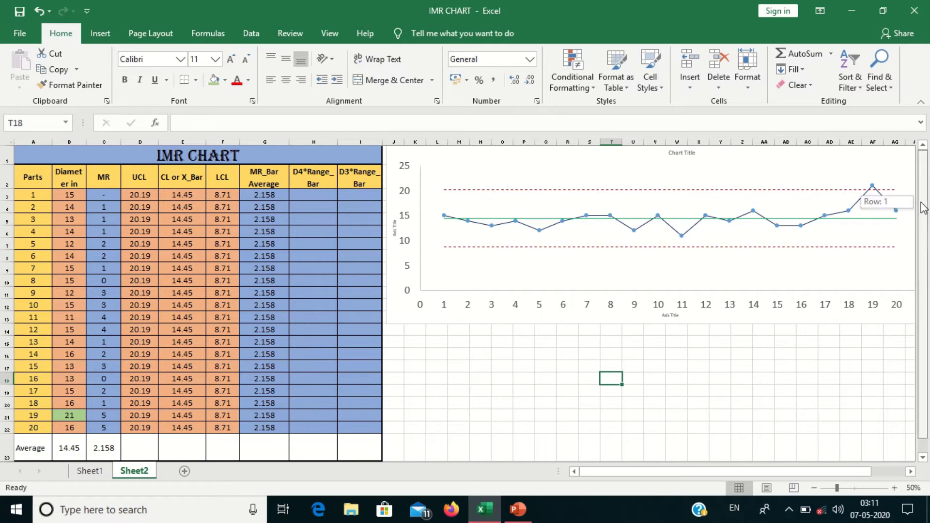
- Replace the placeholder chart title with the text "Indivisua; Chart"
click(677, 153)
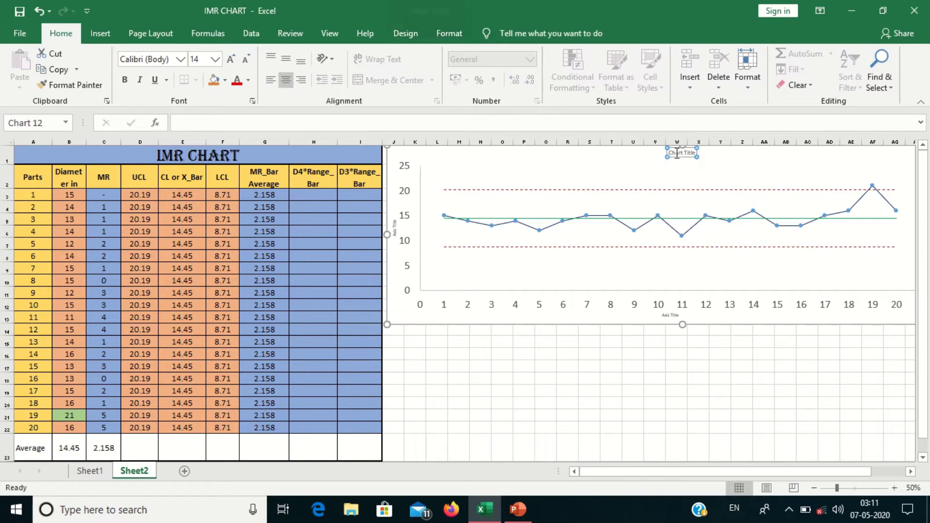
click(677, 154)
triple_click(676, 154)
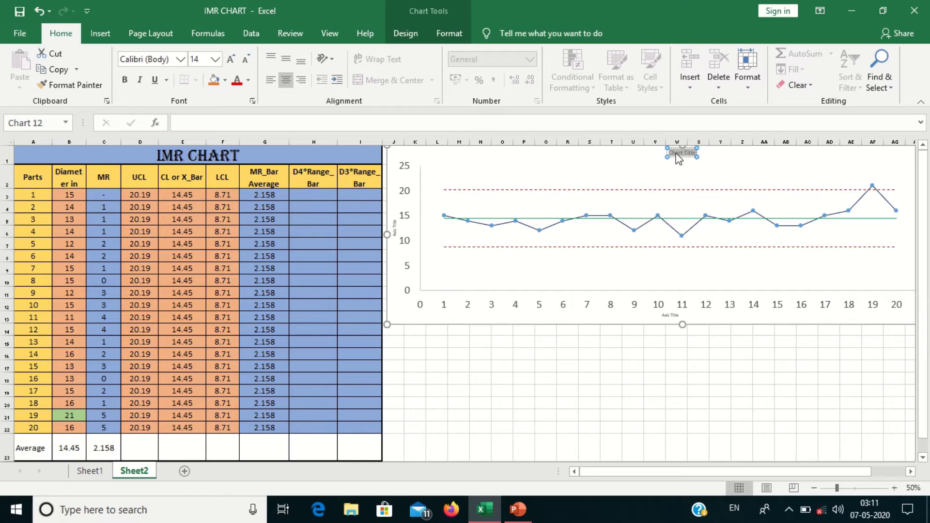
key(BackSpace)
text(Individual Chart)
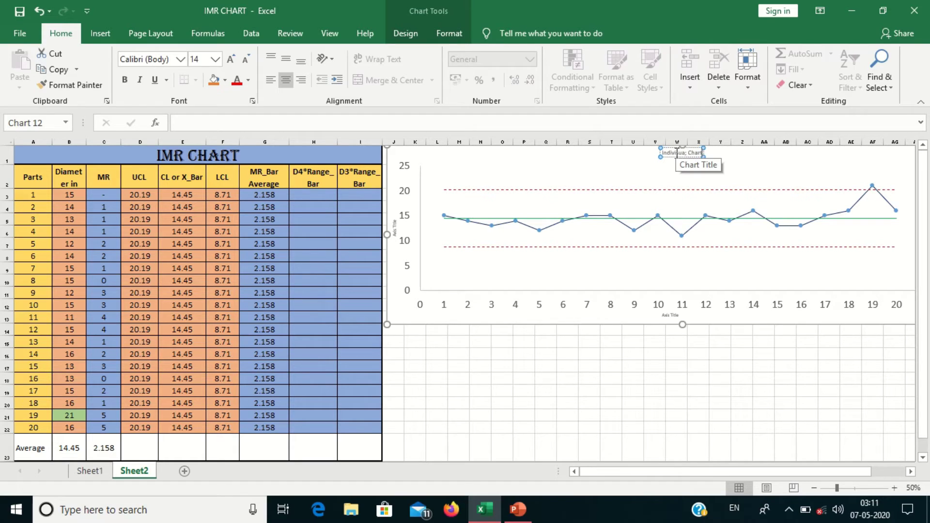
- Increase the font size of the whole chart title to 28
key(ctrl+a)
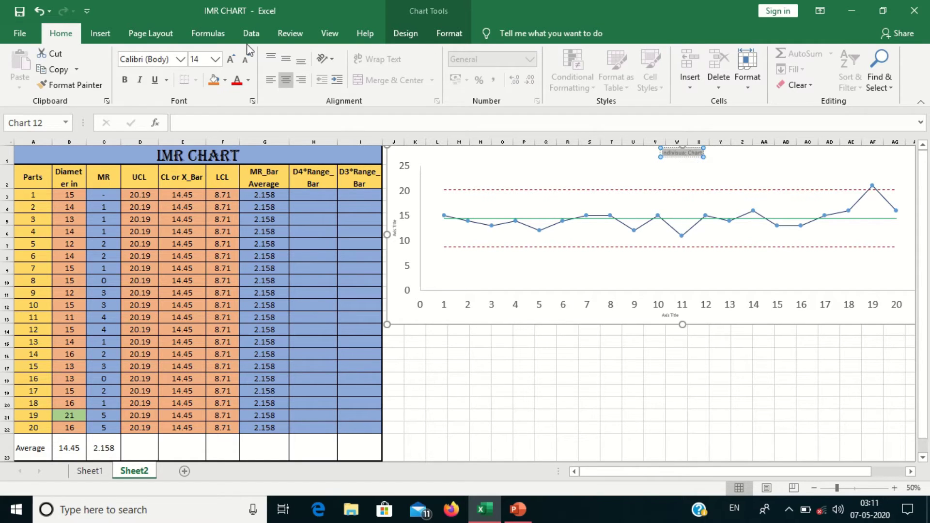
click(233, 66)
click(233, 66)
click(233, 67)
click(233, 66)
click(232, 66)
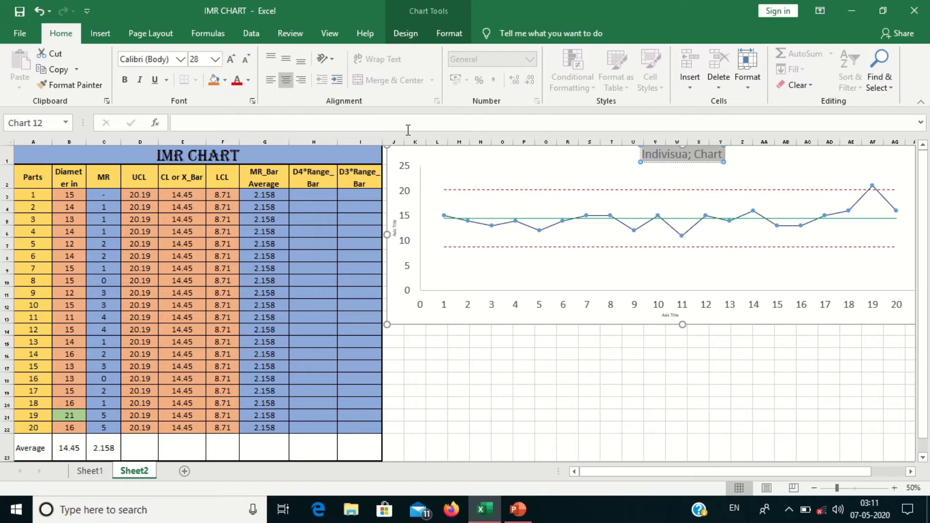
- Correct the misspelled first word of the chart title so the title reads "Individual Chart"
click(694, 154)
key(BackSpace)
key(BackSpace)
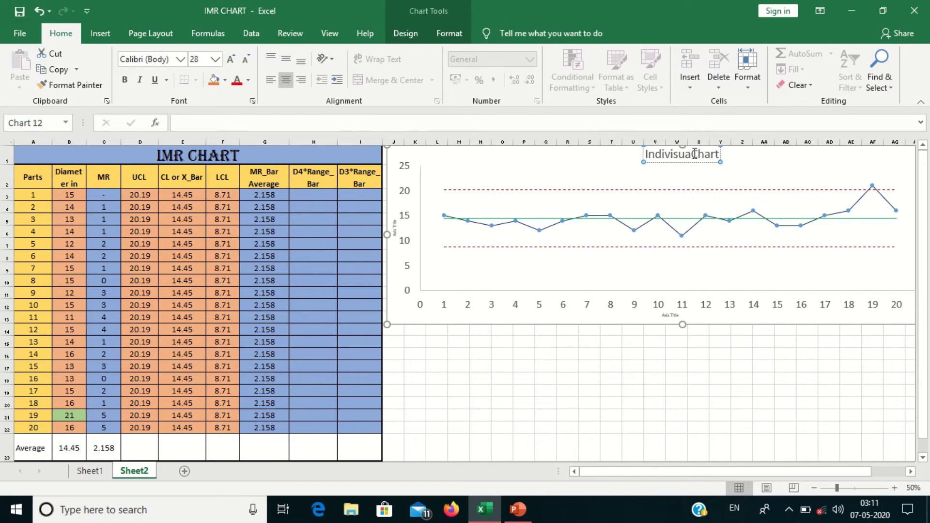
text(l)
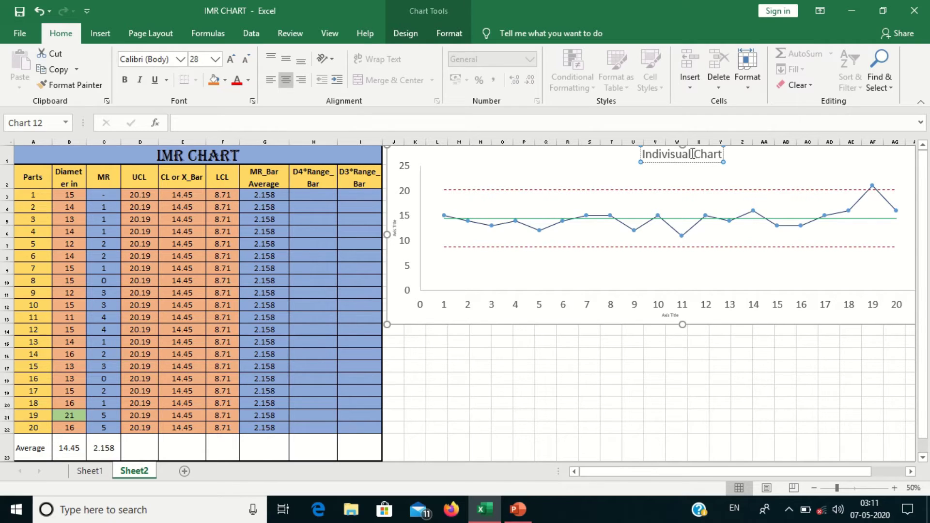
click(677, 154)
key(BackSpace)
text(d)
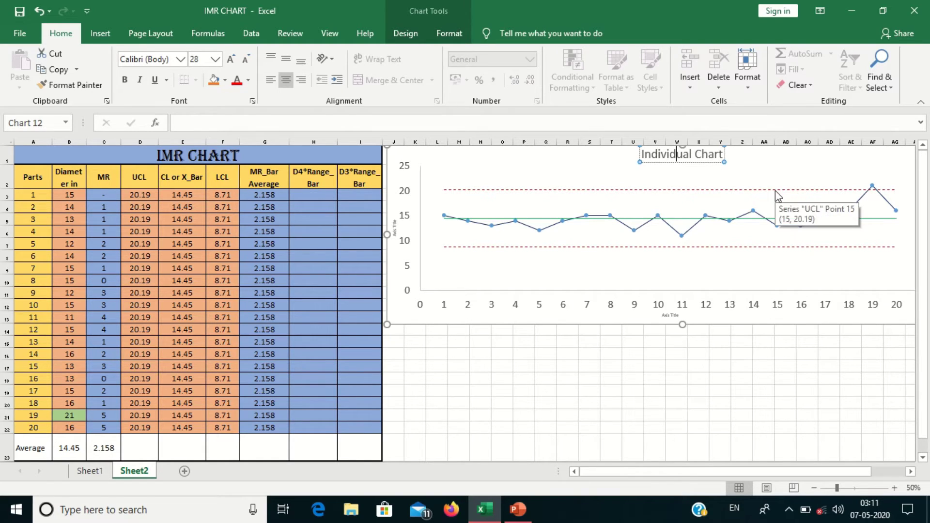
- Format the whole chart title in bold dark blue text at font size 36
triple_click(689, 155)
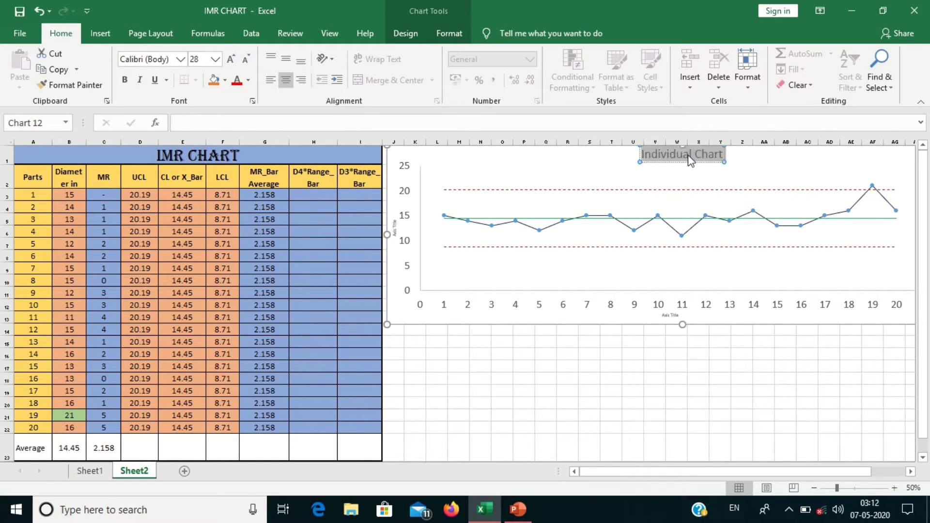
click(248, 81)
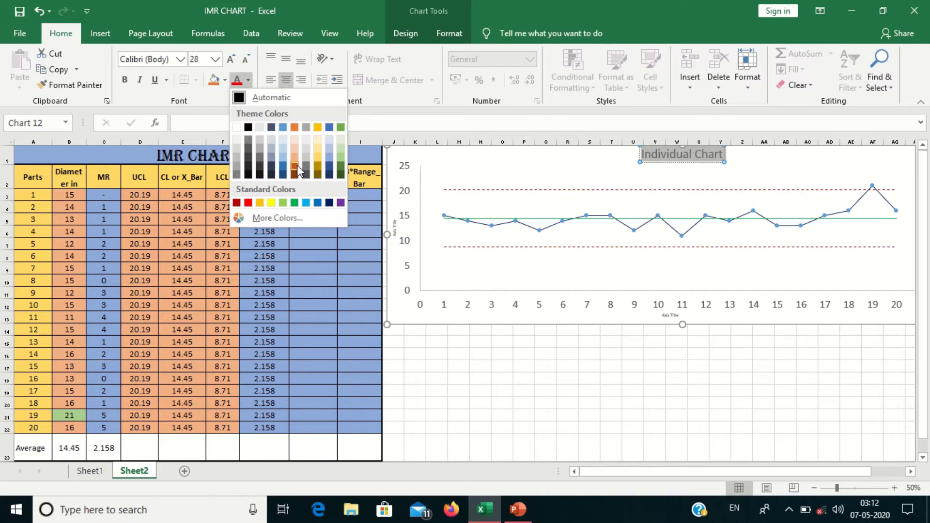
click(329, 204)
click(124, 79)
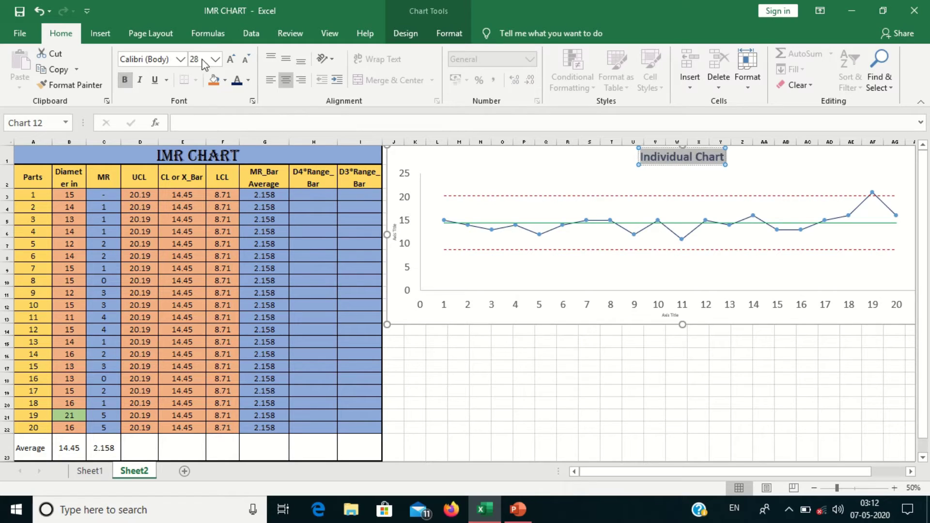
click(232, 60)
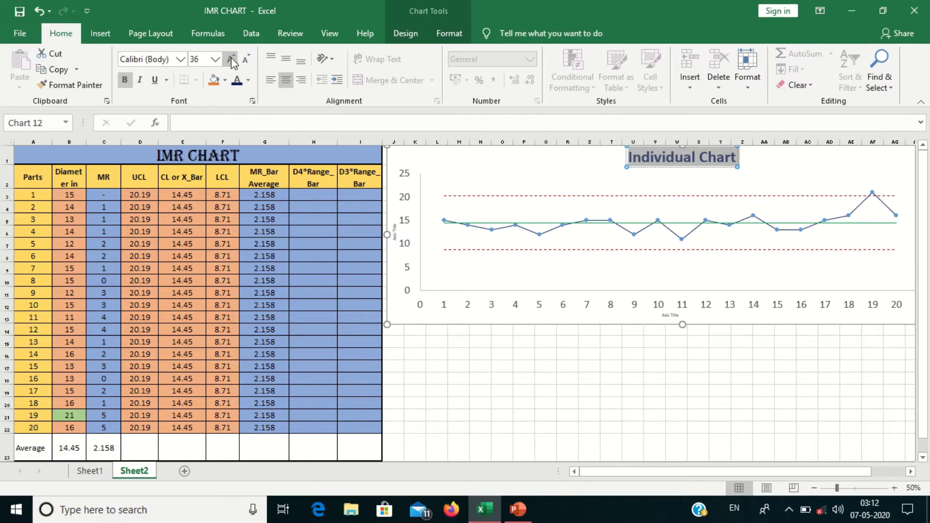
- Change the vertical axis title to "Individual values" and set its font size to 24
click(396, 234)
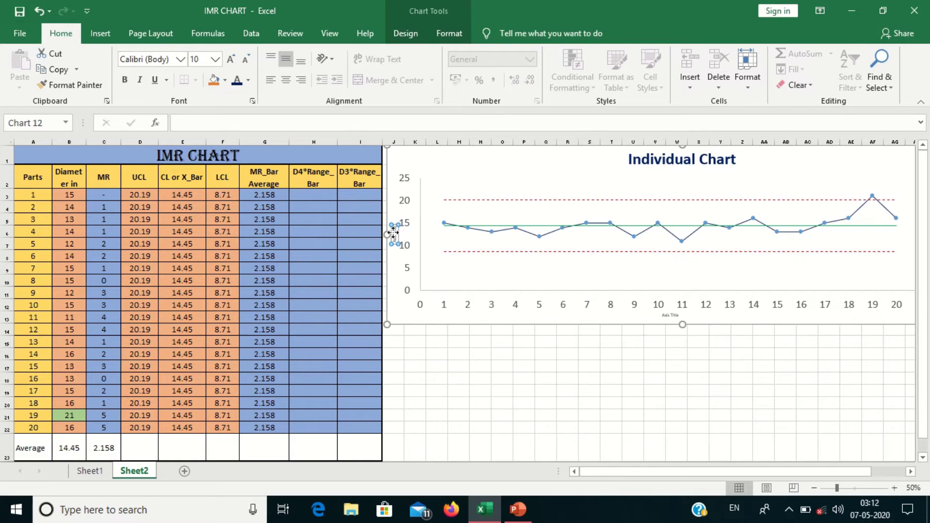
drag(394, 234, 396, 232)
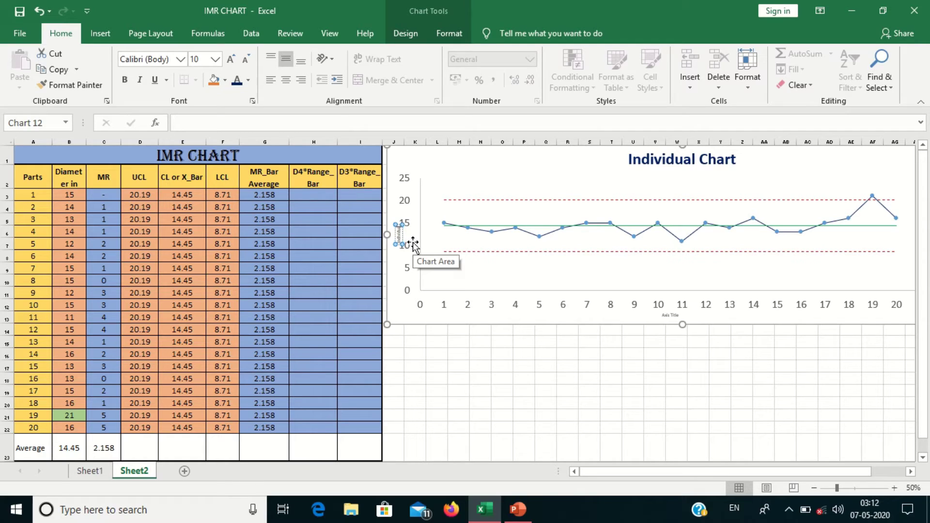
text(Value)
key(ctrl+a)
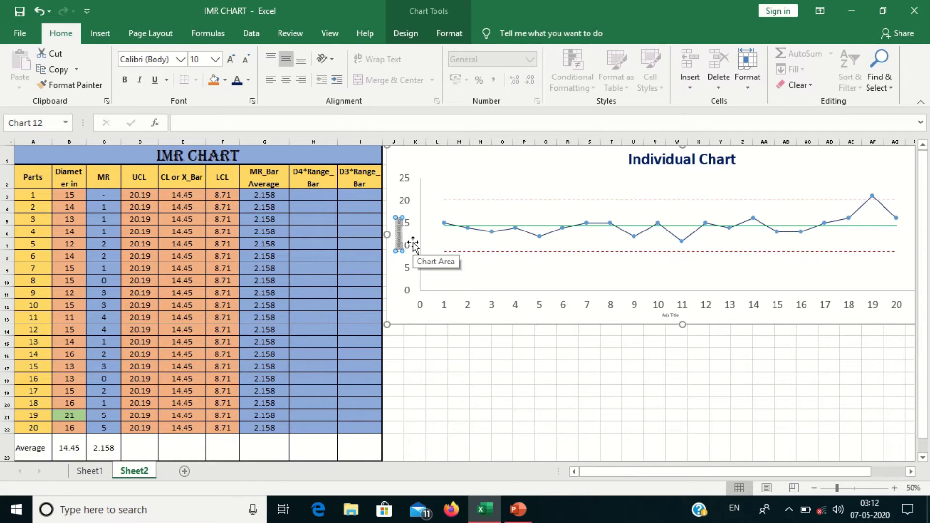
click(202, 59)
text(24)
key(Return)
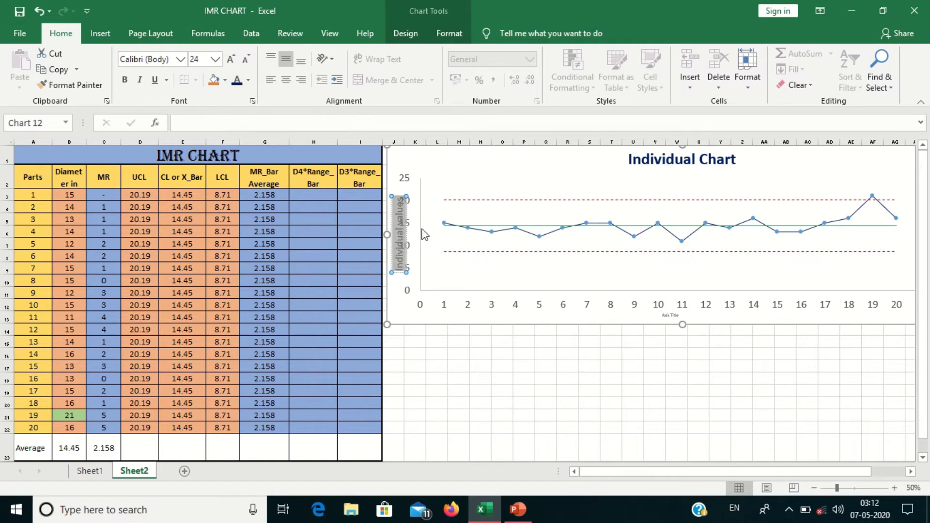
- Change the horizontal axis title to "Observation", set its font size to 24, and deselect the chart
click(669, 315)
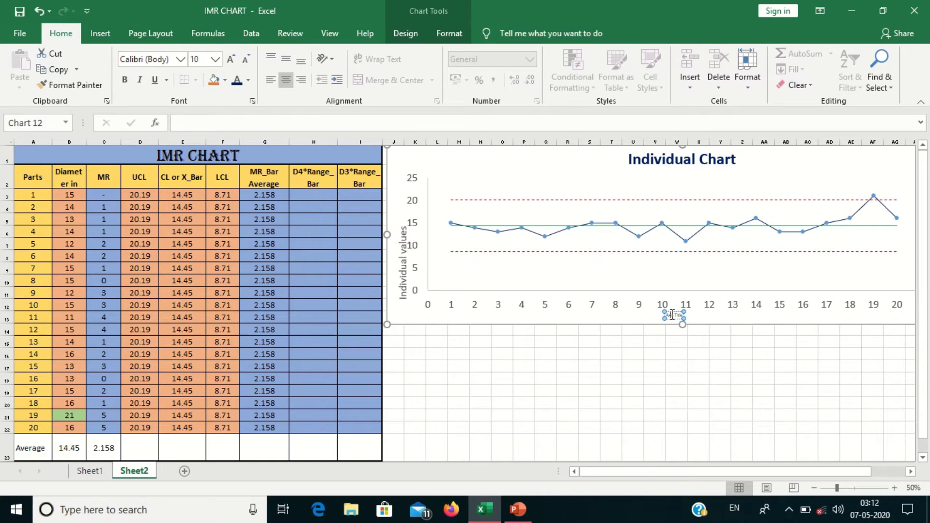
triple_click(672, 314)
text(Observation)
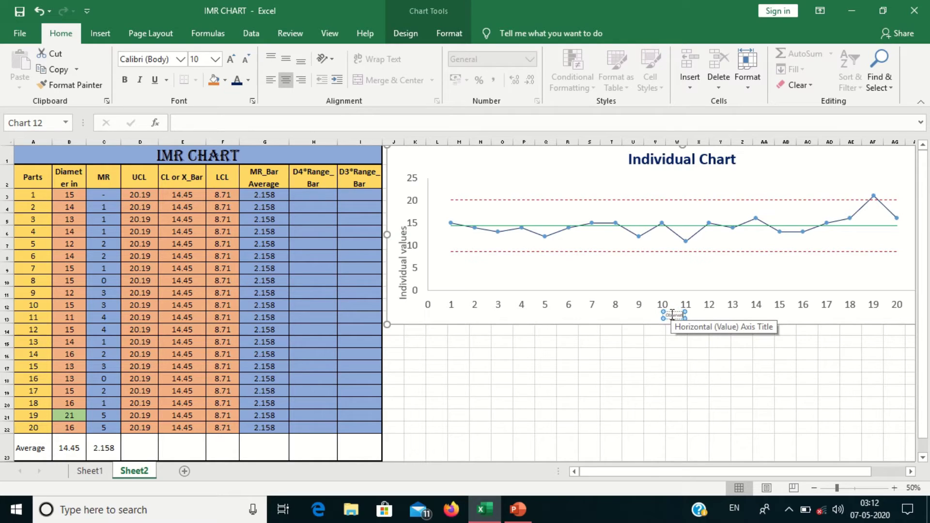
triple_click(672, 315)
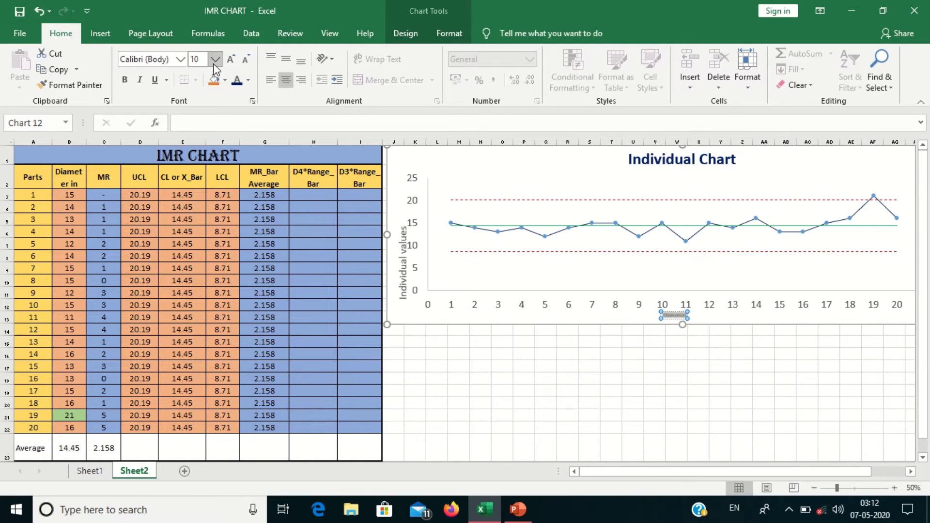
click(195, 60)
text(24)
key(Return)
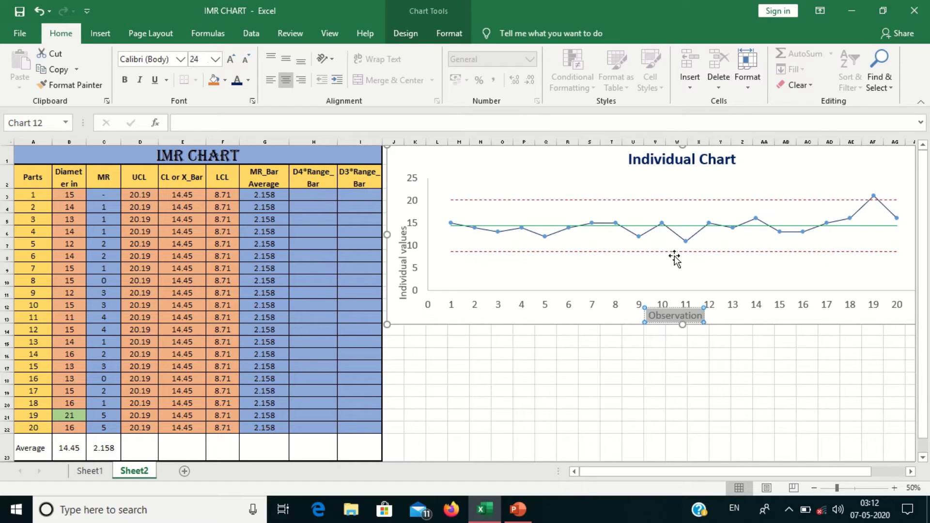
click(698, 330)
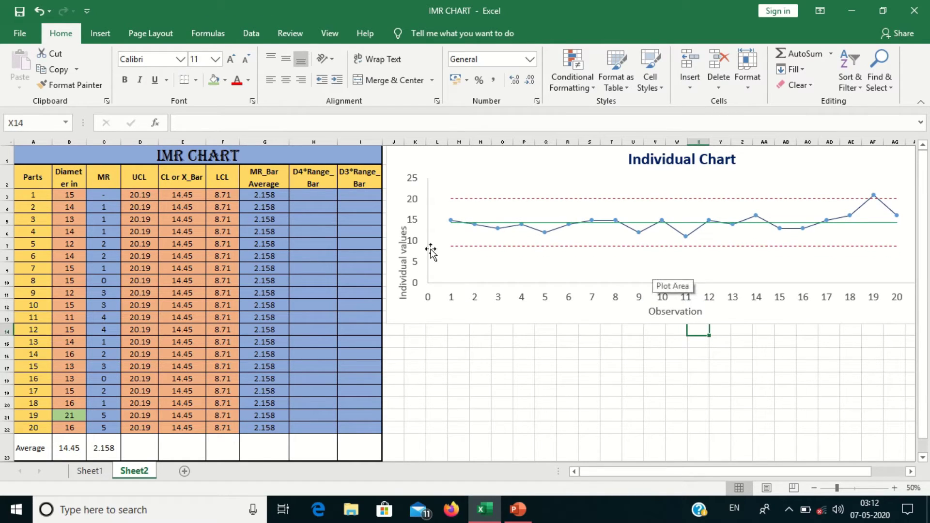
- Move the vertical axis title up beside the middle of the axis and extend the chart's lower edge downward by about two rows
click(401, 230)
drag(401, 230, 402, 201)
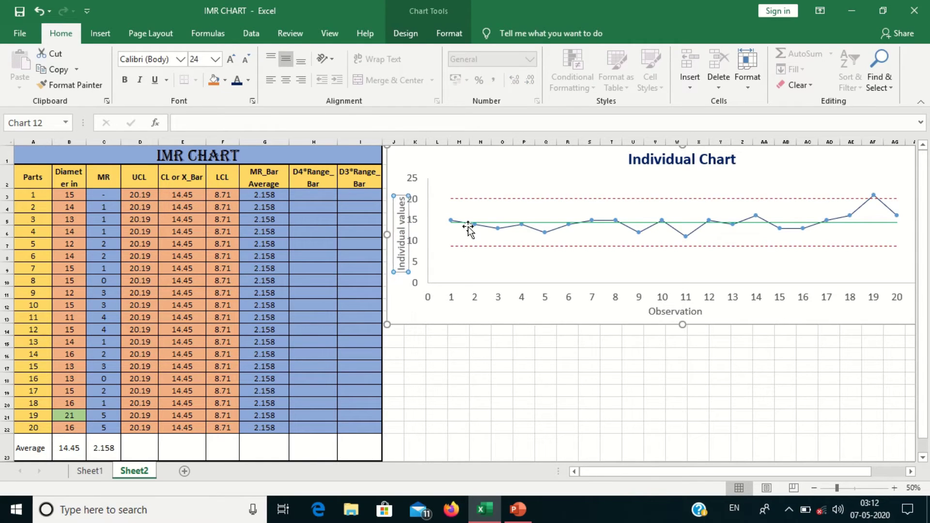
drag(683, 324, 686, 347)
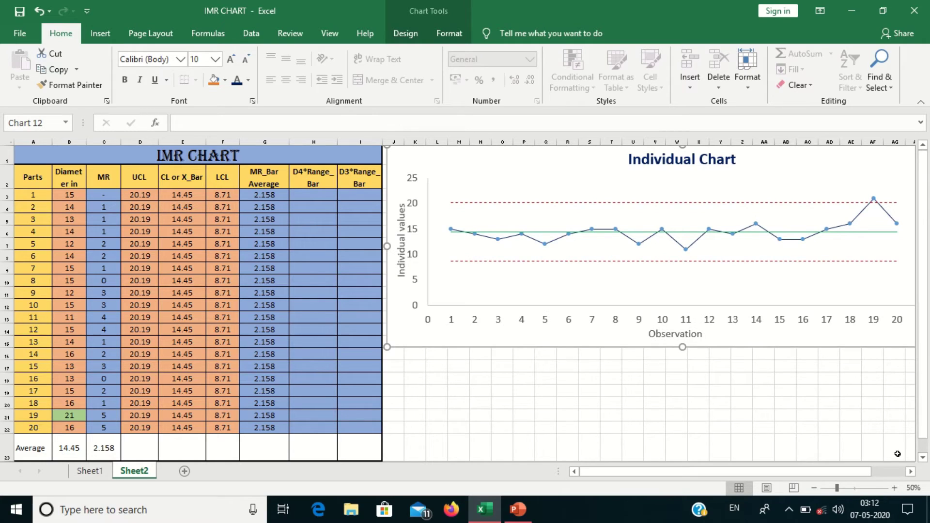
- Enlarge the chart legend's frame by extending its upper-left corner outward
drag(869, 473, 891, 472)
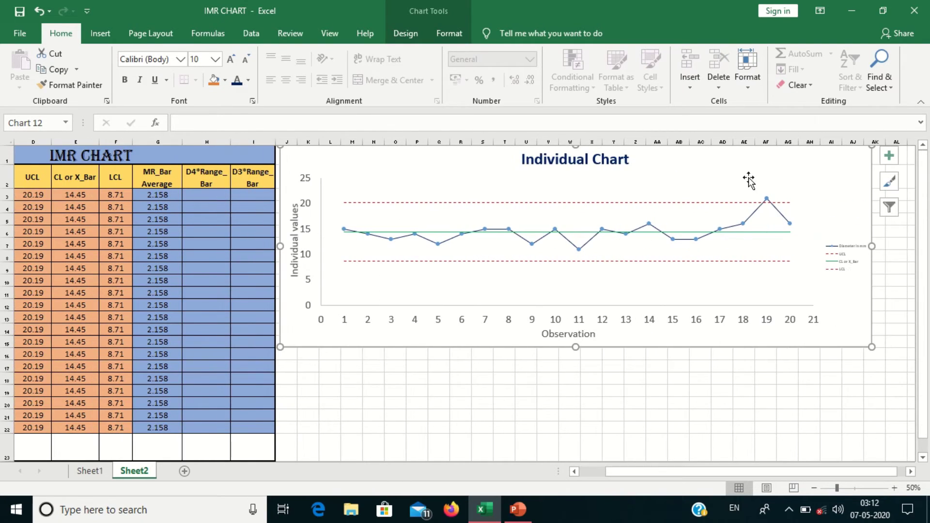
mouse_move(768, 201)
click(846, 257)
drag(824, 241, 802, 208)
- Set the whole legend's font size to 24 and extend its frame downward and toward the plot to fit all four entries
click(840, 220)
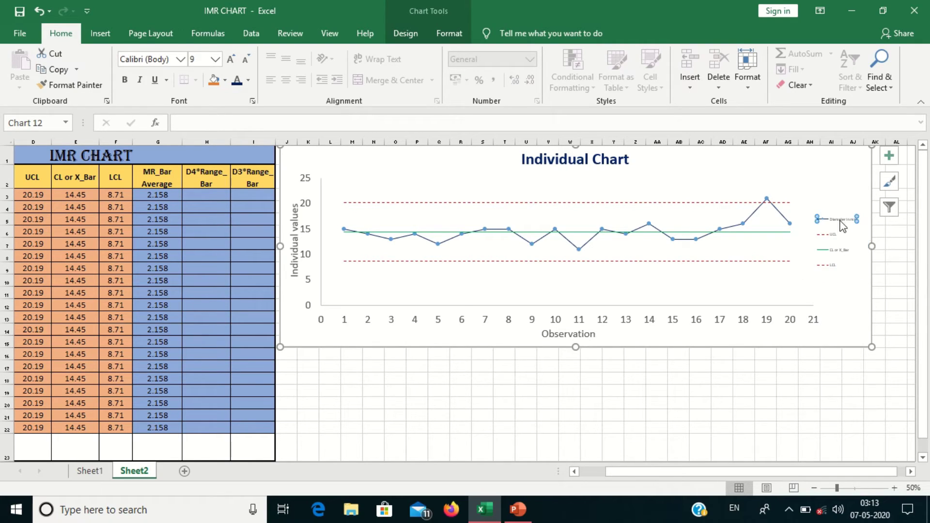
click(829, 221)
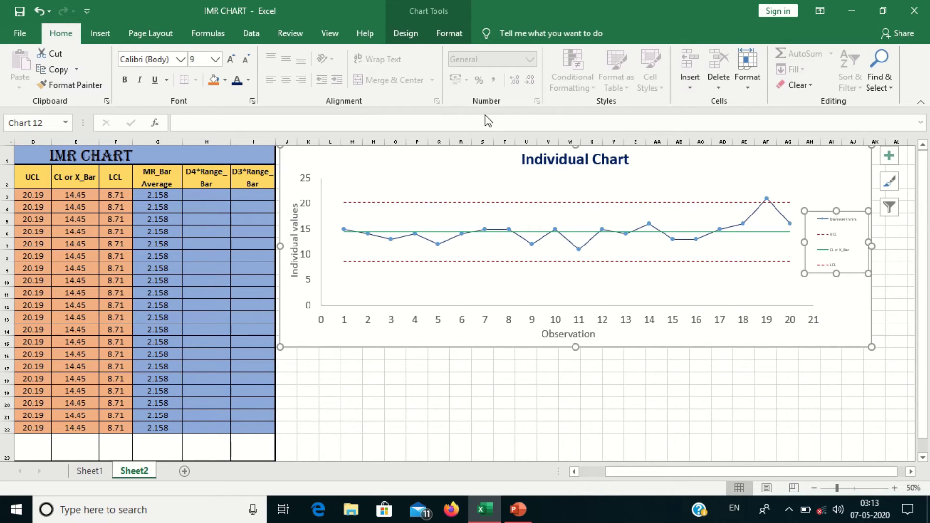
click(198, 58)
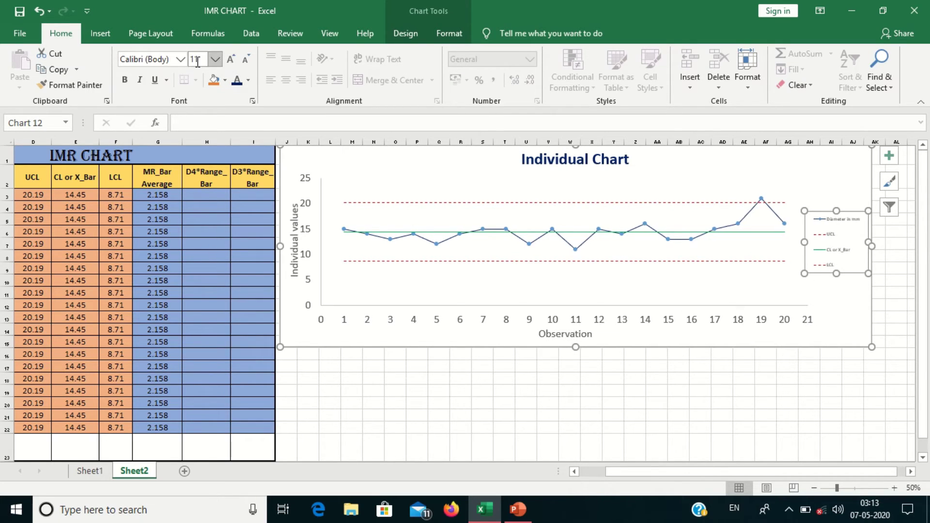
text(24)
key(Return)
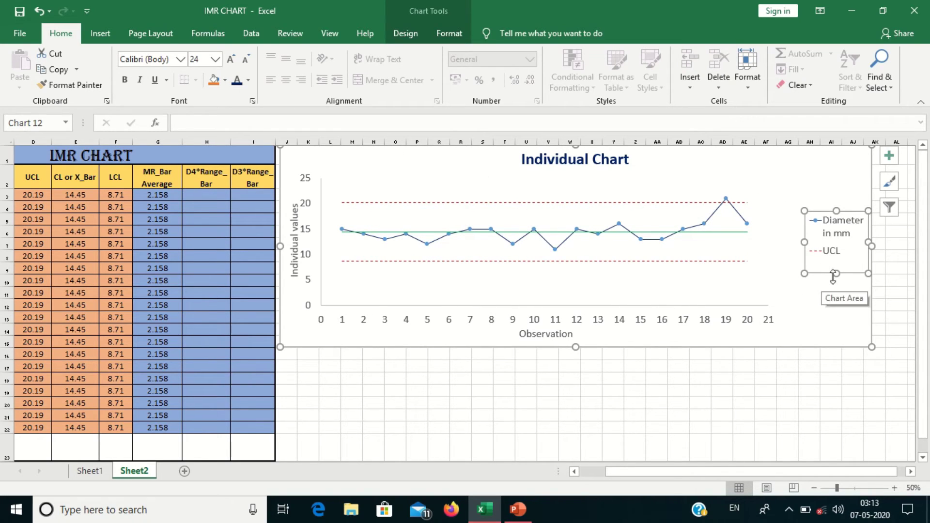
drag(833, 274, 836, 336)
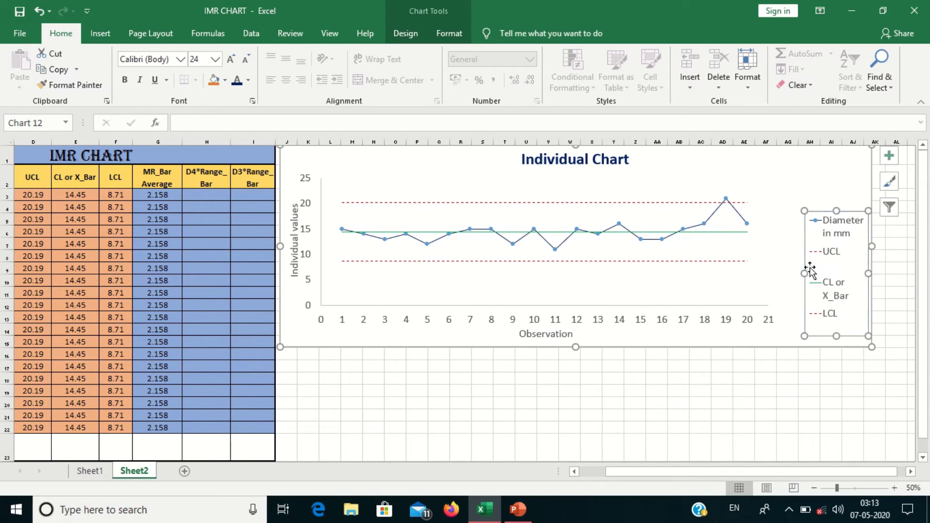
drag(803, 273, 786, 274)
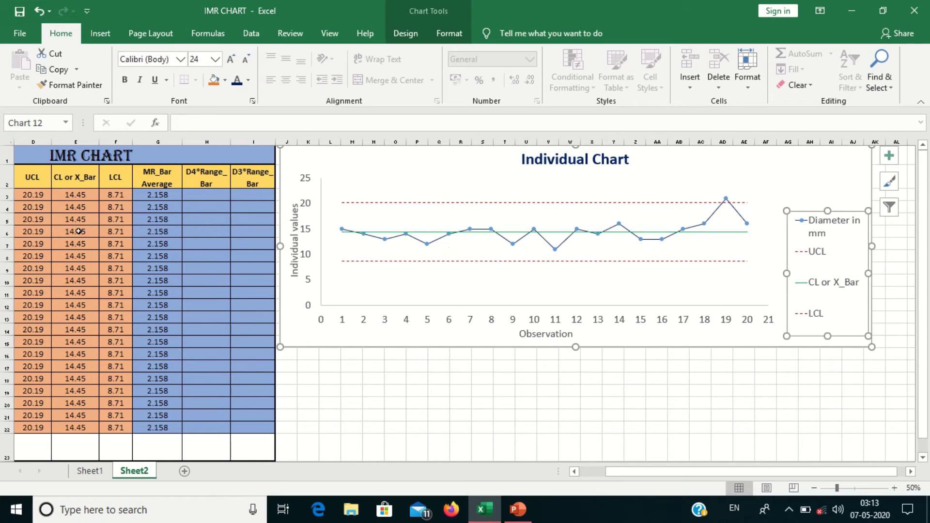
- Deselect the Individual Chart and review it side by side with the whole data table
click(394, 332)
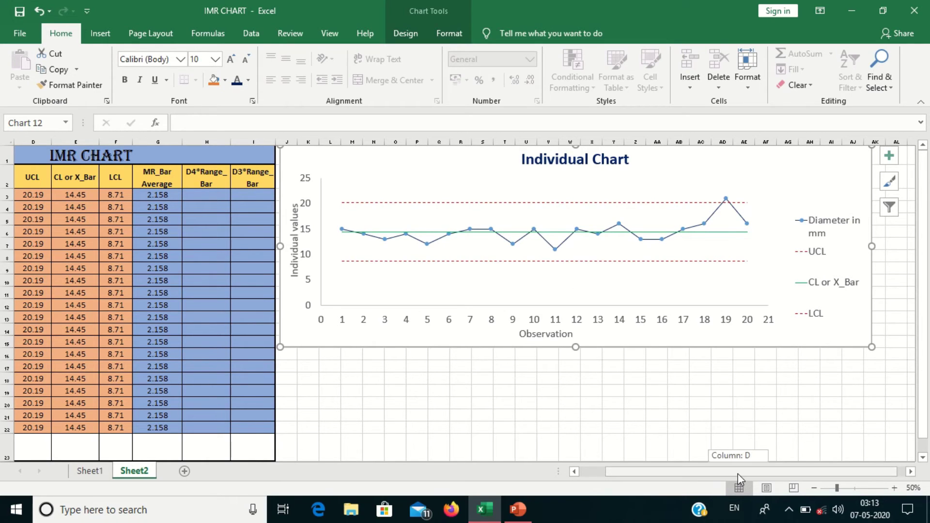
scroll(756, 455, left, 3)
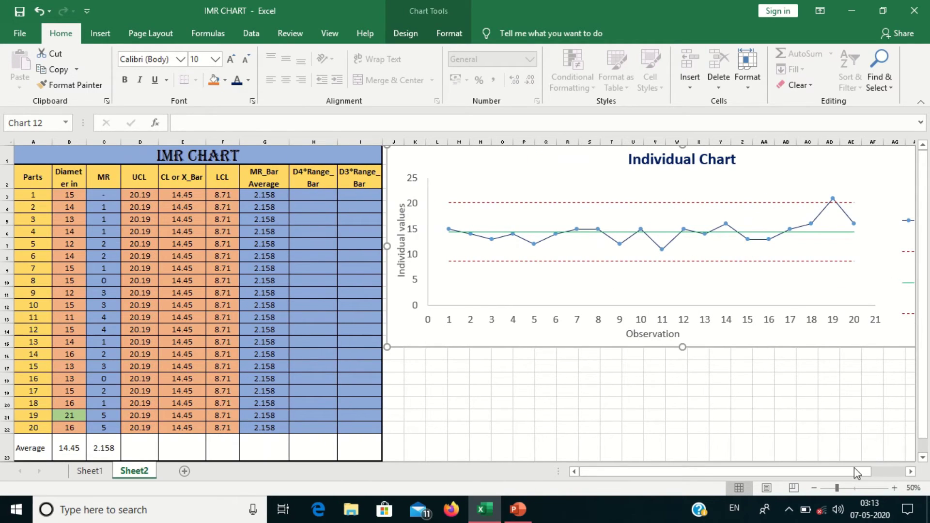
click(810, 488)
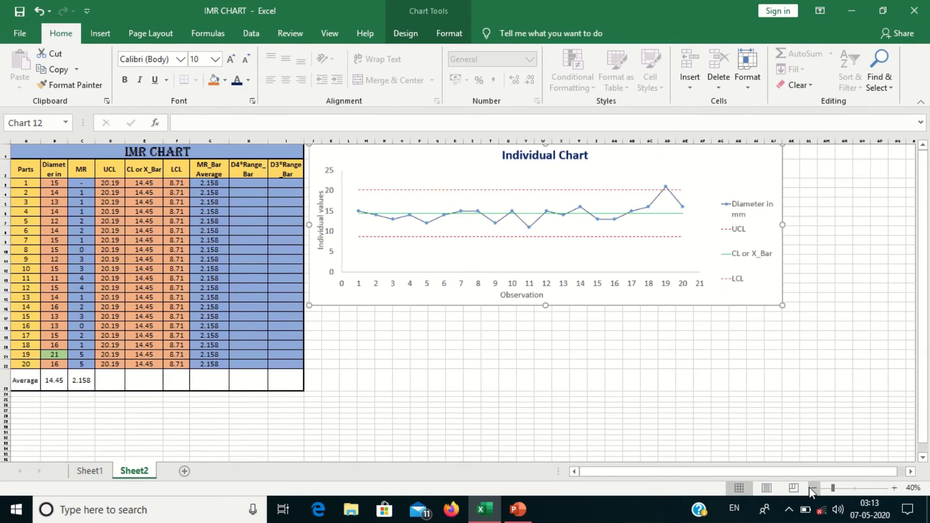
click(736, 388)
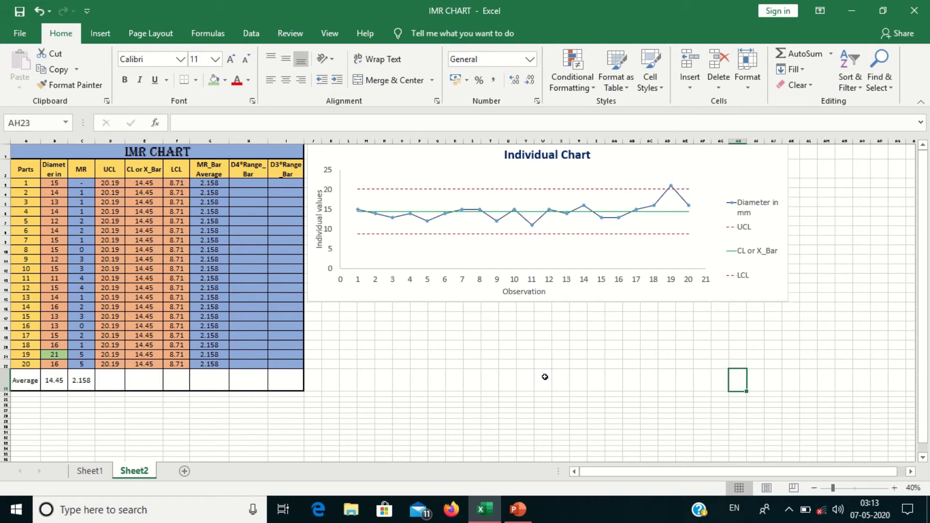
click(911, 472)
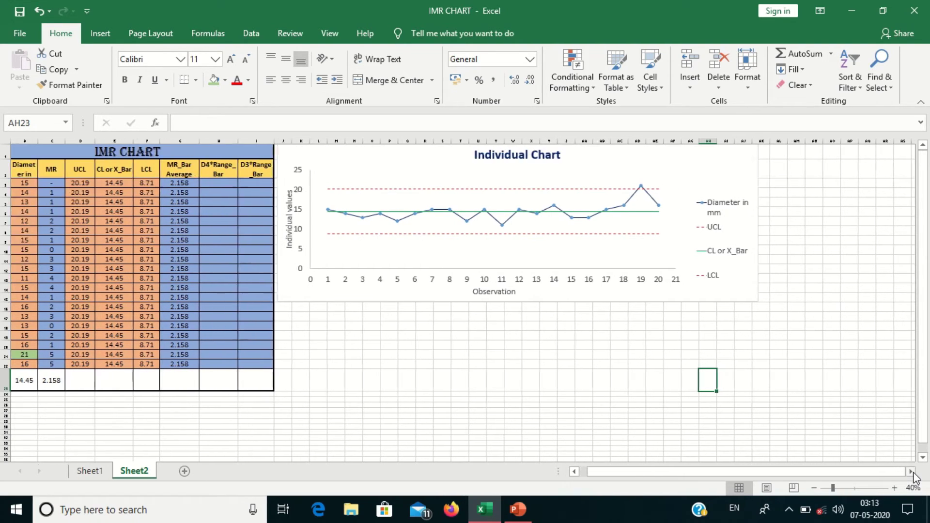
scroll(787, 472, left, 1)
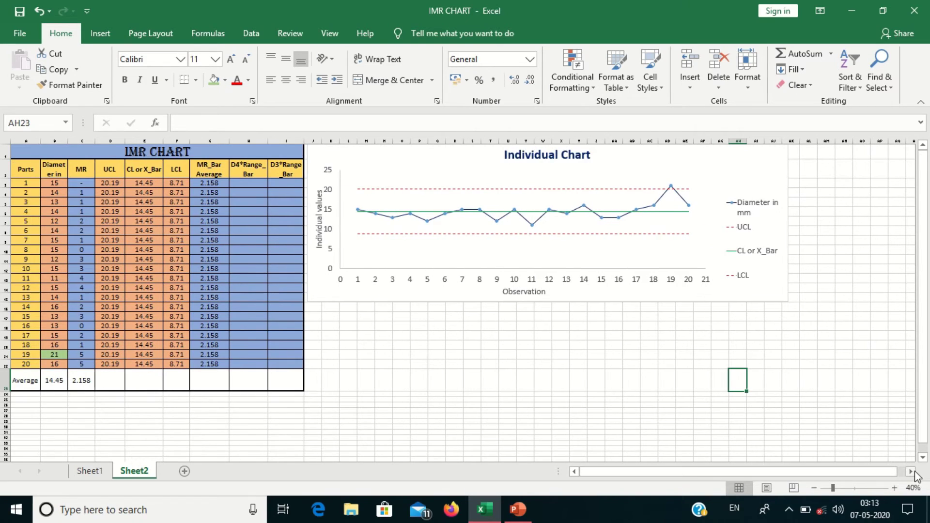
- Enter =3.27*2.158 in the first cell of the D4*Range_Bar column and fill it down to part 20
click(894, 487)
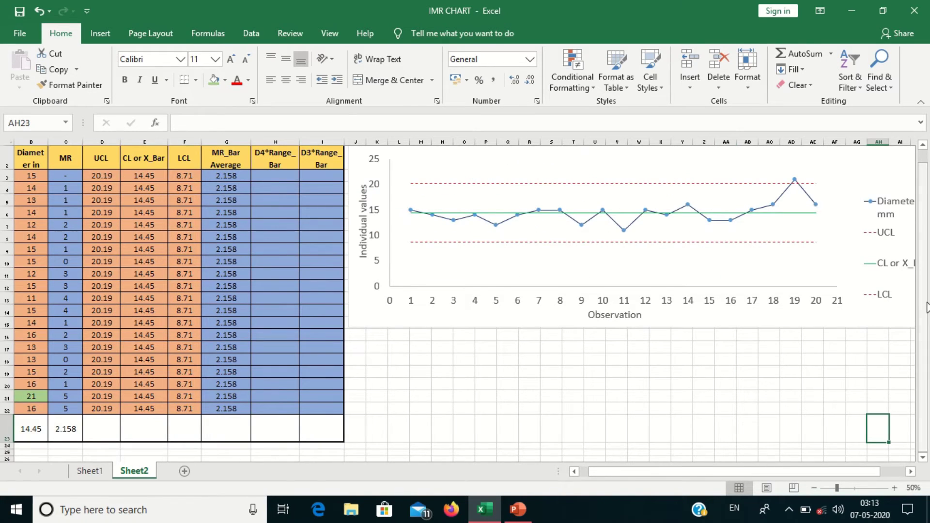
scroll(925, 306, up, 1)
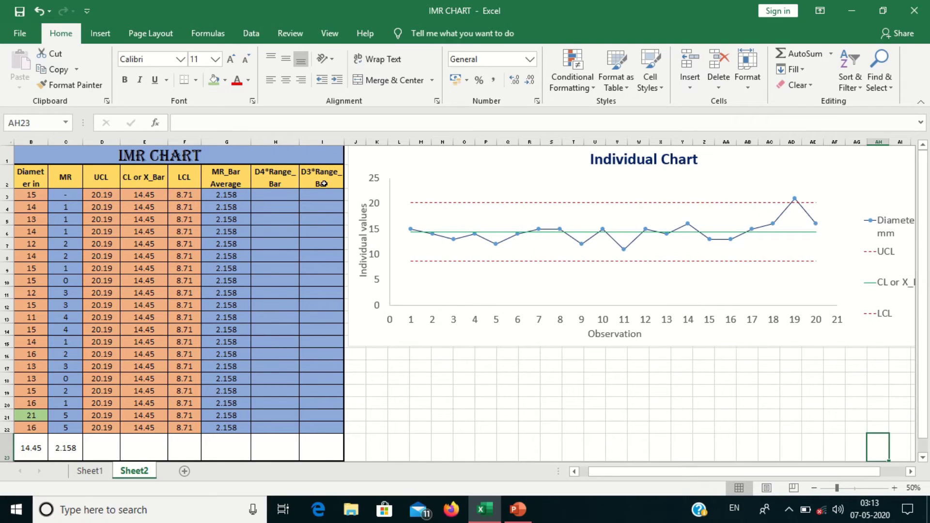
click(279, 195)
text(=)
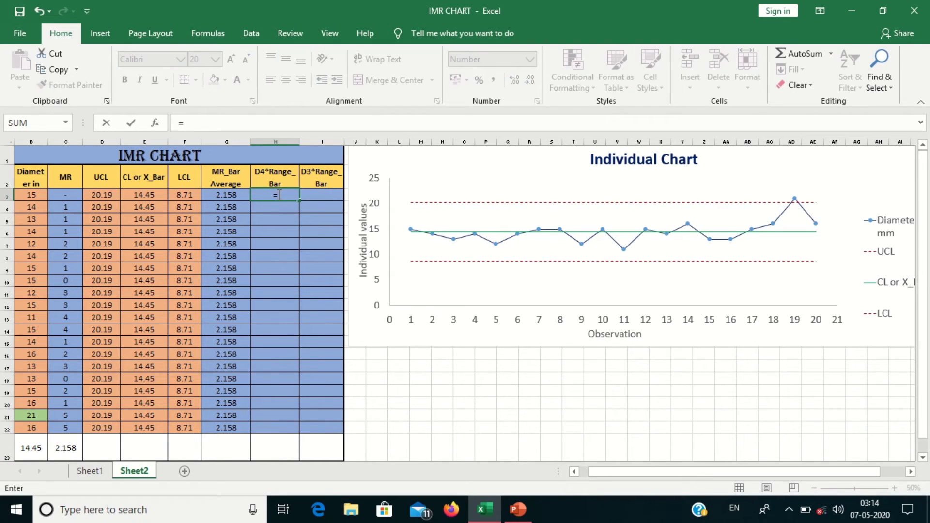
text(3.27*2.158)
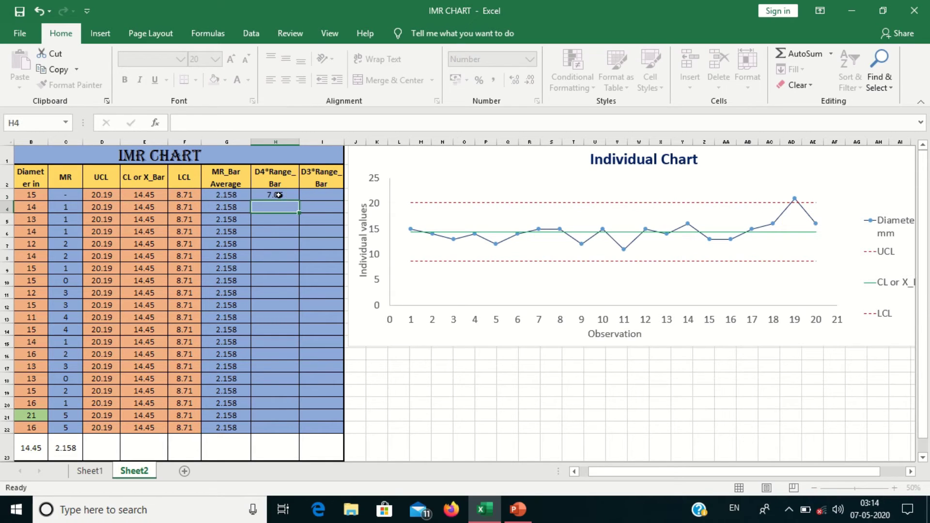
key(Return)
click(297, 193)
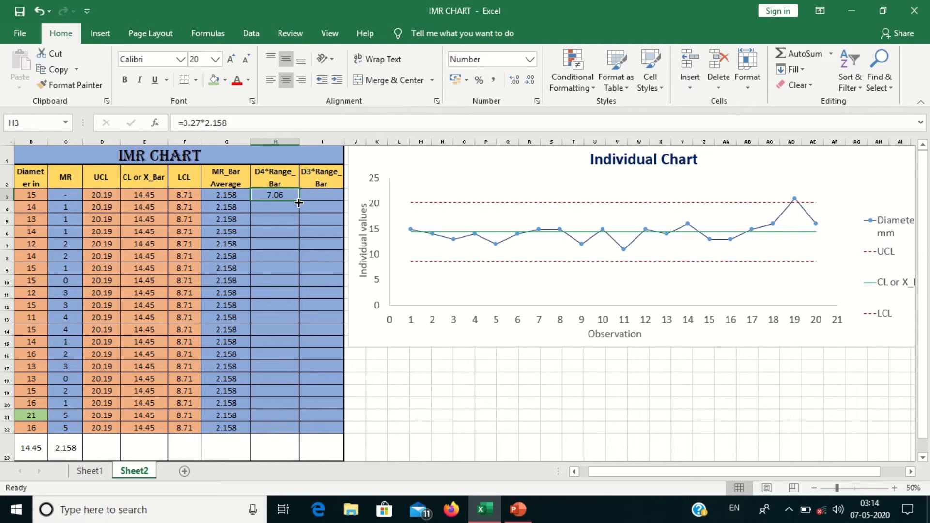
drag(299, 203, 286, 433)
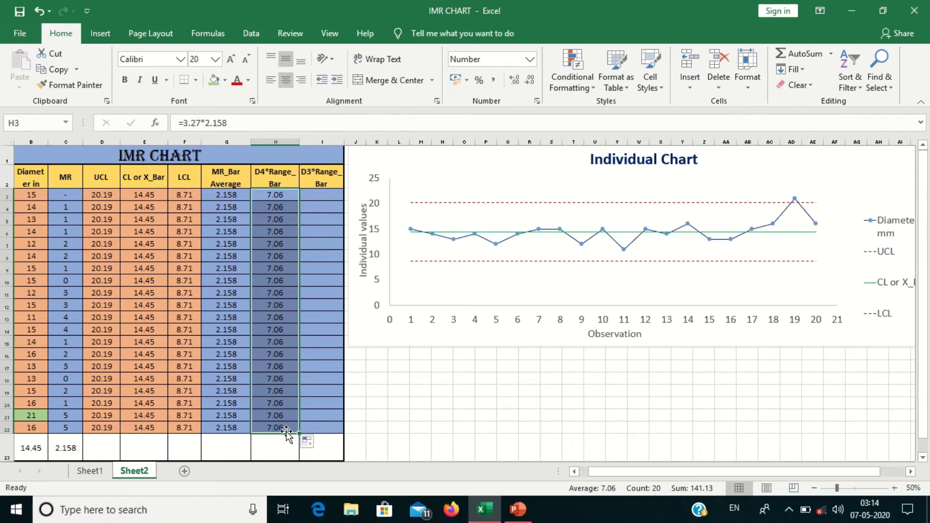
- Widen the D4*Range_Bar and D3*Range_Bar columns so that each header fits on one line
click(325, 195)
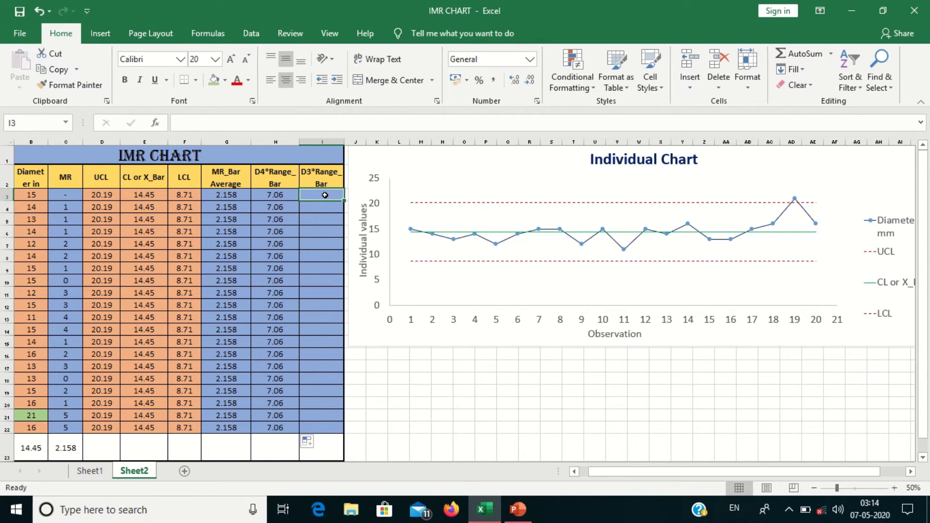
double_click(288, 185)
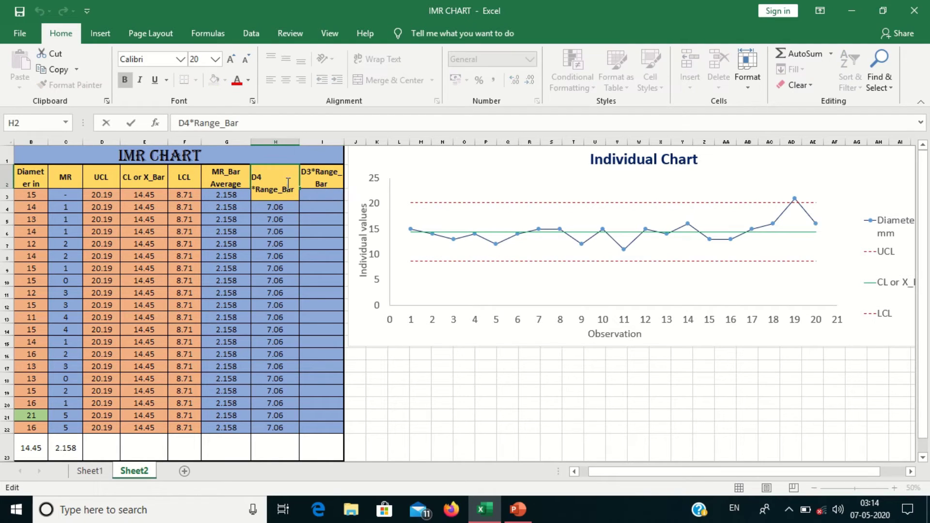
click(334, 265)
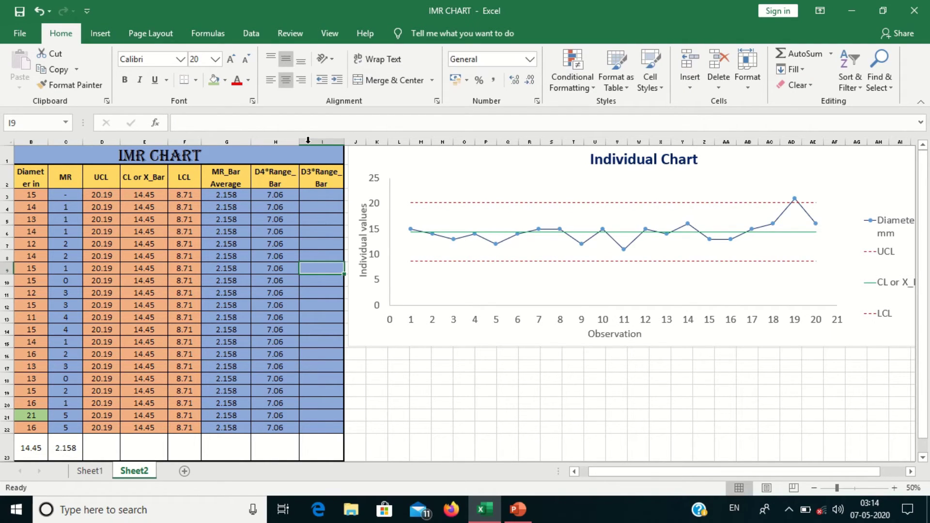
drag(299, 142, 392, 145)
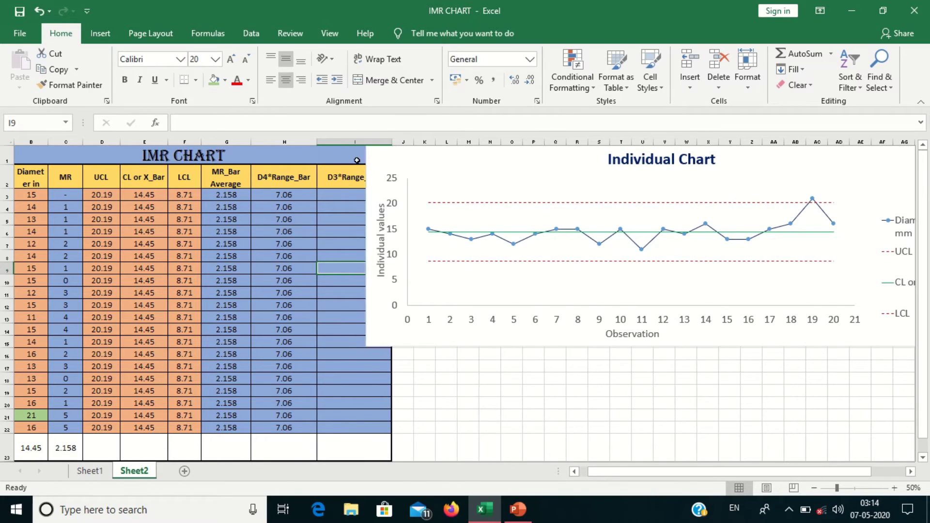
- Rename the last two column headers D4*Range_Bar(UCL) and D3*Range_Bar(LCL), and widen the LCL column
double_click(312, 182)
text(()
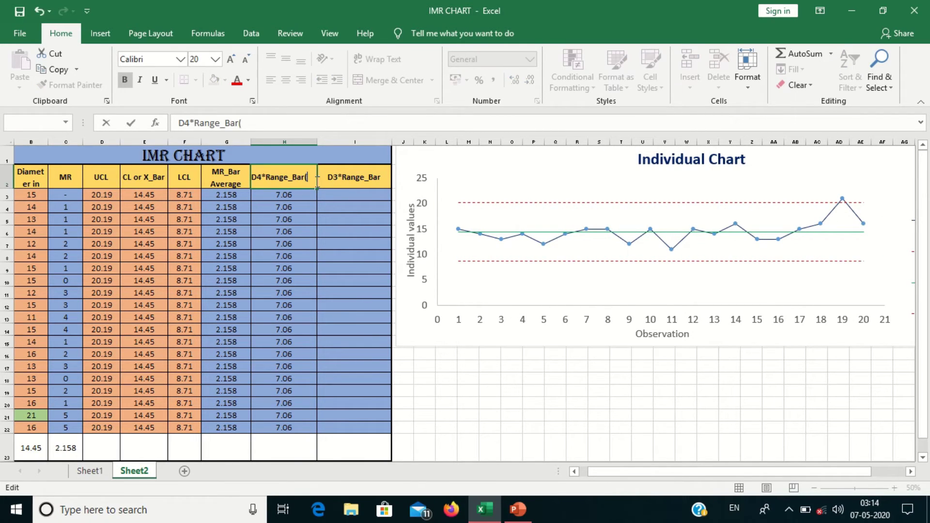
text(UCL)
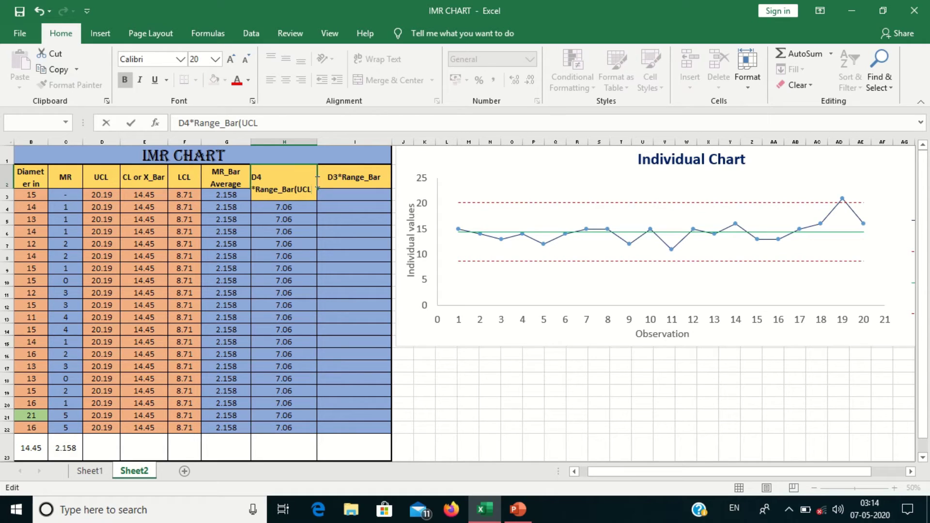
click(407, 199)
double_click(381, 179)
text(()
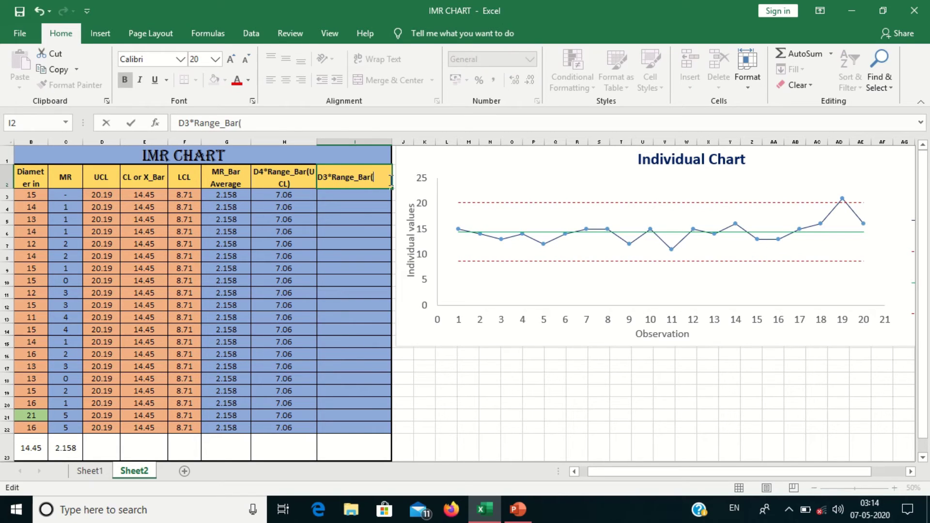
text(LCL))
click(437, 362)
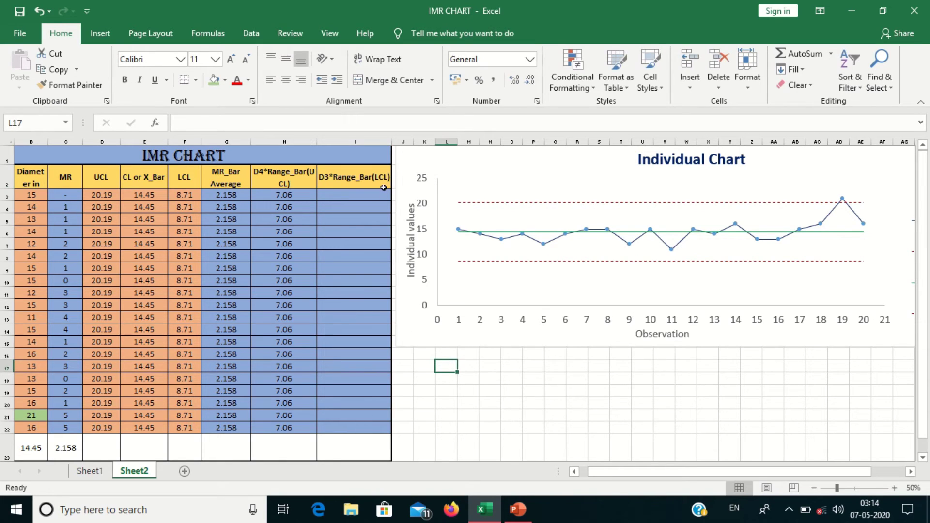
drag(392, 143, 416, 145)
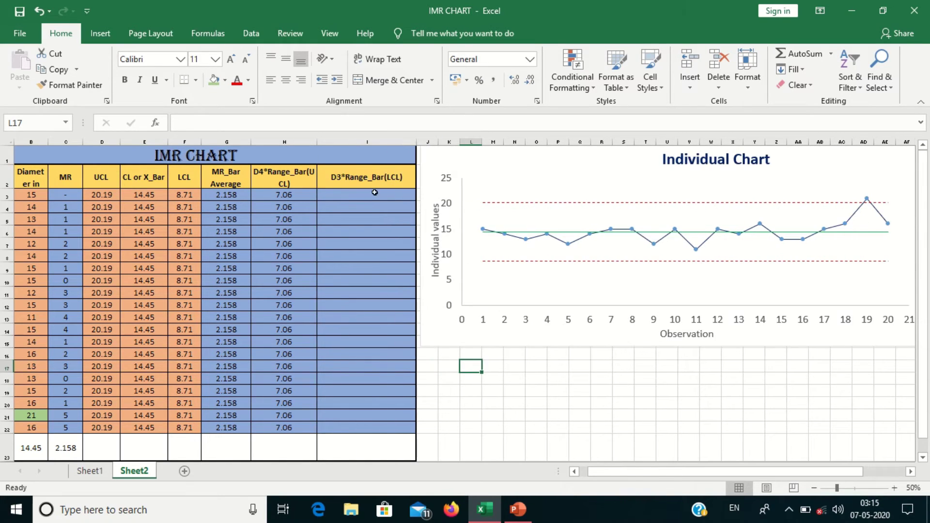
- Enter 0*2.158 in the first cell of the D3*Range_Bar(LCL) column
click(368, 199)
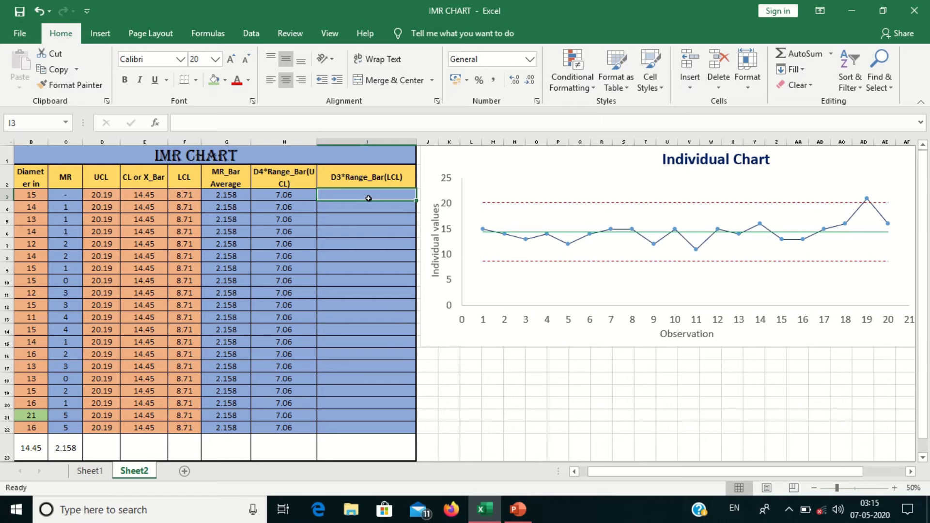
text(0)
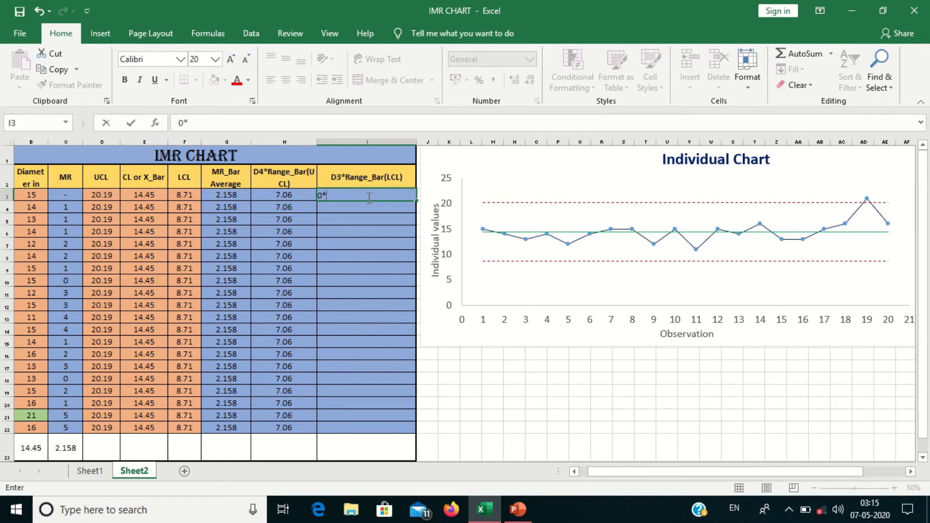
text(*2.158)
key(Return)
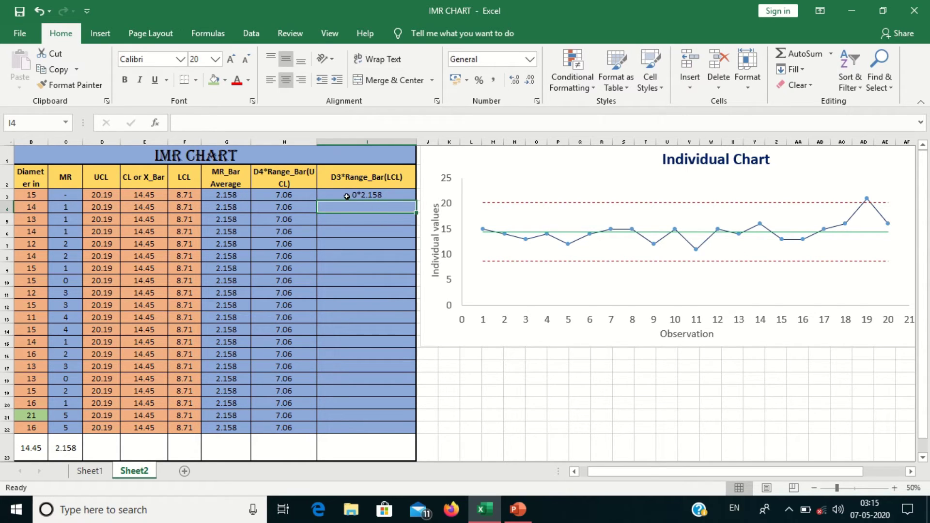
- Replace the first D3*Range_Bar(LCL) entry with the formula =0*2.158
double_click(373, 195)
key(BackSpace)
text(=)
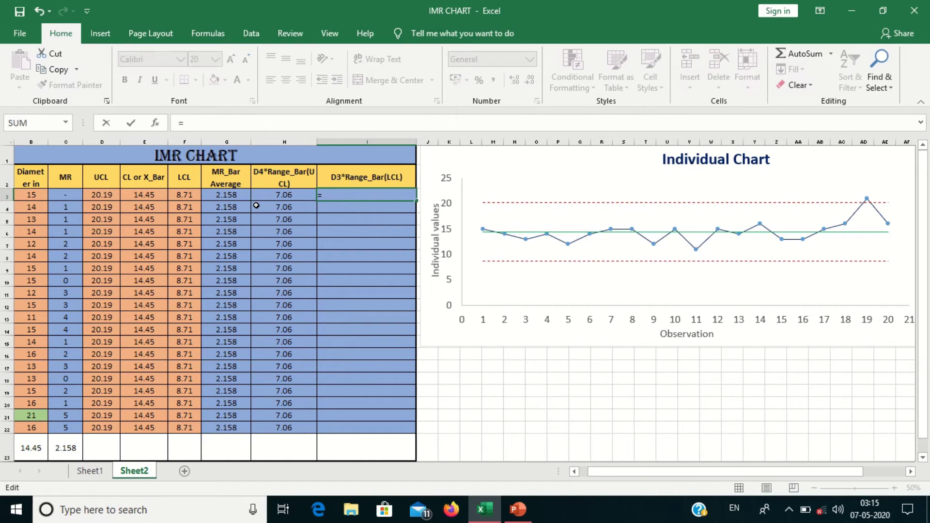
text(0*2.158)
key(Return)
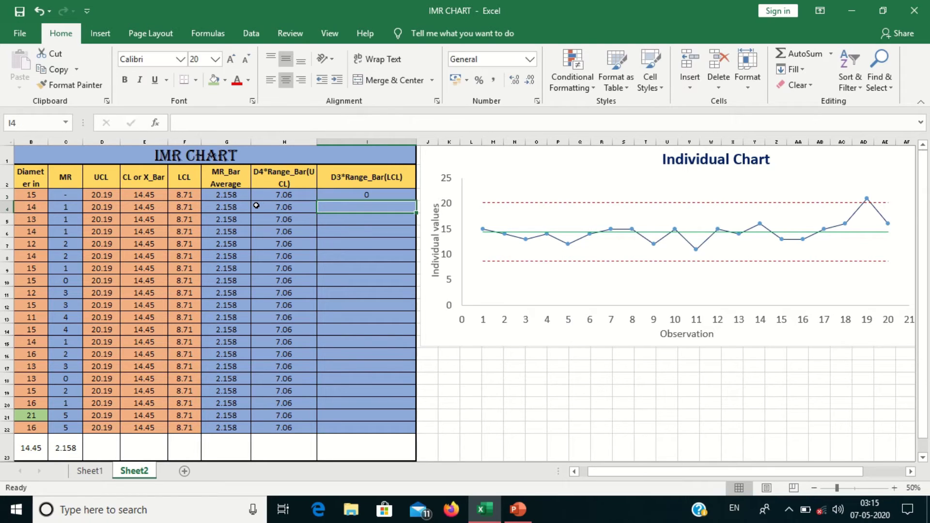
- Fill the D3*Range_Bar(LCL) formula down to part 20 and narrow that column so its header wraps onto two lines
click(362, 198)
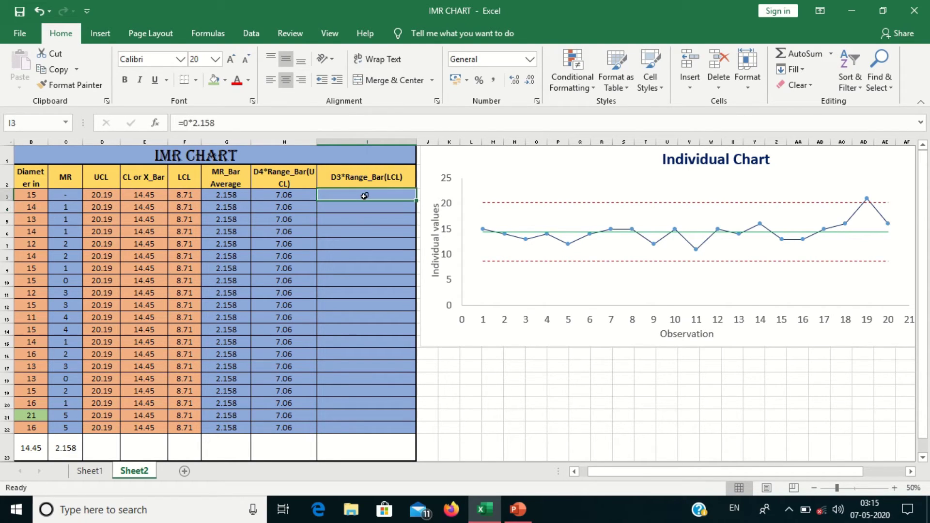
drag(416, 200, 406, 438)
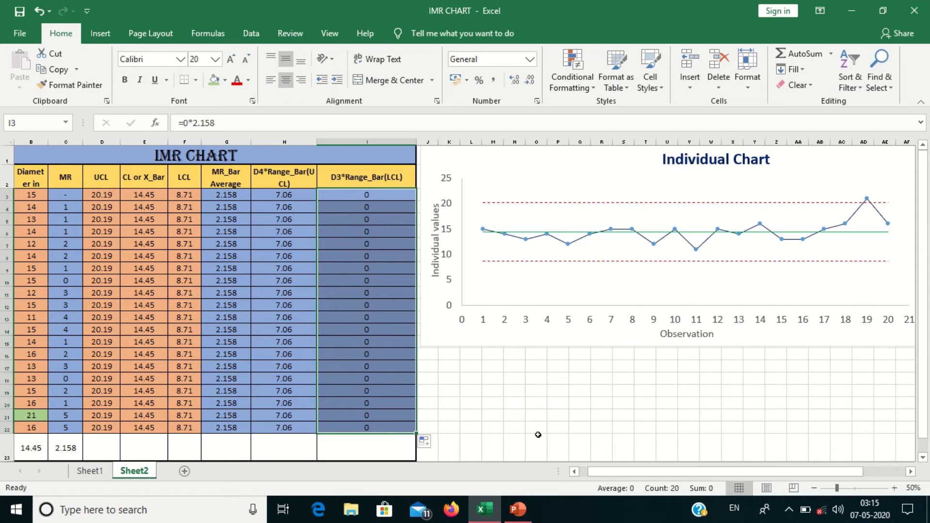
click(536, 416)
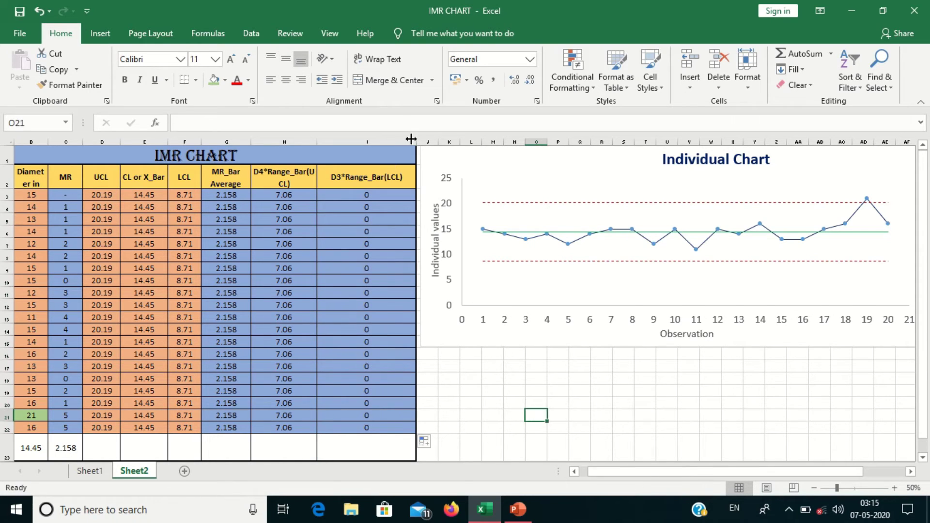
drag(413, 141, 382, 148)
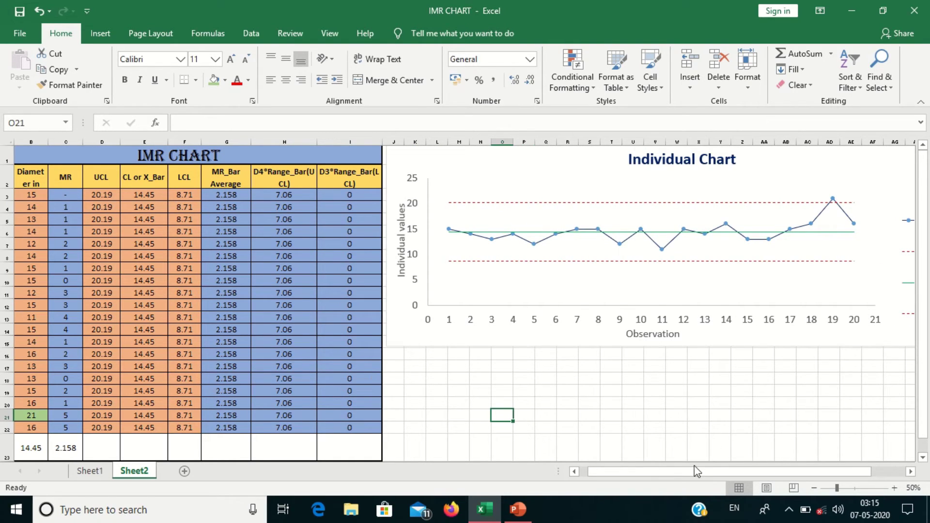
- Insert a scatter chart with straight lines from the Parts, MR, MR_Bar Average, D4*Range_Bar(UCL) and D3*Range_Bar(LCL) columns
drag(690, 472, 661, 475)
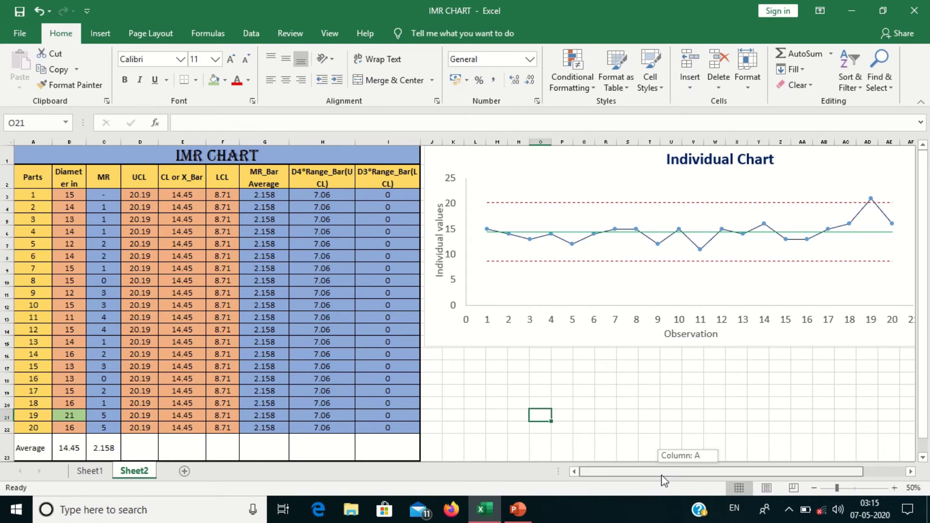
drag(33, 177, 33, 429)
drag(111, 170, 118, 429)
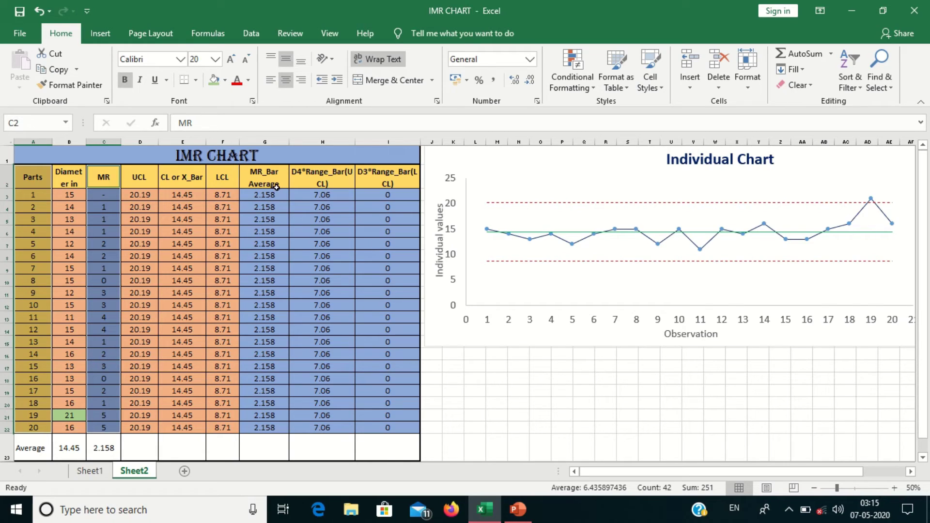
drag(276, 186, 402, 427)
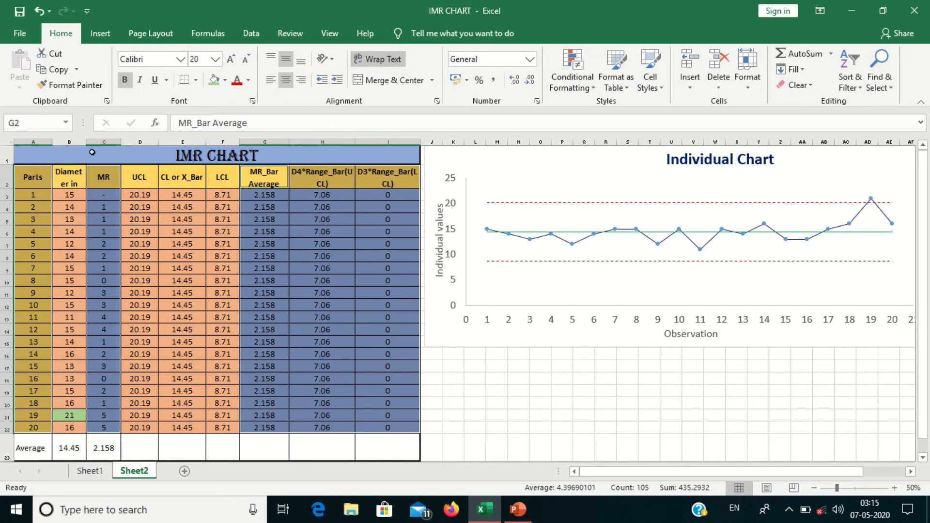
click(99, 33)
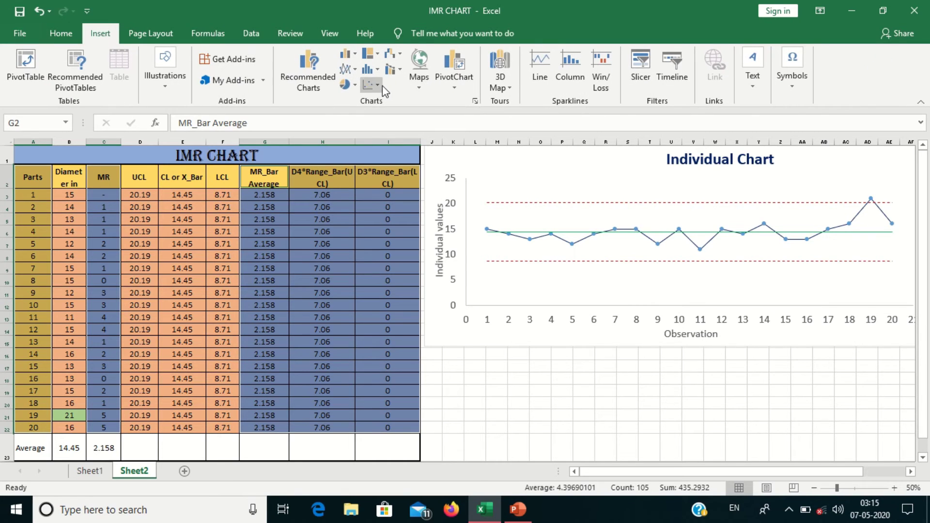
click(382, 85)
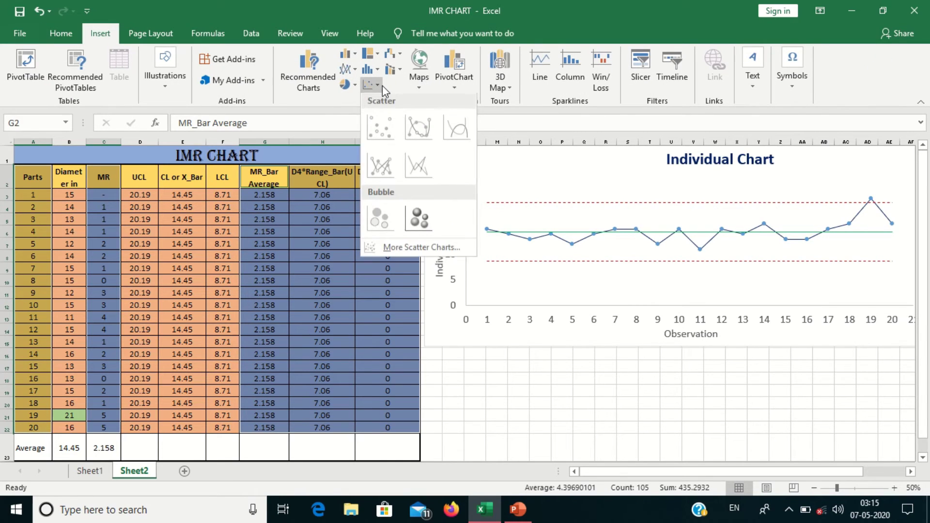
click(420, 170)
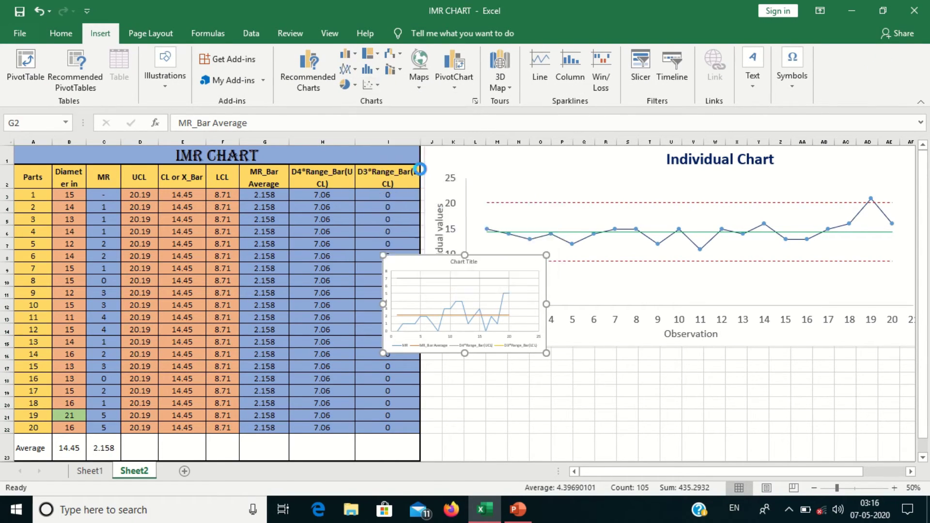
- Place the new moving range chart directly below the Individual Chart, widen it to match, and increase its height
click(910, 472)
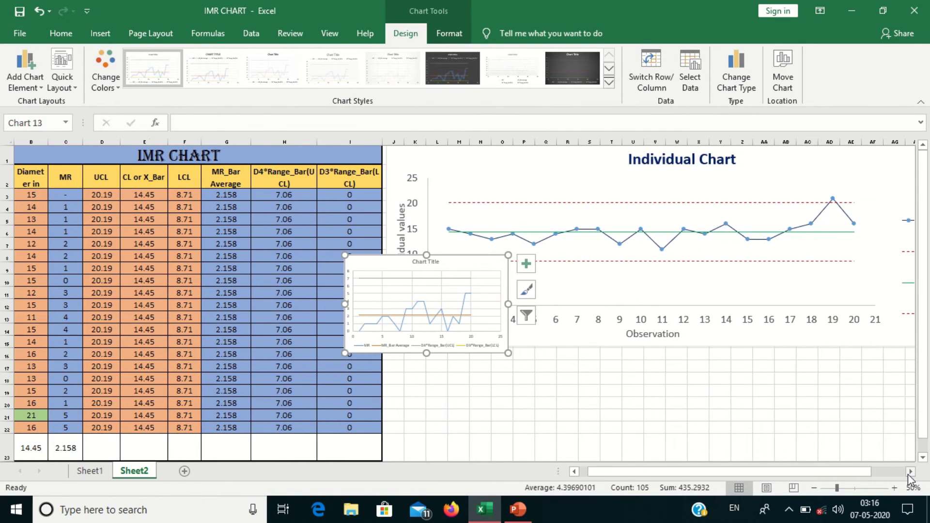
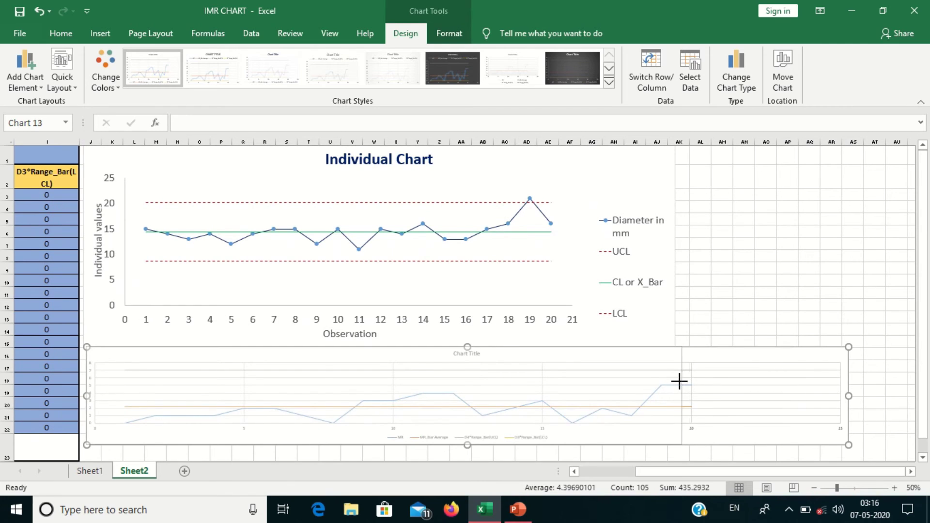
drag(924, 286, 923, 291)
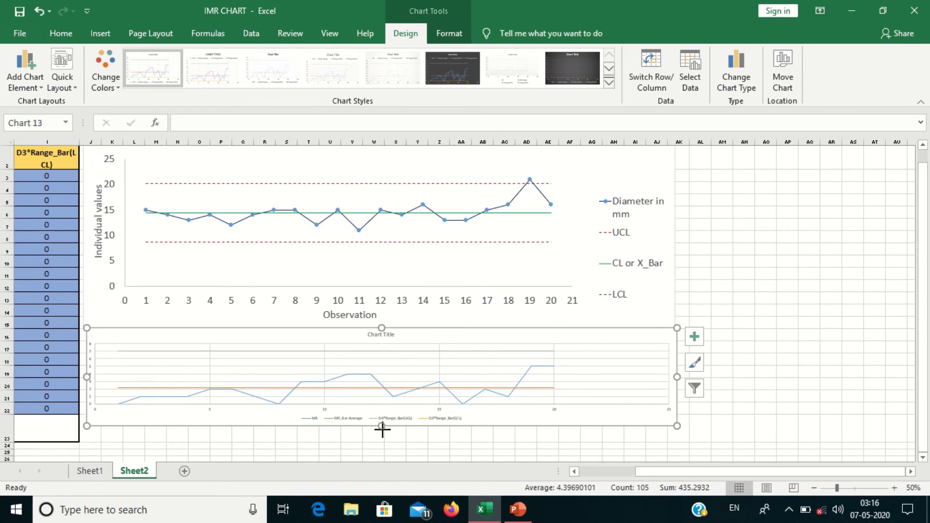
drag(382, 430, 373, 468)
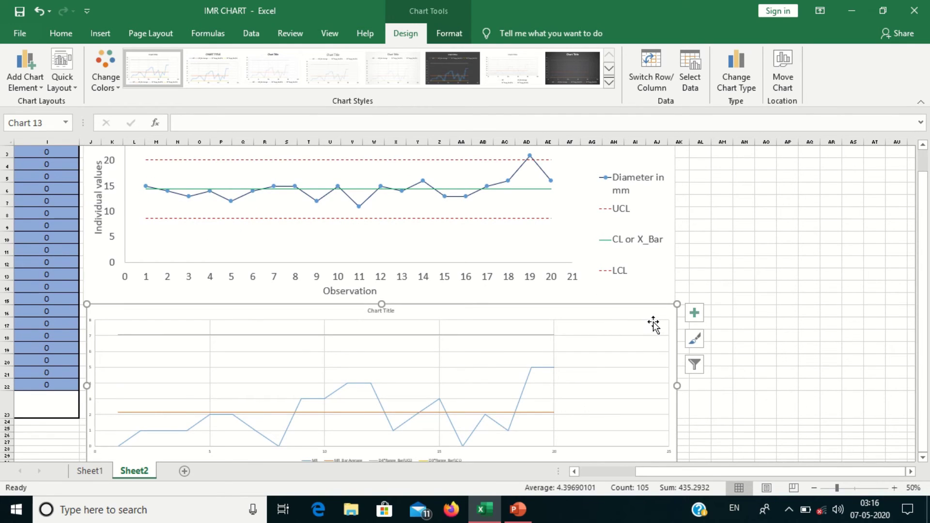
- Apply the quick layout with a chart title, both axis titles and a legend beside the plot to the moving range chart
drag(653, 313, 222, 133)
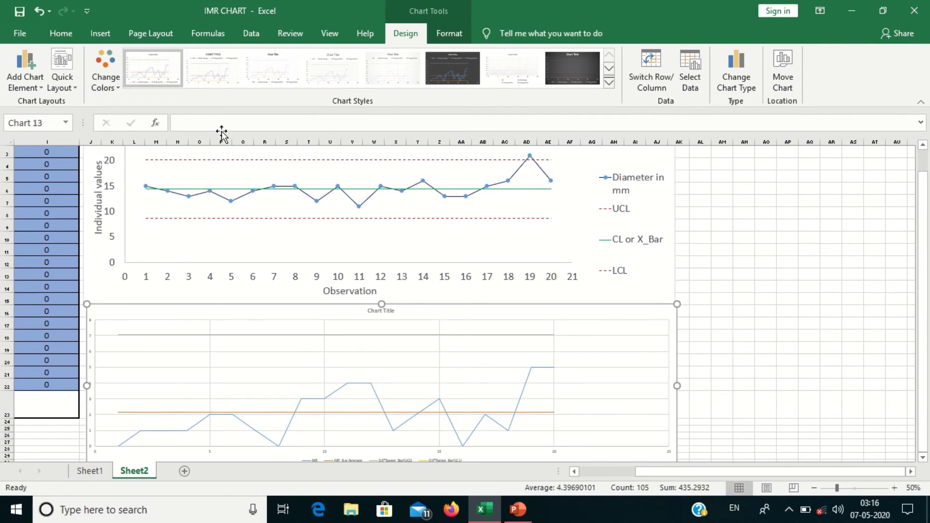
click(73, 88)
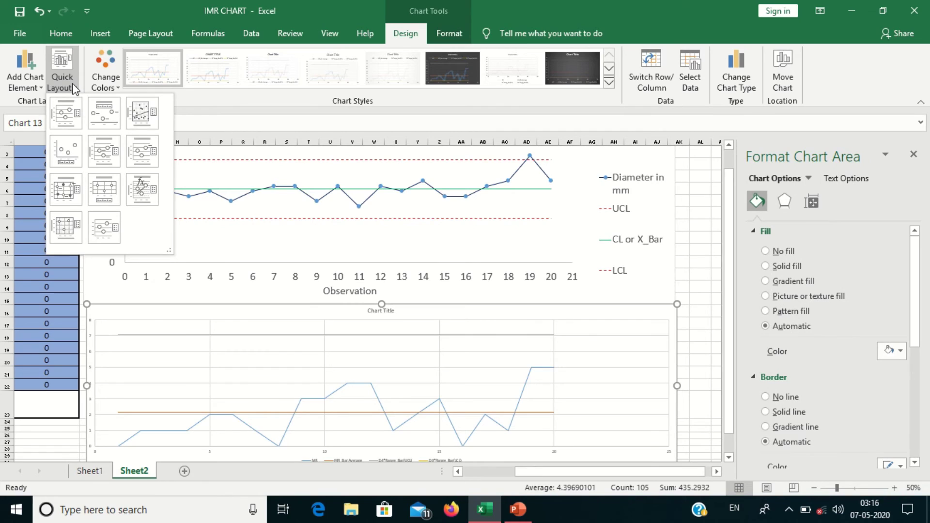
click(71, 149)
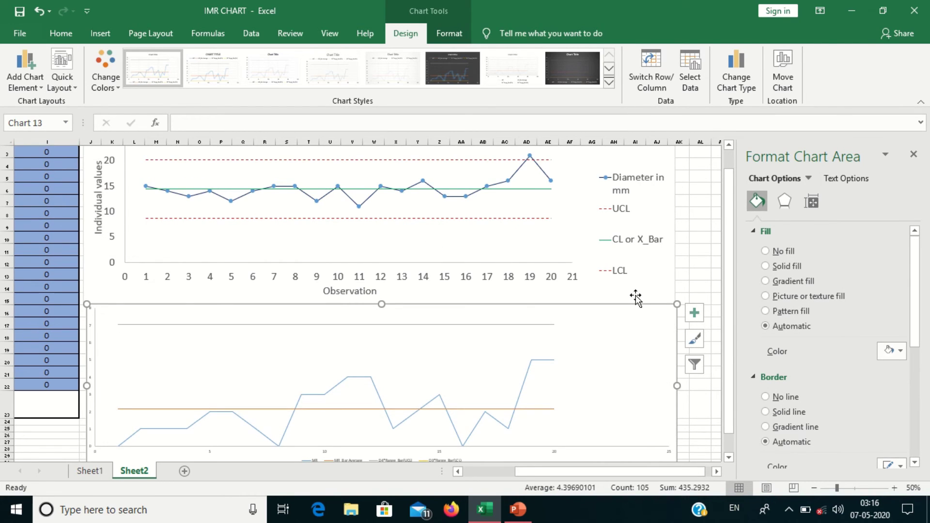
click(70, 83)
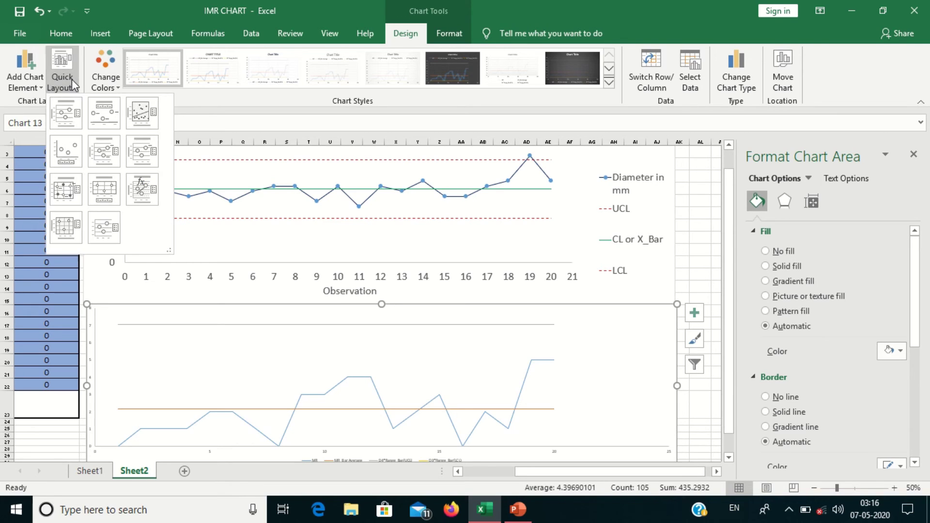
click(70, 121)
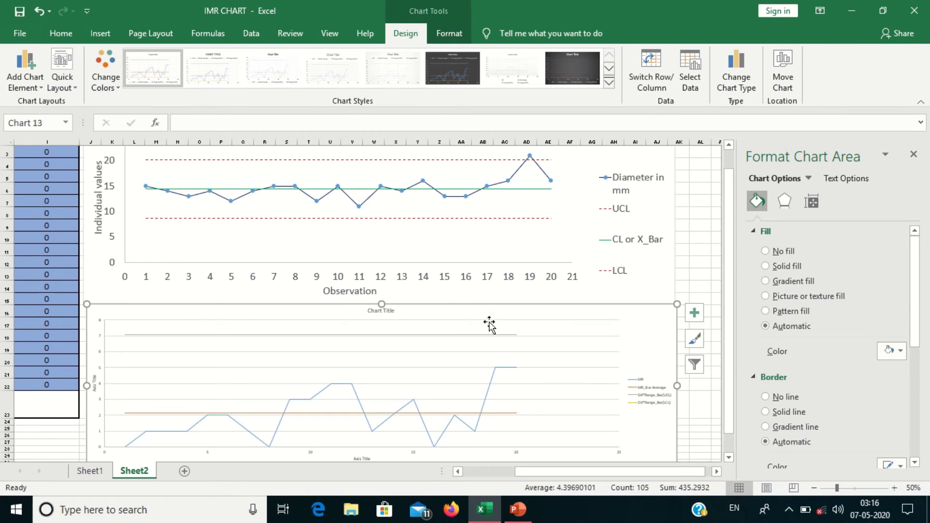
- Replace the placeholder title of the lower chart with Range Chart
click(381, 311)
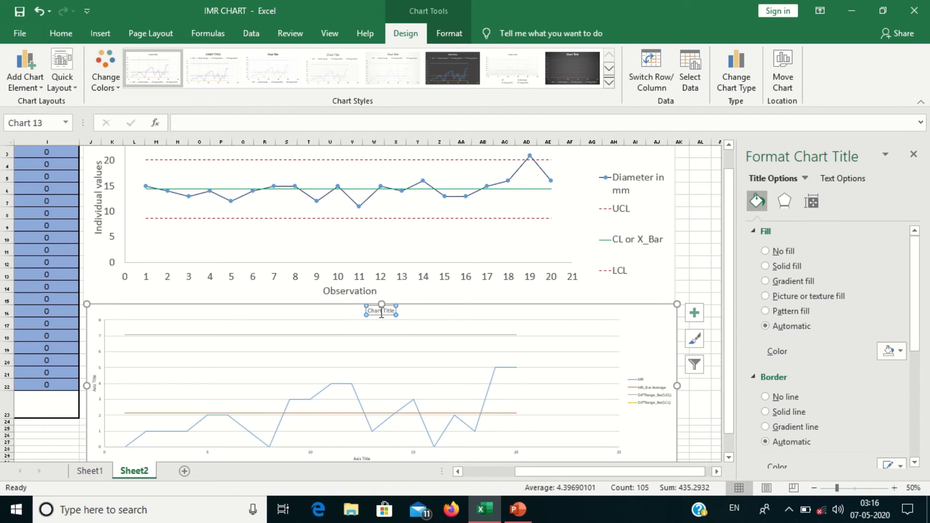
key(ctrl+s)
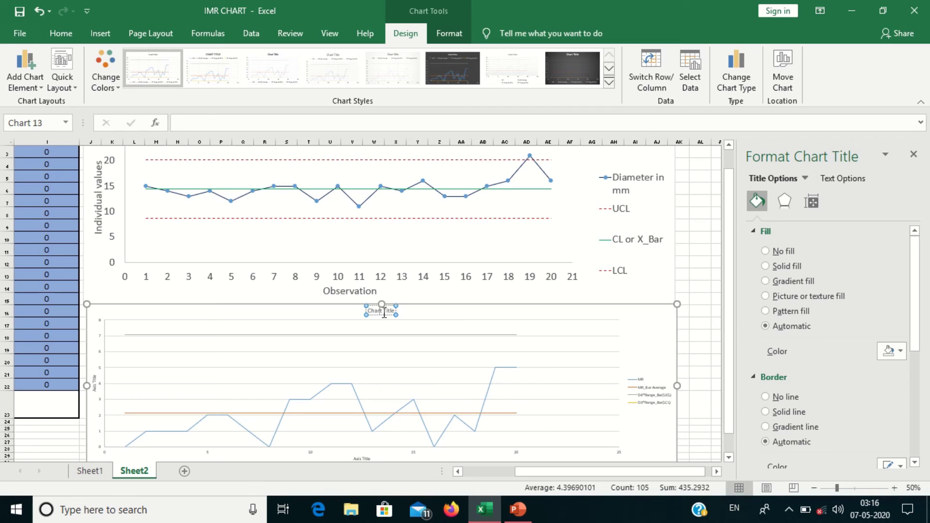
triple_click(384, 314)
text(Range Chart)
- Format the Range Chart title with font size 24 and dark blue text
triple_click(382, 313)
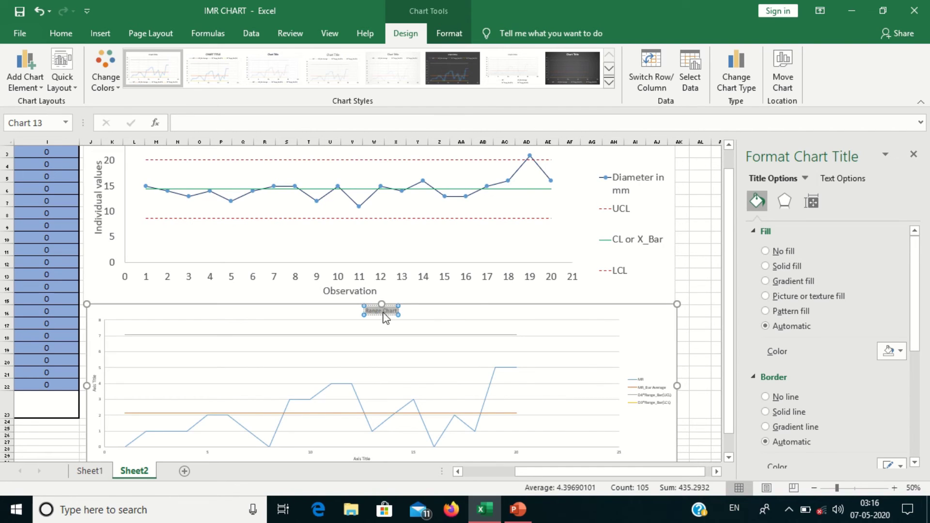
click(59, 43)
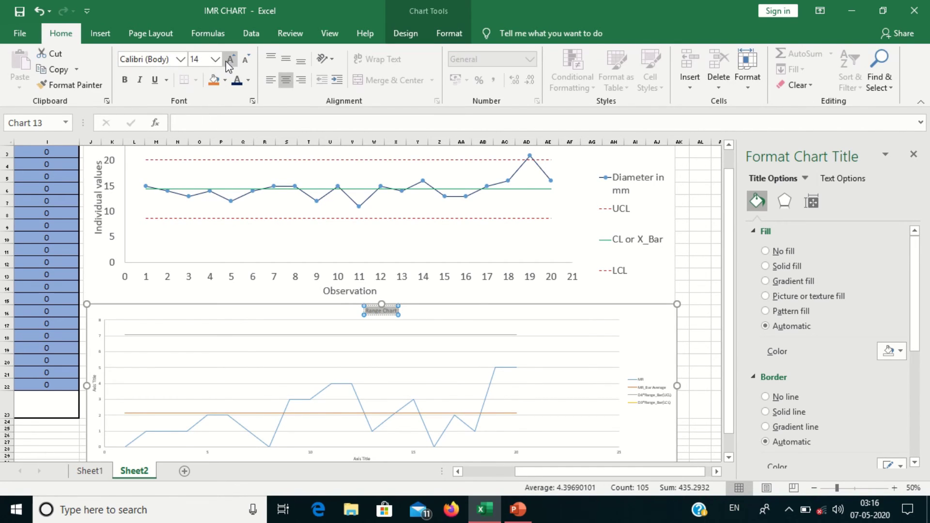
click(200, 58)
text(24)
key(Return)
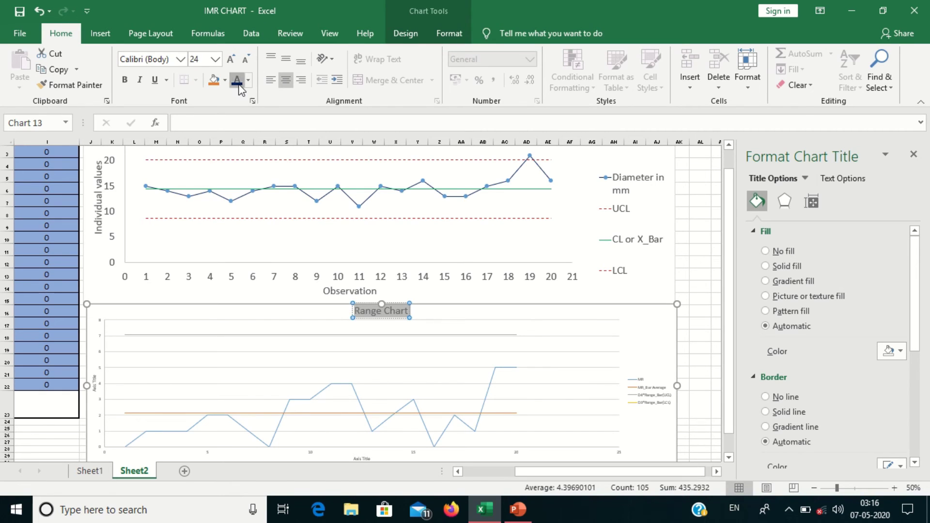
- Remove the horizontal major gridlines from the Range Chart
click(183, 359)
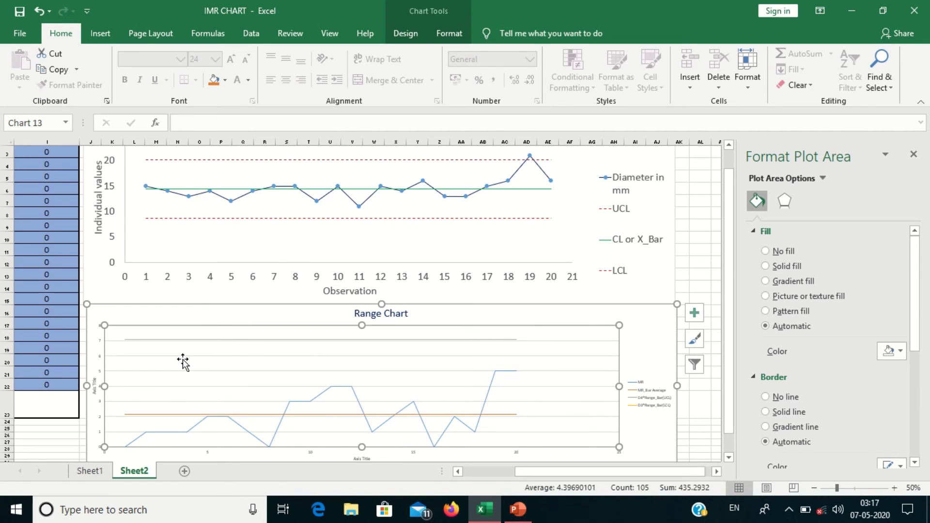
click(269, 357)
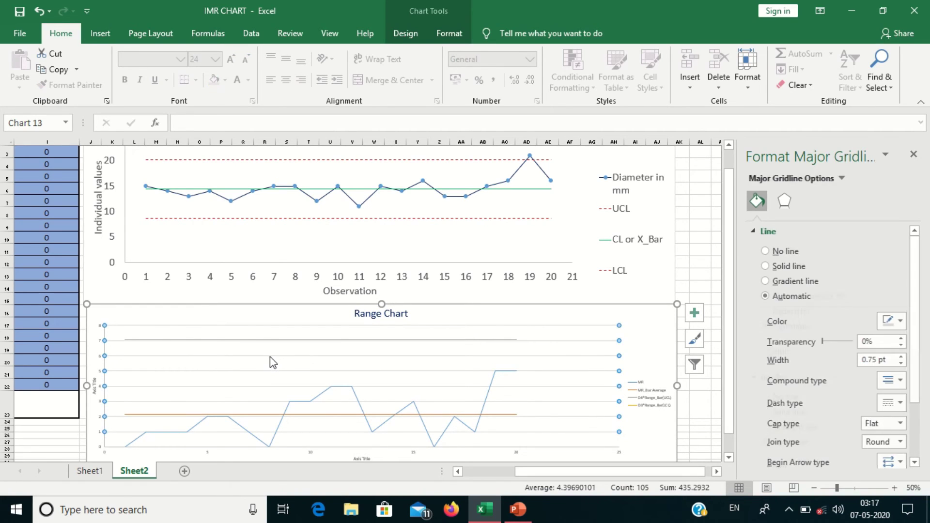
key(Escape)
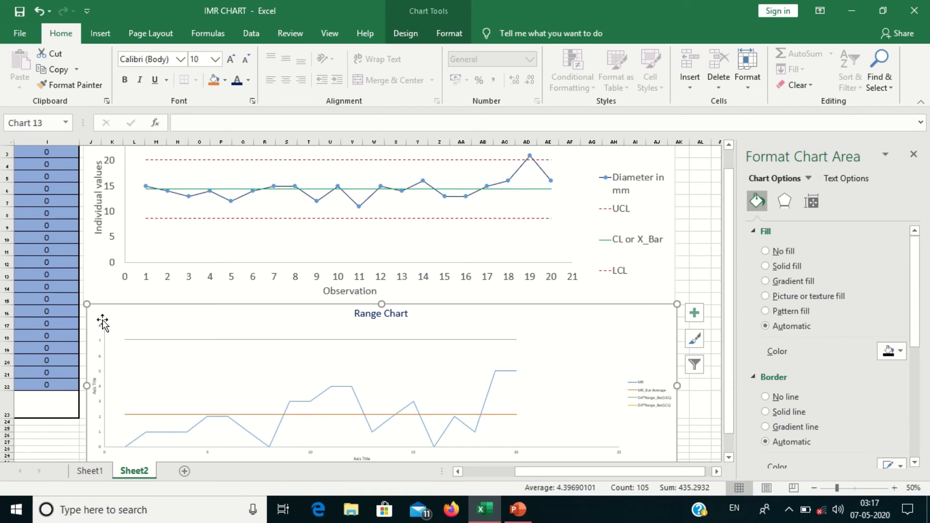
- Set the Range Chart's vertical axis labels to font size 24 and close the formatting pane
click(102, 328)
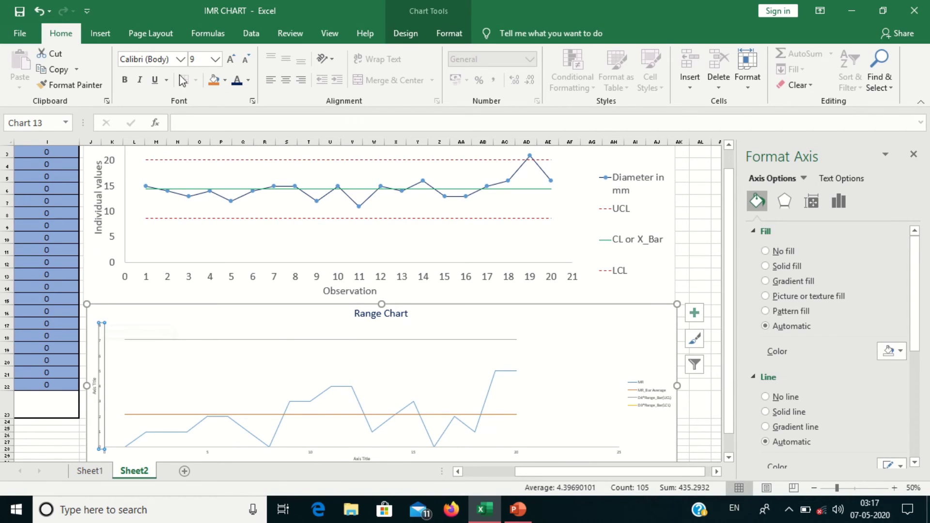
click(201, 63)
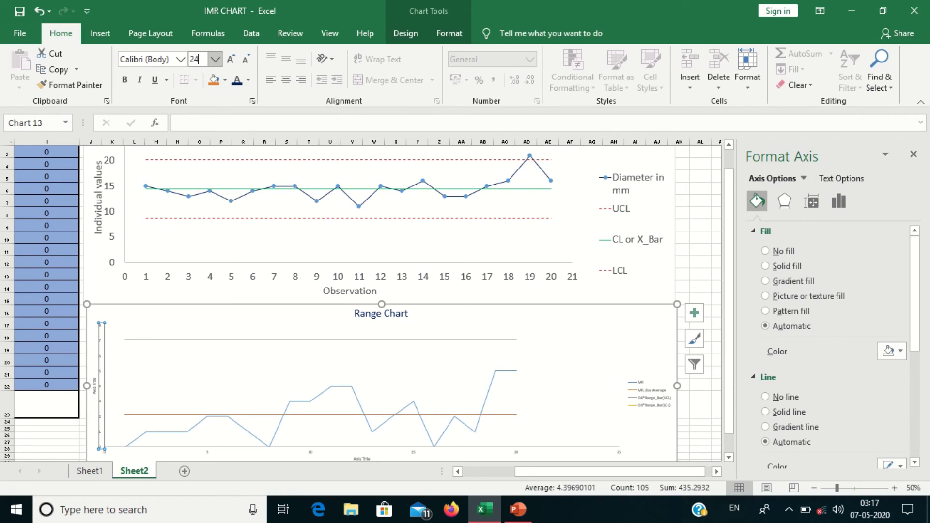
key(Return)
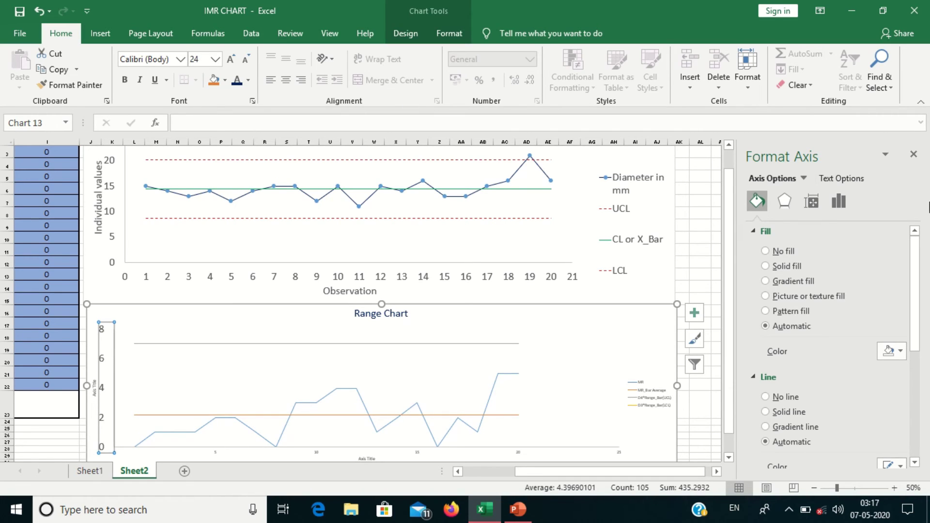
click(913, 154)
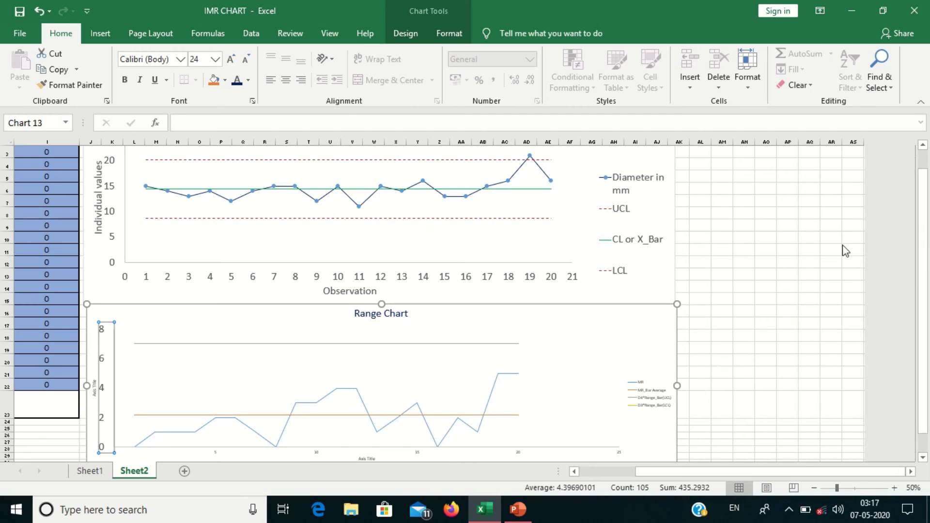
- Set the Range Chart's horizontal axis labels to font size 24
drag(924, 241, 923, 259)
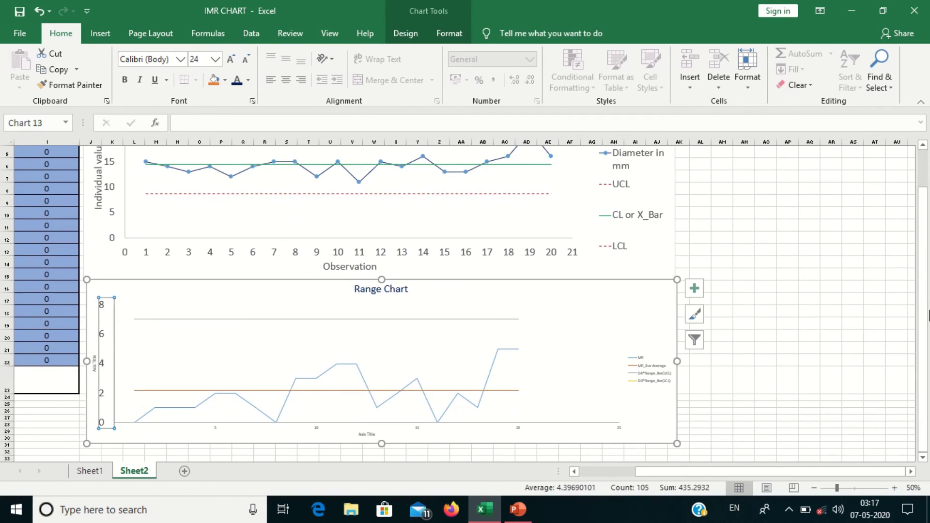
click(318, 430)
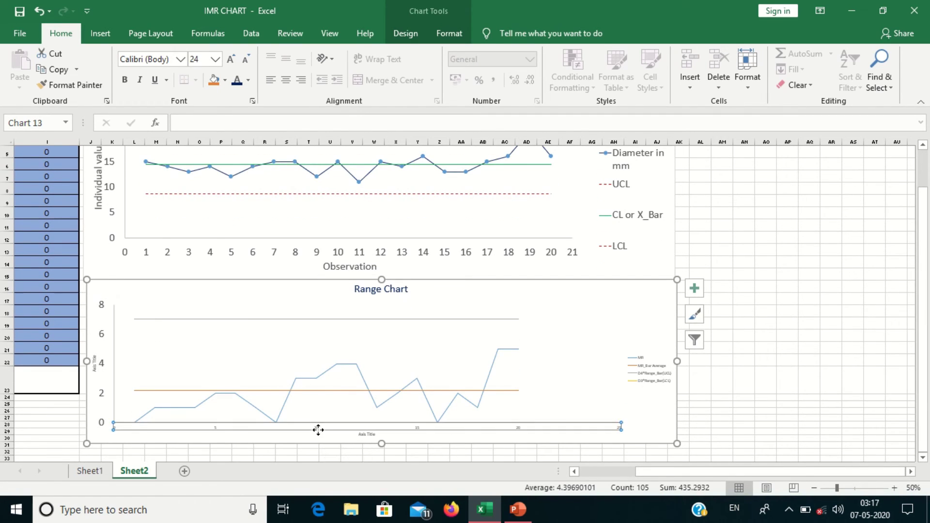
click(201, 60)
text(24)
key(Return)
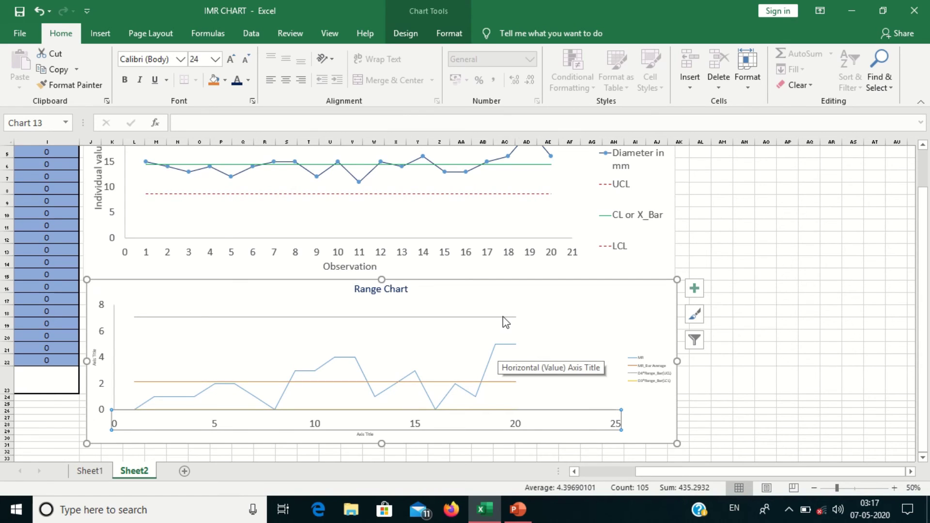
- Format the upper control limit line of the Range Chart as a dashed red line
click(544, 297)
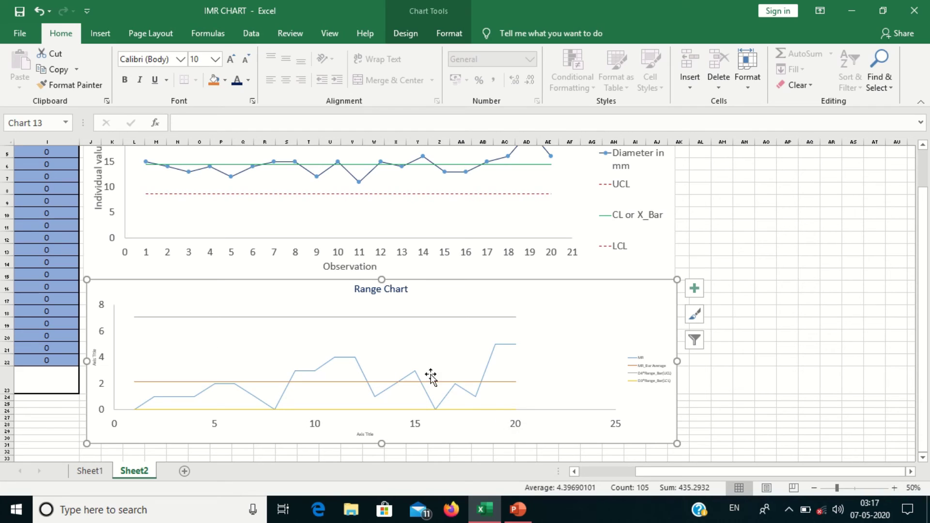
click(482, 320)
click(487, 318)
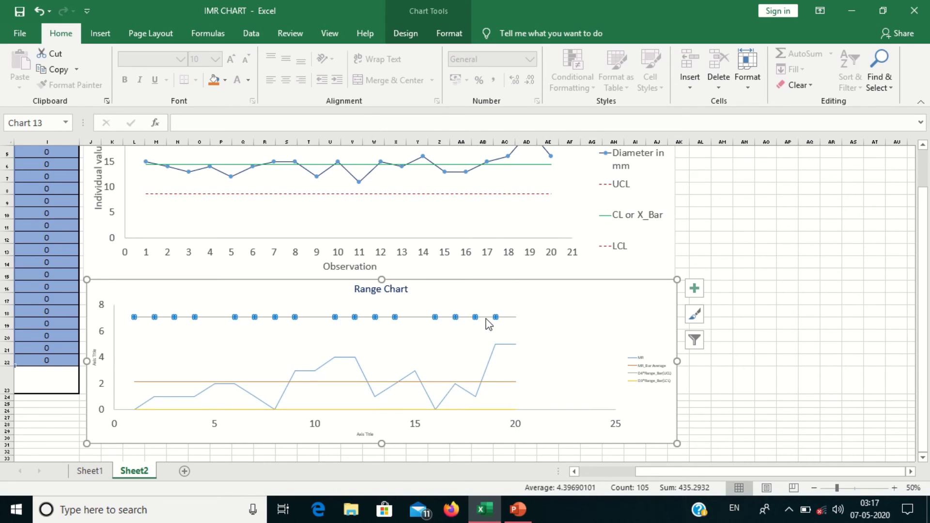
double_click(594, 300)
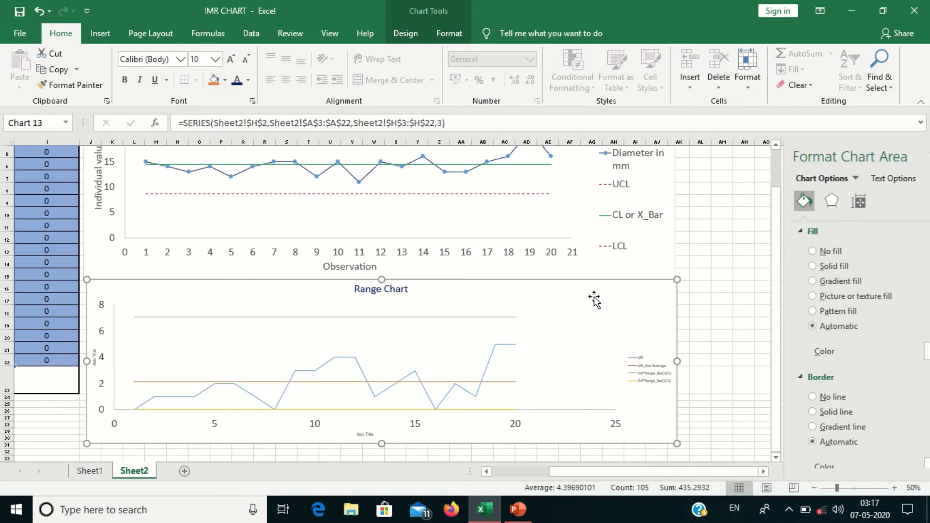
click(480, 318)
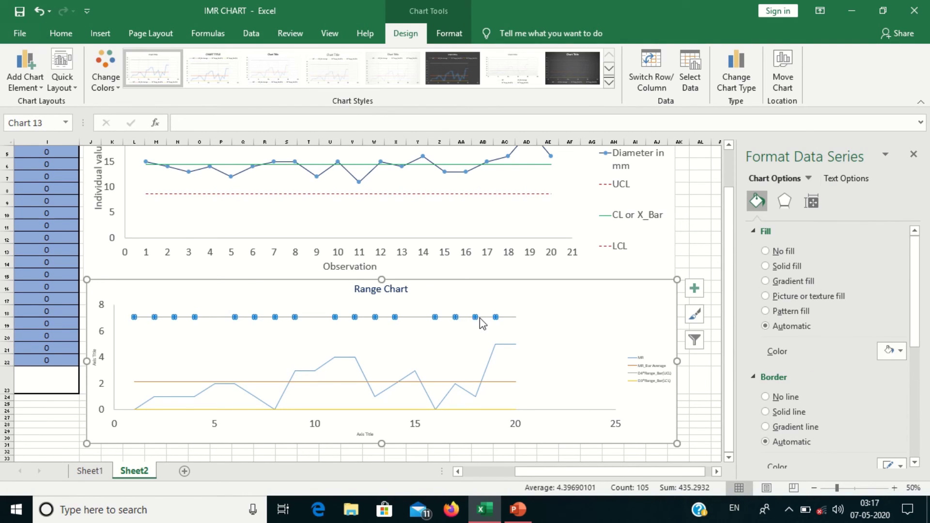
click(774, 287)
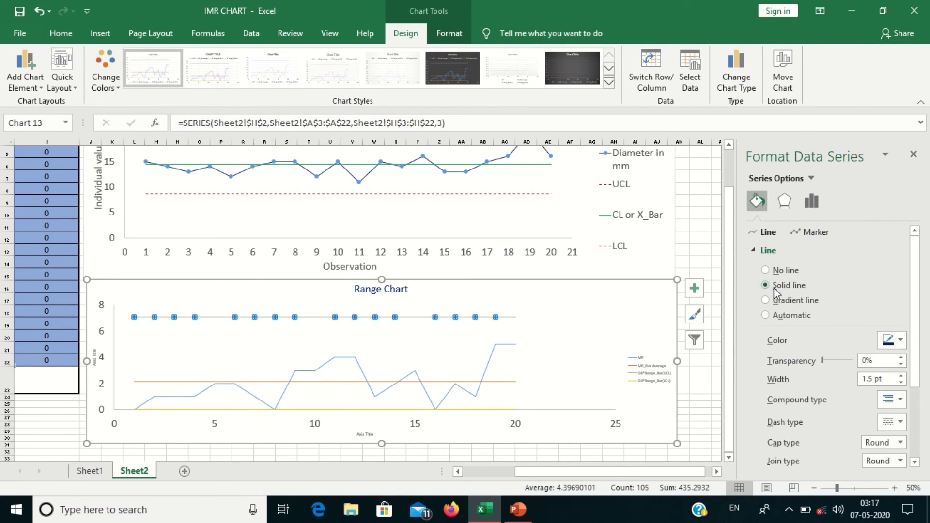
click(900, 421)
click(892, 362)
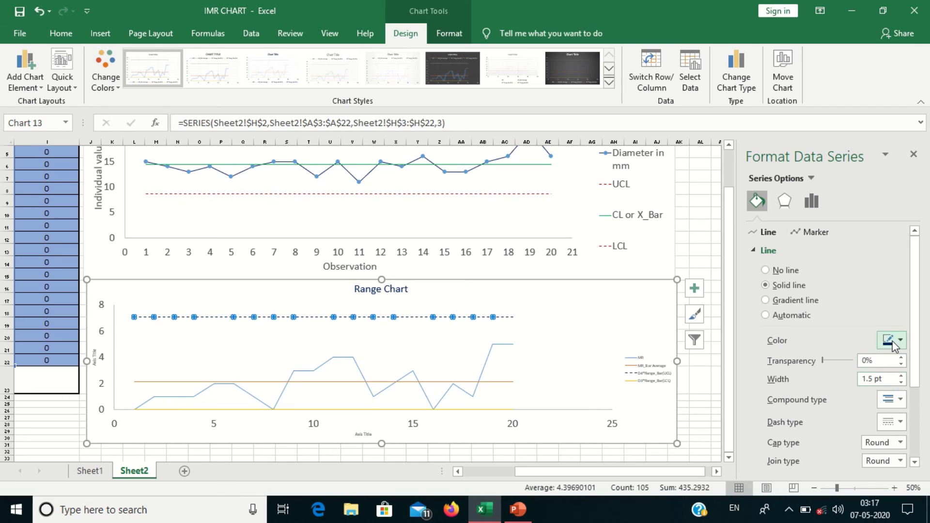
click(892, 341)
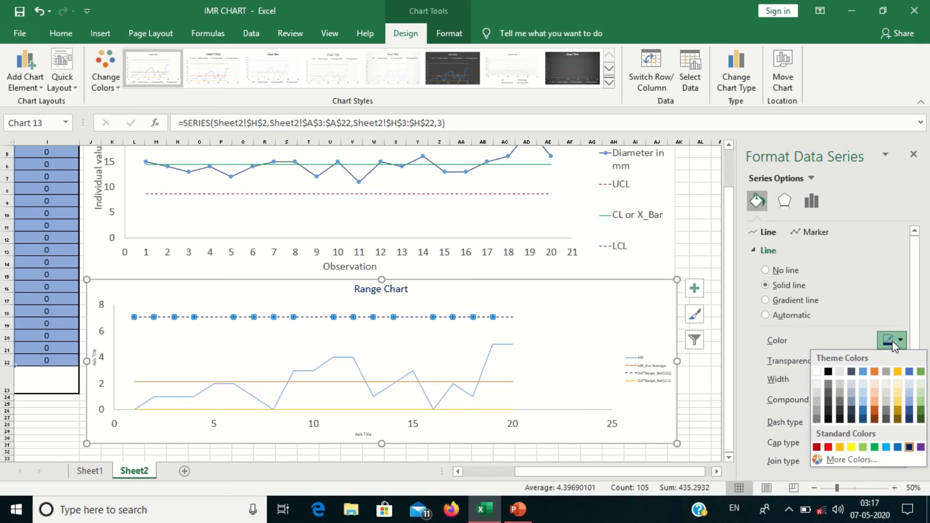
click(828, 447)
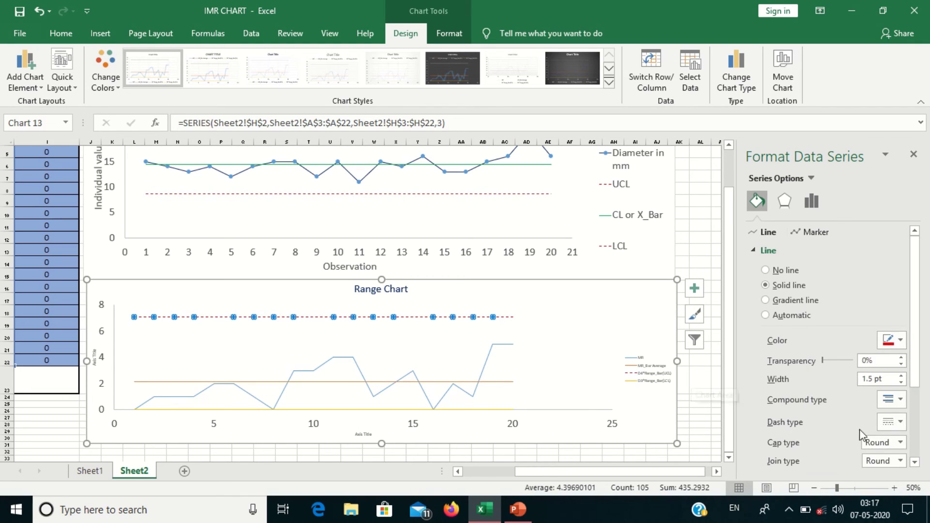
- Format the D3*Range_Bar(LCL) line at the base of the Range Chart as a dashed solid-type line in red
click(468, 417)
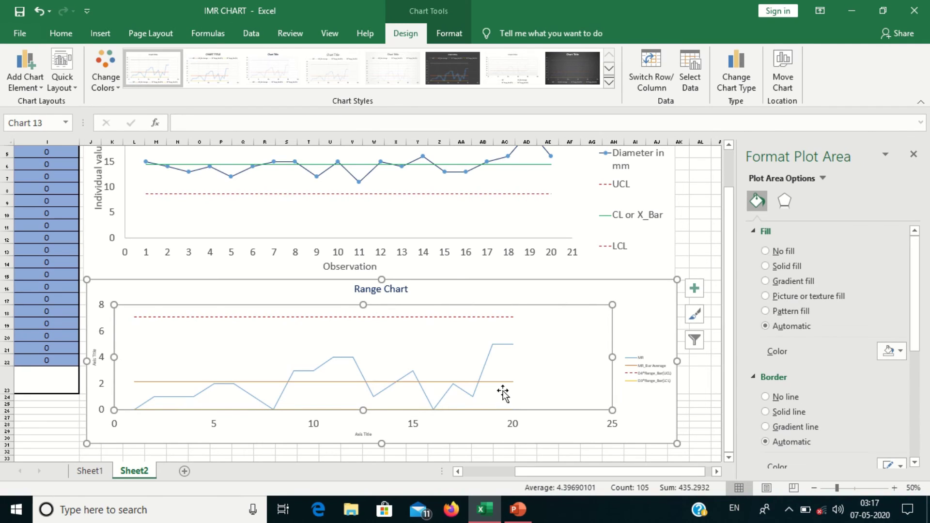
click(478, 411)
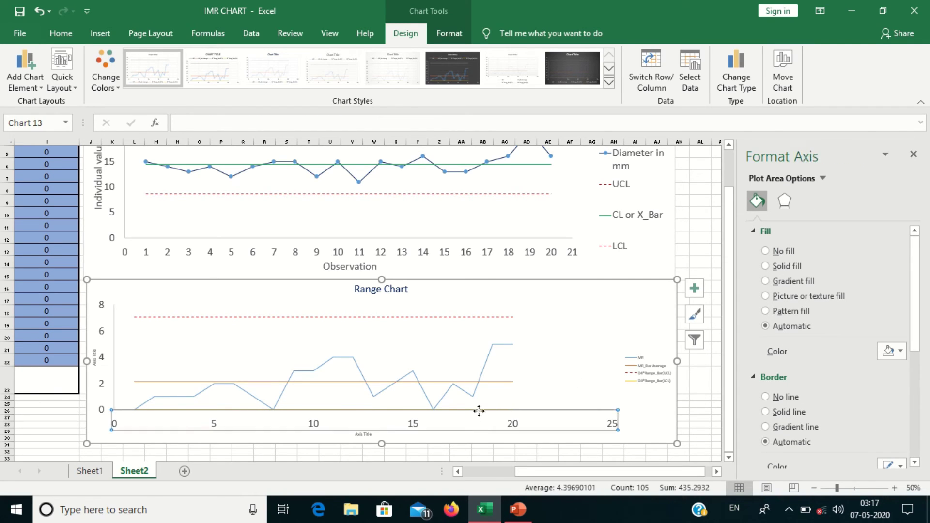
click(485, 395)
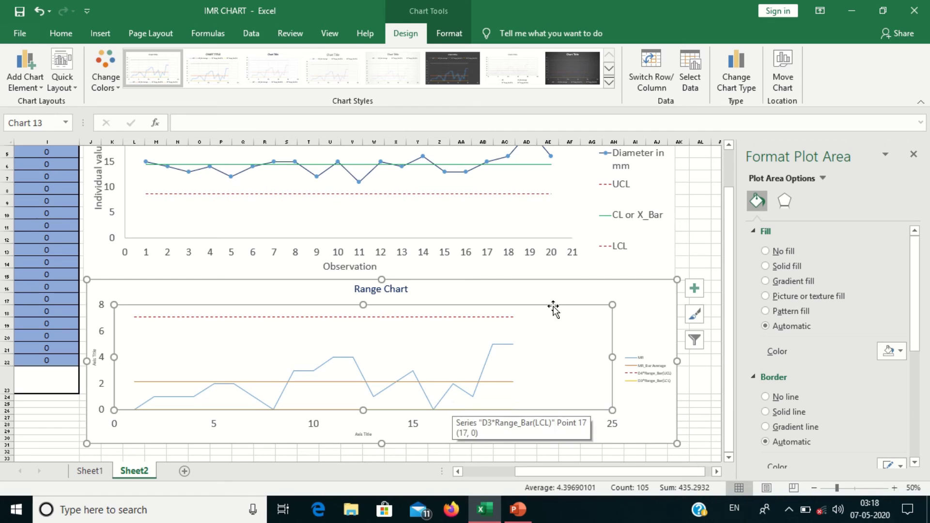
click(420, 413)
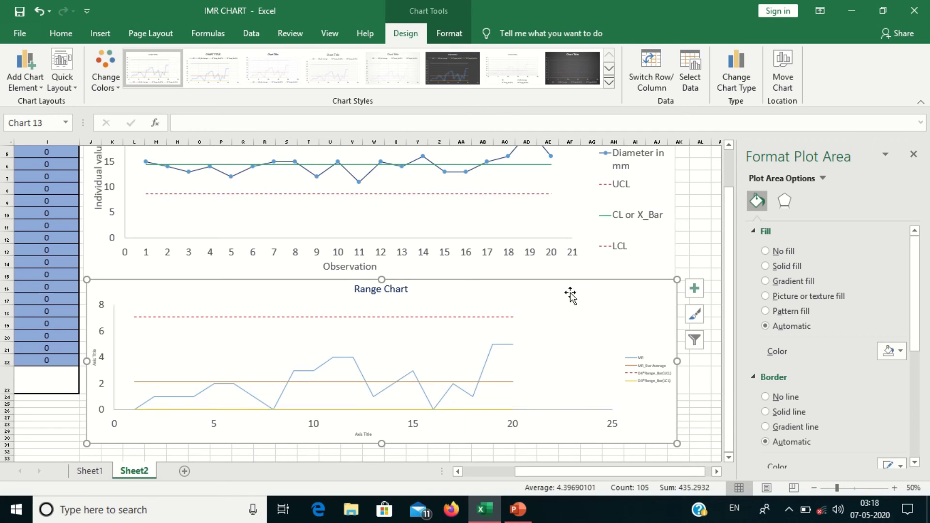
click(418, 410)
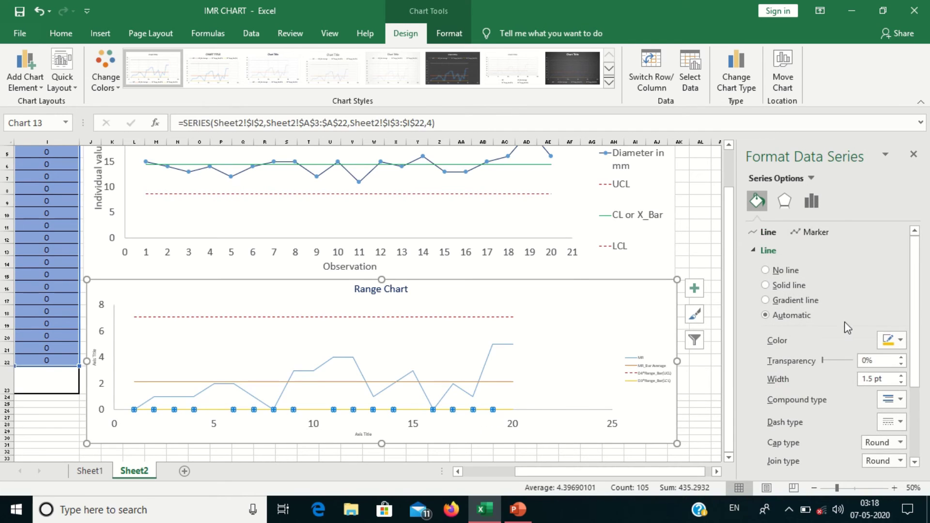
click(787, 285)
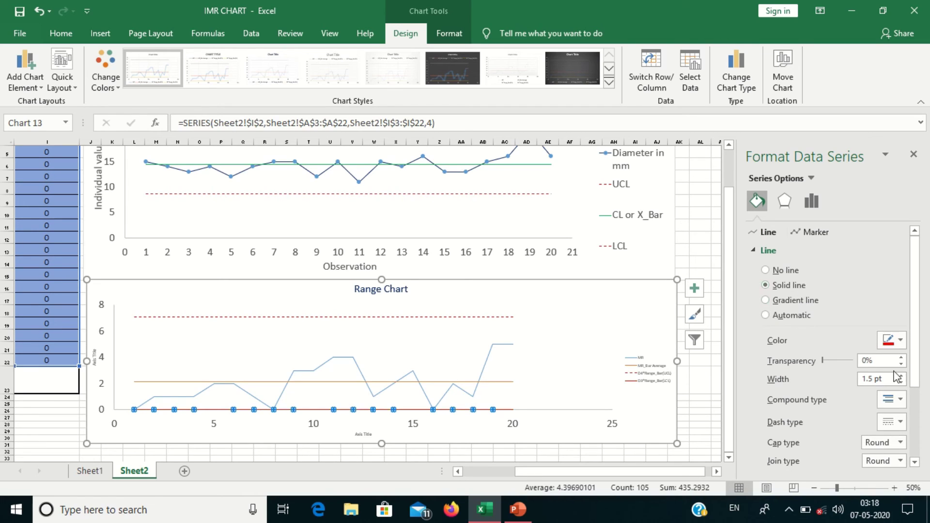
click(894, 346)
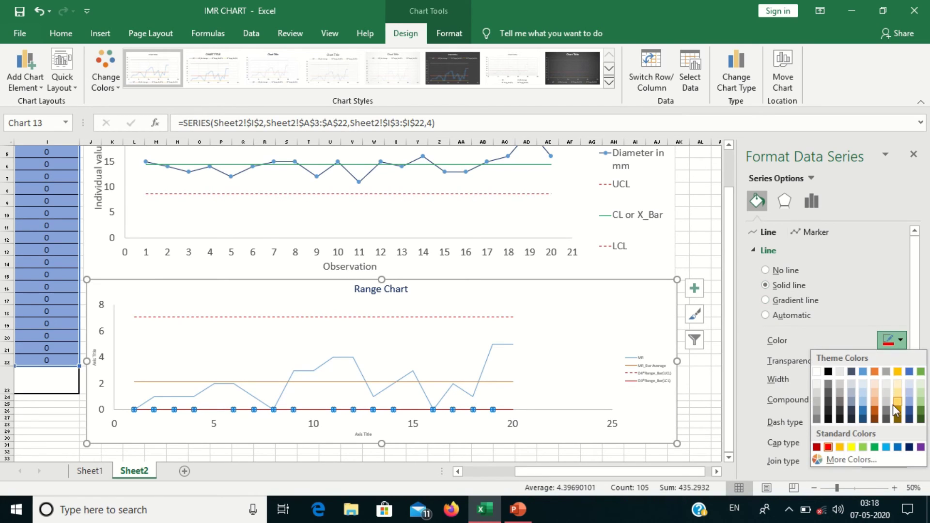
click(827, 447)
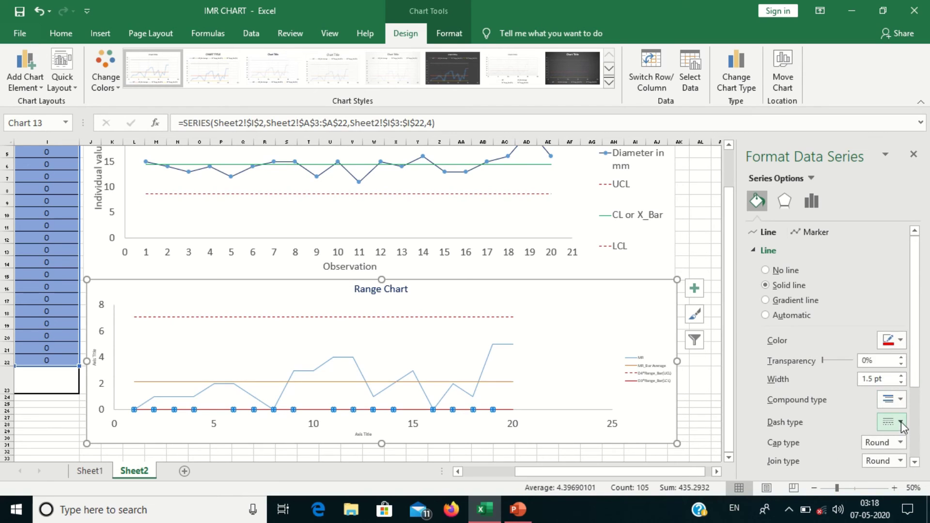
click(900, 421)
click(894, 361)
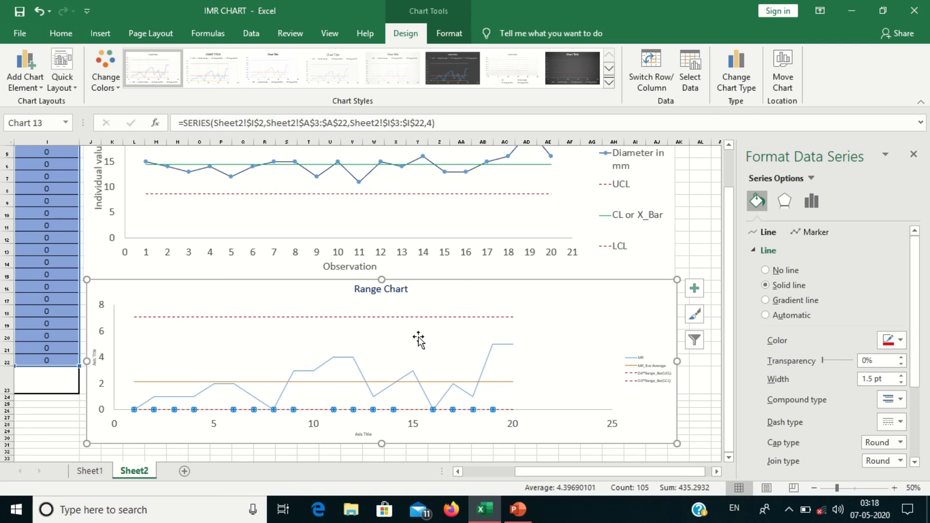
- Recolor the MR_Bar Average line in the Range Chart to standard blue
click(500, 382)
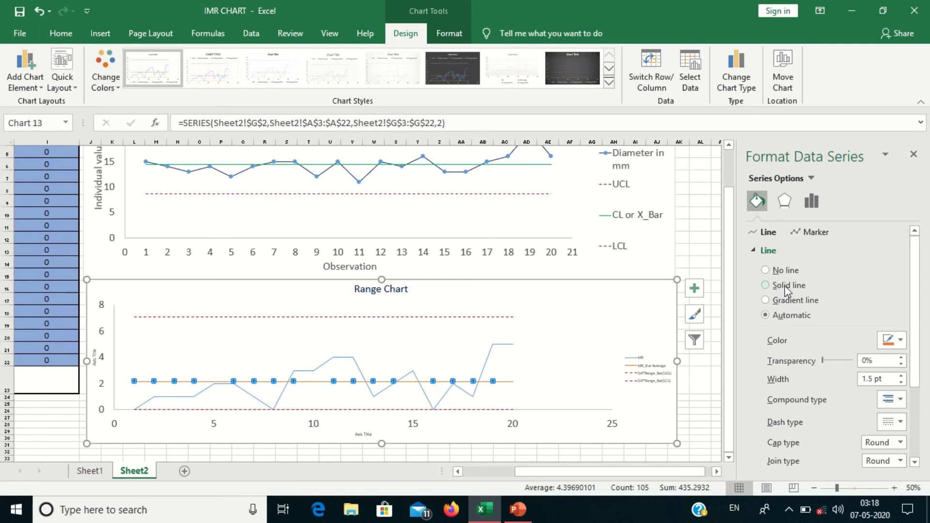
click(901, 341)
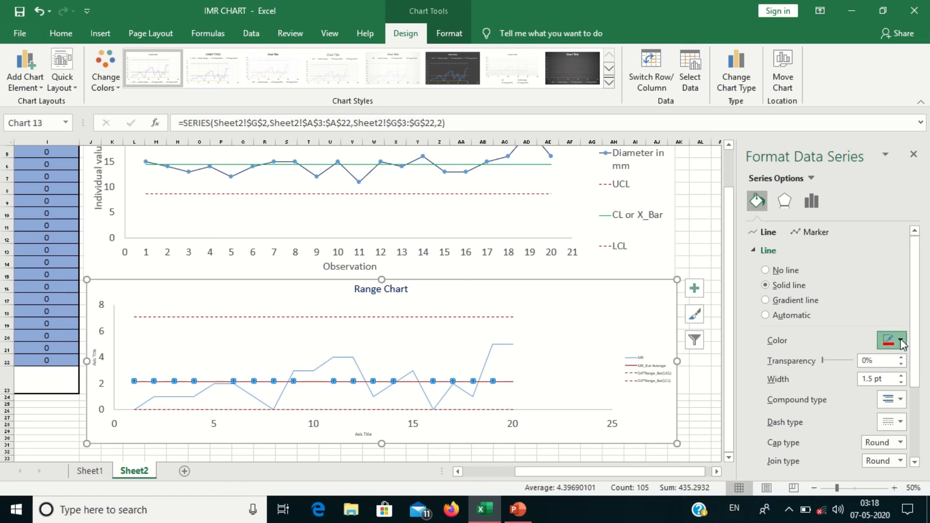
click(898, 450)
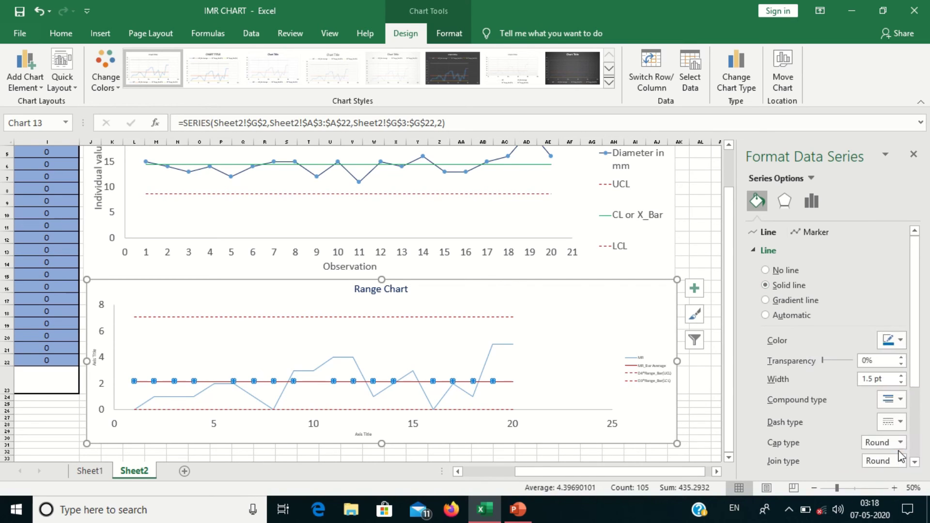
click(591, 371)
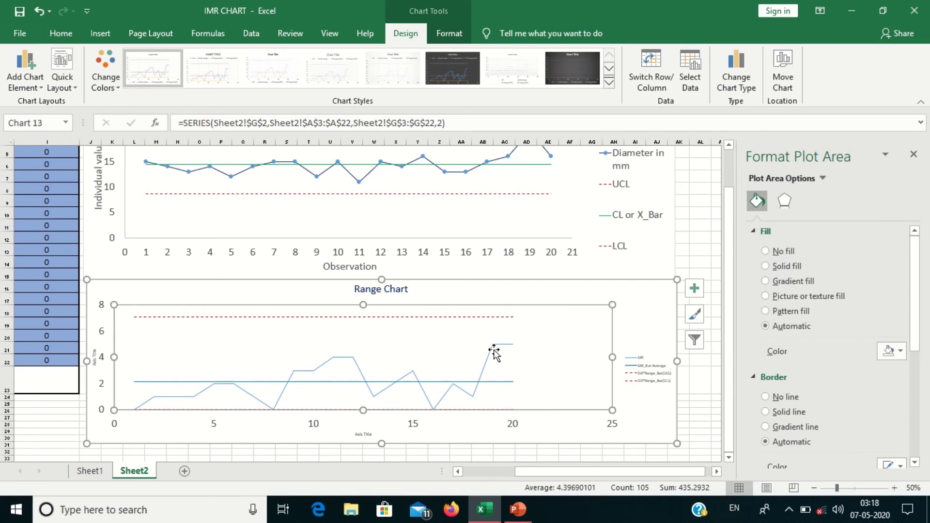
- Set the MR series line in the Range Chart to a solid dark blue line
click(498, 346)
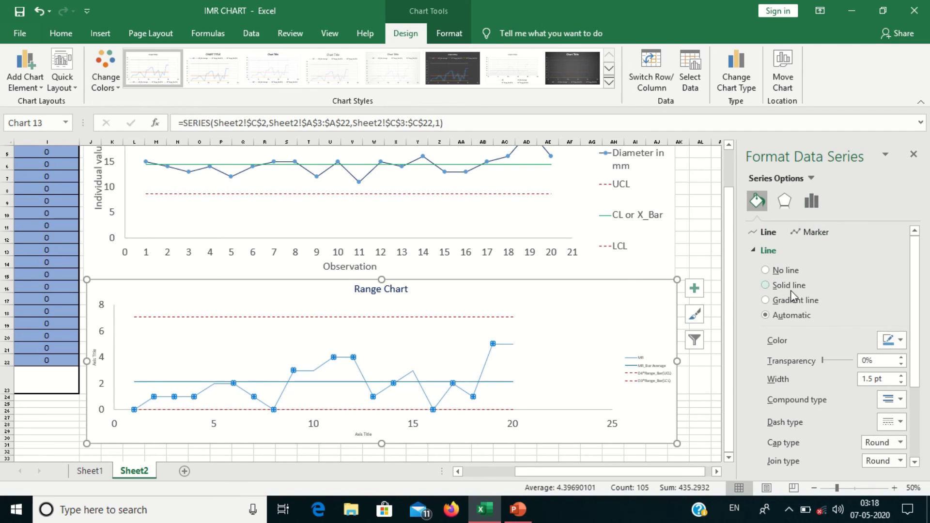
click(791, 288)
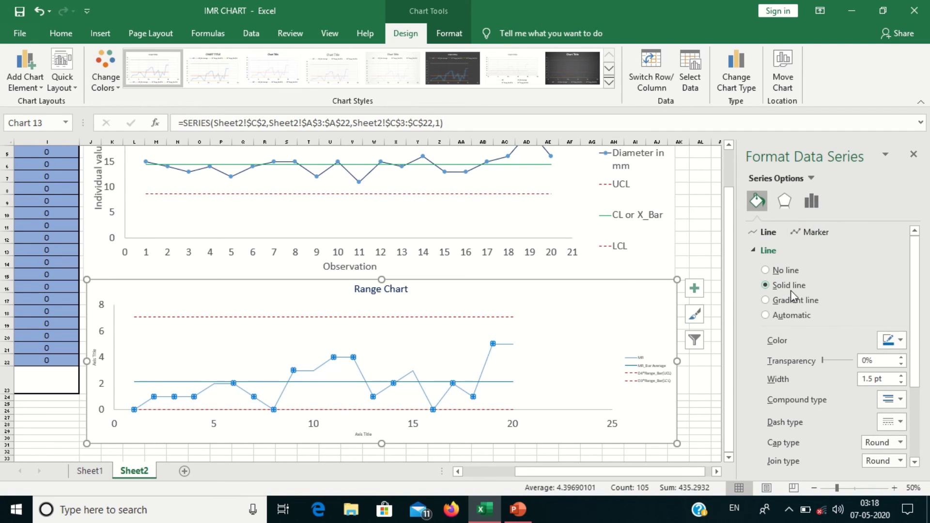
click(901, 340)
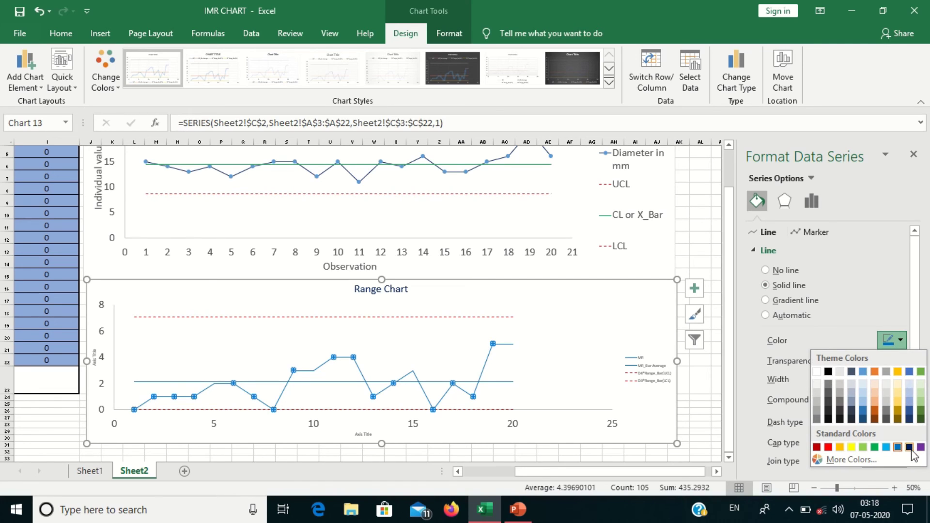
click(910, 448)
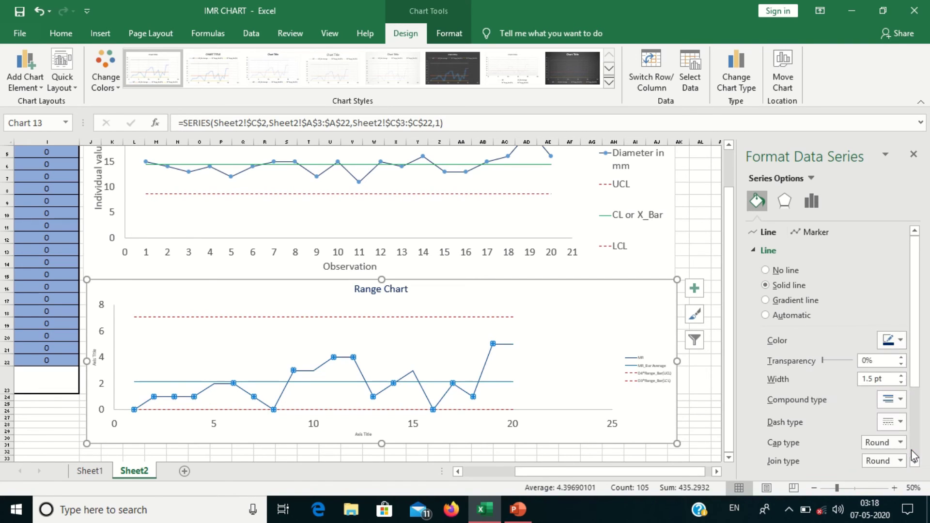
- Add built-in round markers to the MR series in the Range Chart
click(806, 233)
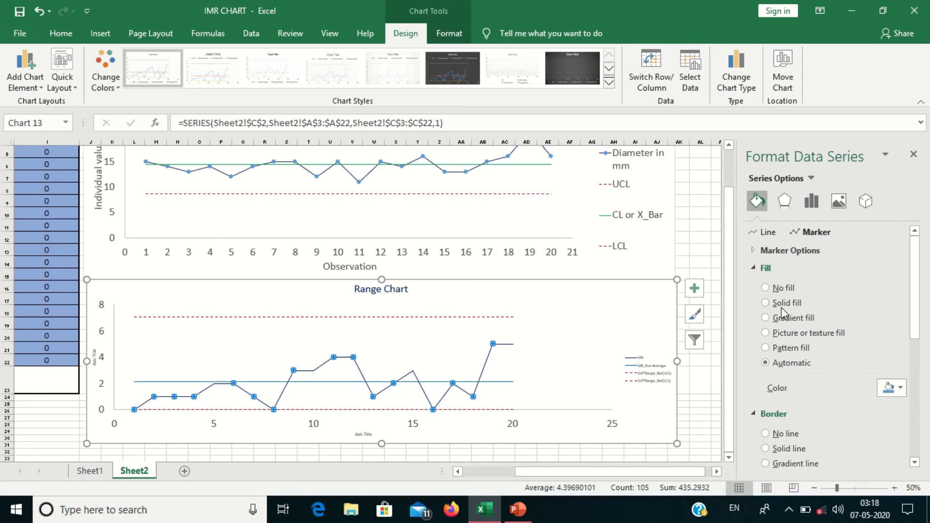
click(774, 251)
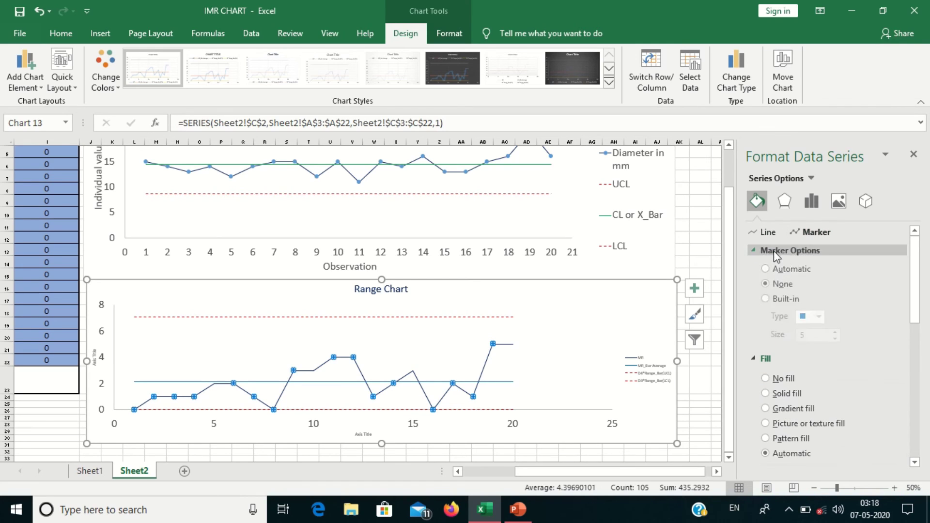
click(788, 300)
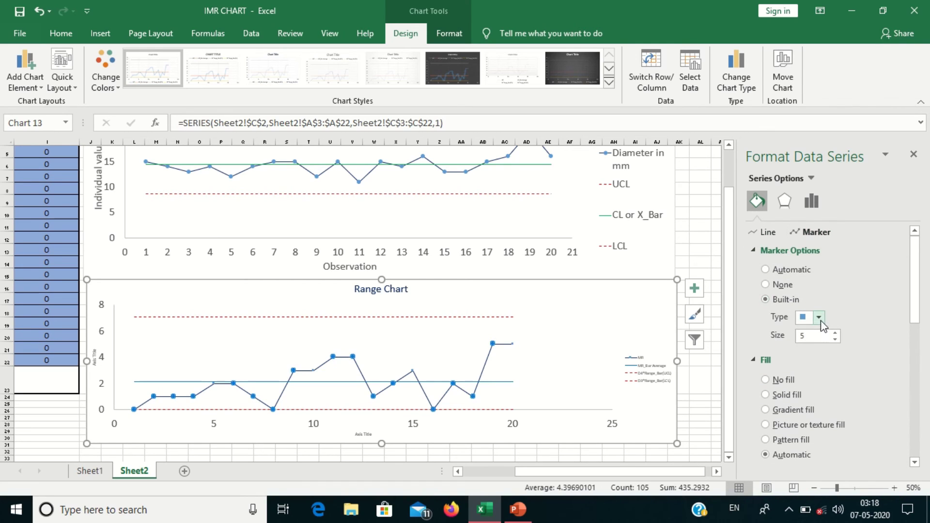
click(819, 320)
click(818, 423)
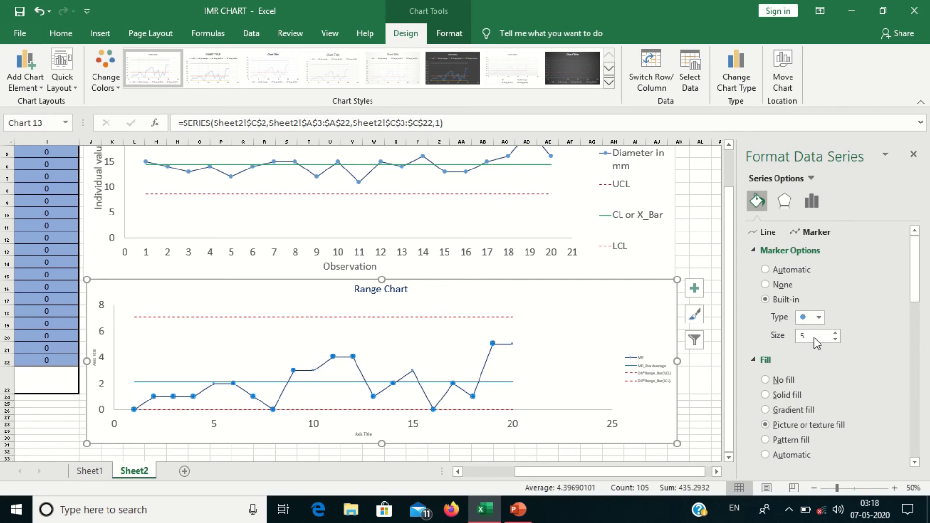
click(815, 336)
- Close the formatting pane and enlarge the Range Chart legend upward and toward the plot area
click(625, 366)
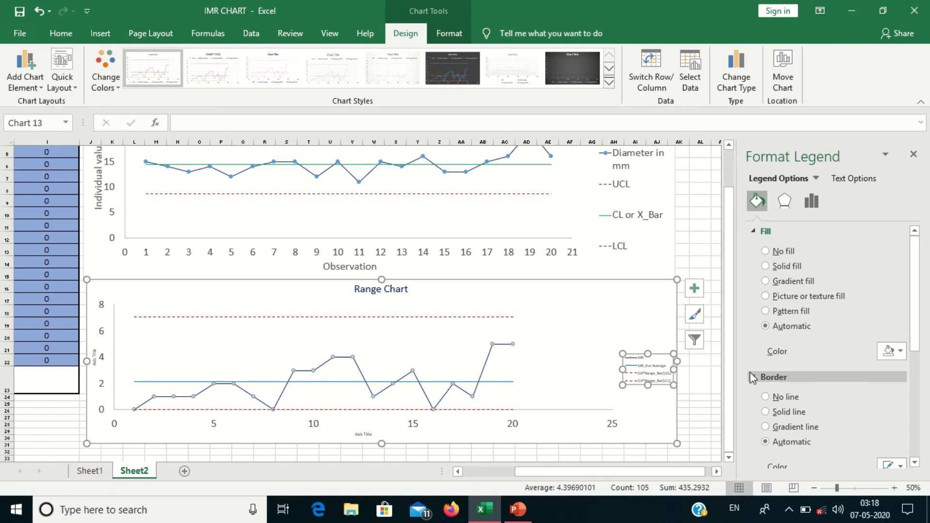
click(914, 155)
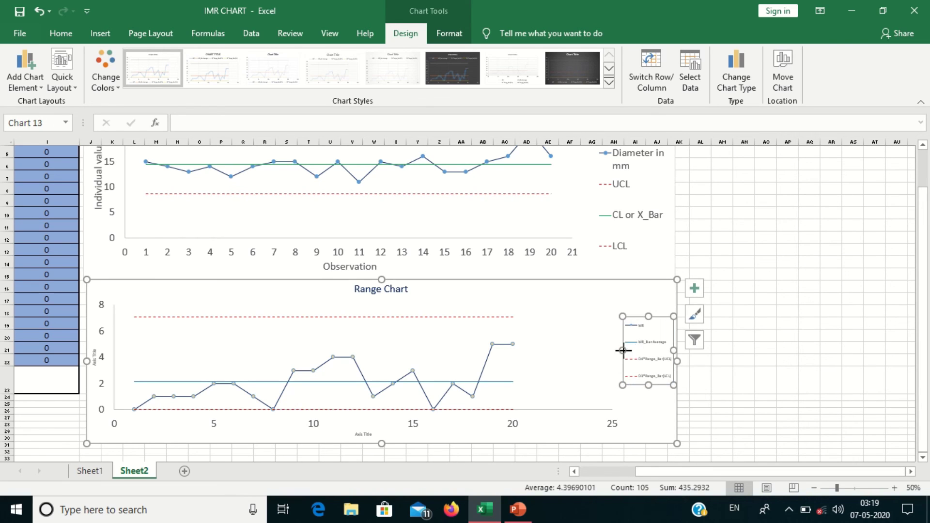
drag(623, 349, 604, 357)
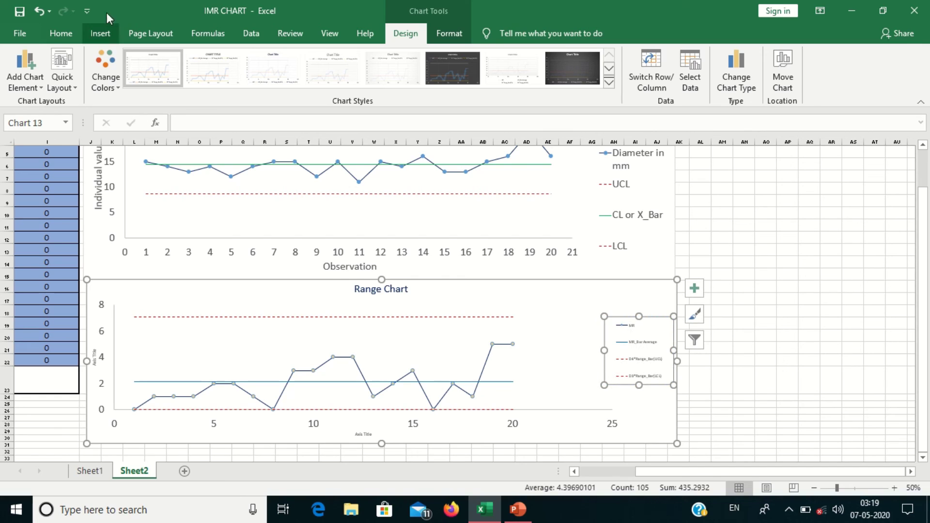
- Set the Range Chart legend text to font size 24
click(60, 33)
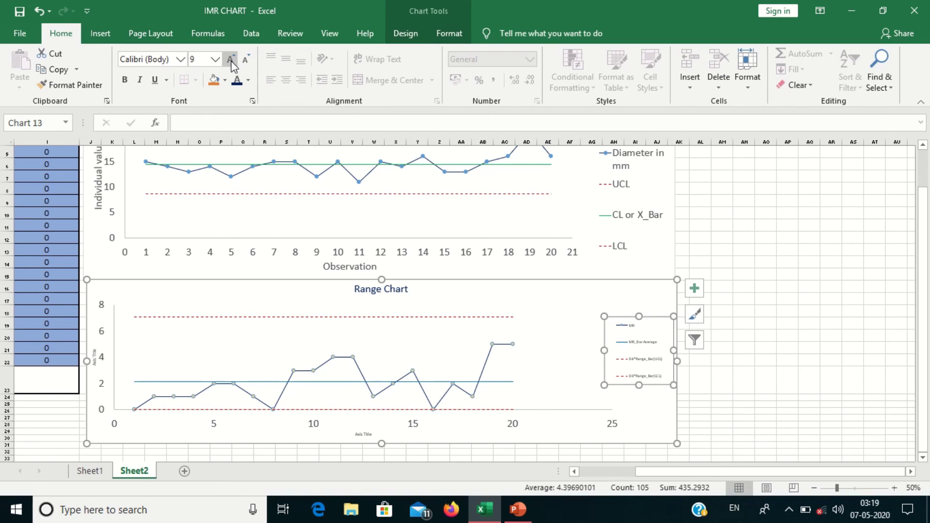
click(231, 59)
click(231, 59)
click(199, 59)
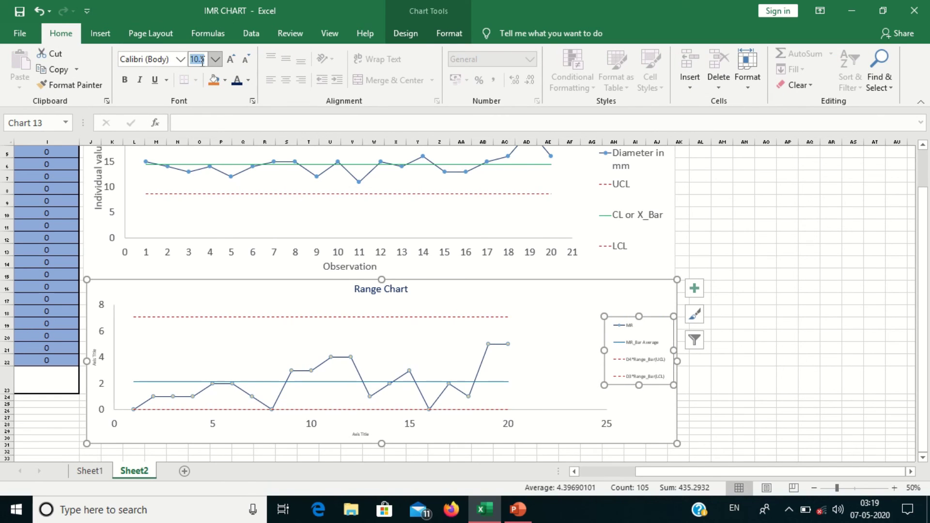
text(24)
key(Return)
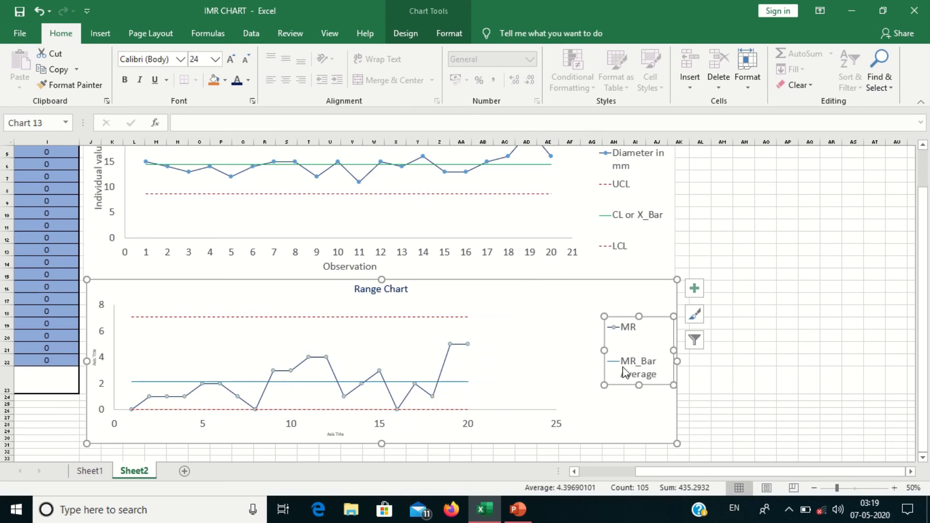
- Extend the Range Chart legend downward to fit all entries and set the horizontal axis units to major 1 and minor 0.2
drag(639, 385, 642, 427)
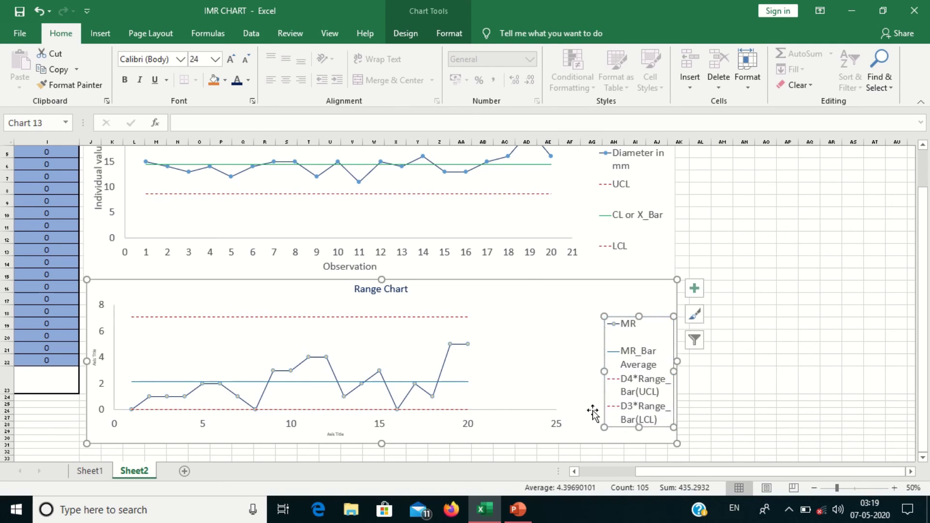
double_click(296, 430)
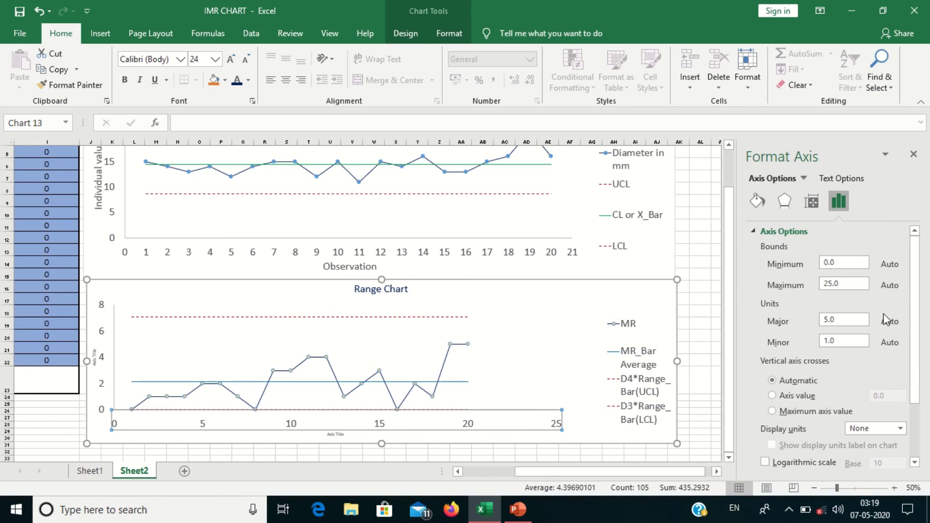
text(0.2)
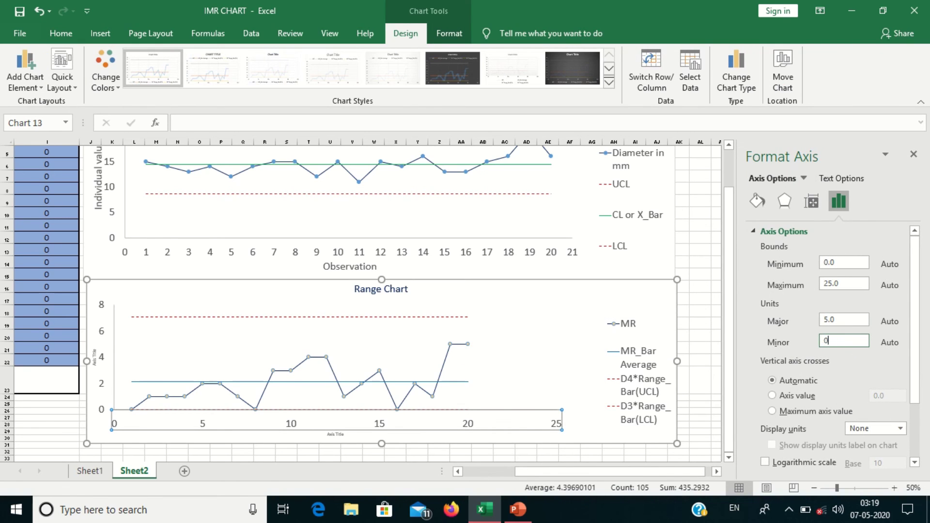
click(845, 321)
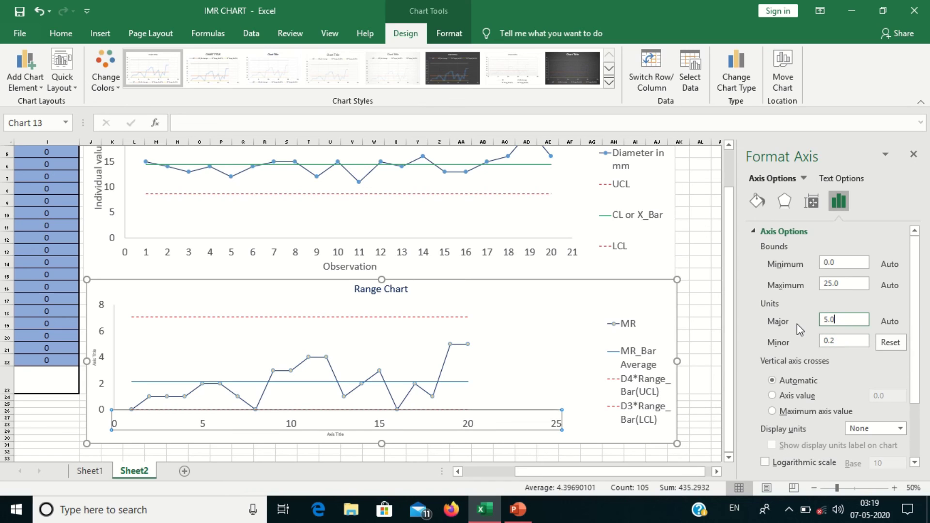
key(BackSpace)
key(BackSpace)
key(BackSpace)
text(1)
key(Return)
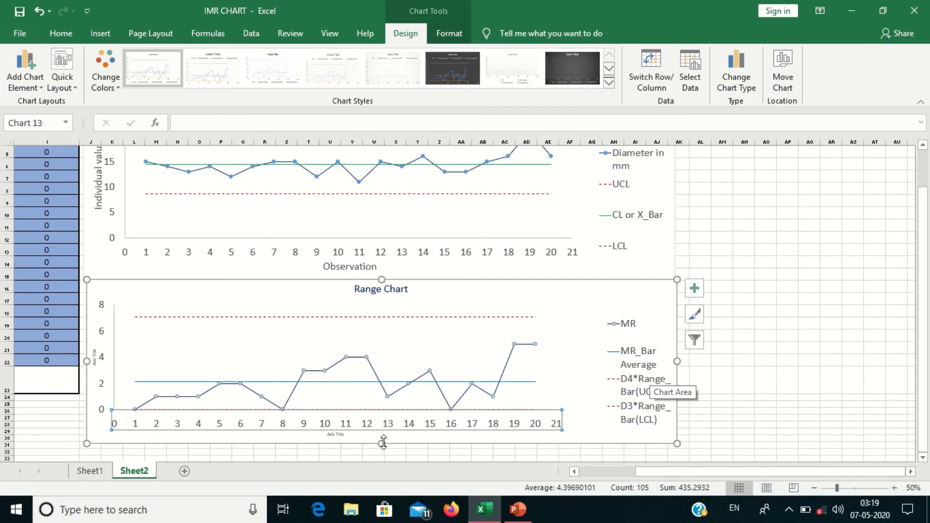
- Enlarge the Range Chart by stretching it downward and widening it to about column AN
drag(380, 442, 373, 474)
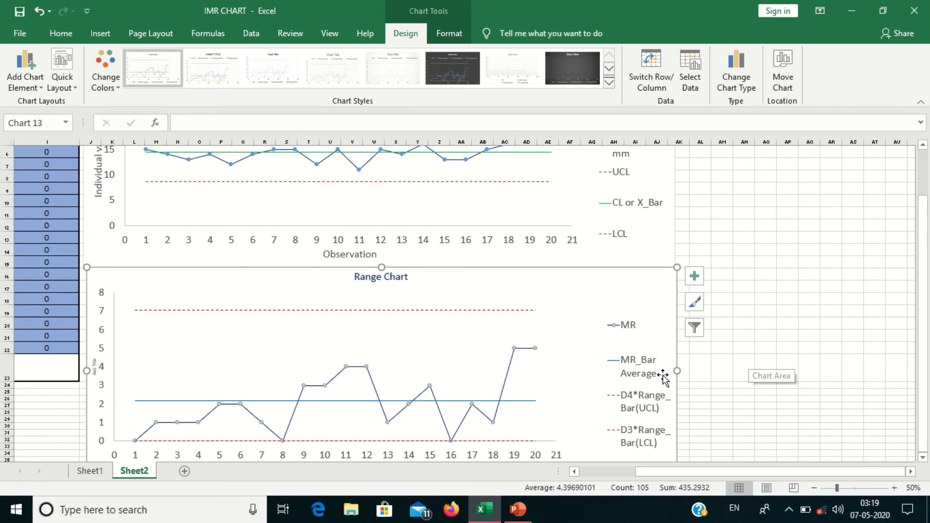
drag(677, 370, 766, 364)
drag(926, 281, 925, 290)
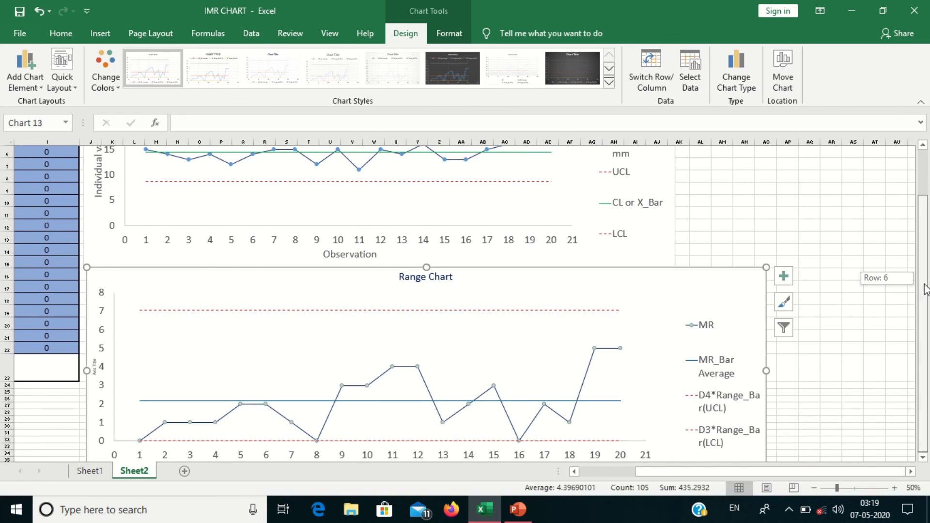
drag(923, 368, 923, 376)
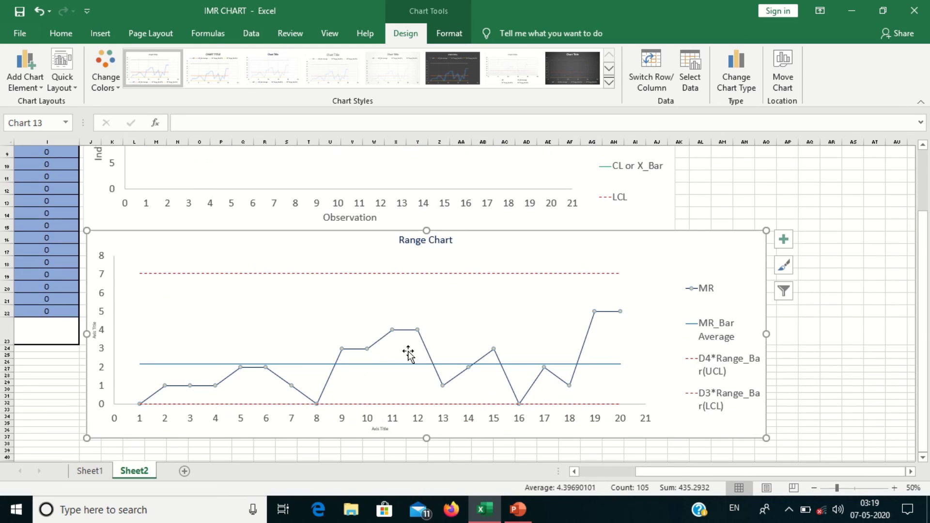
- Change the Range Chart's horizontal axis title to "Observation"
click(384, 429)
click(383, 428)
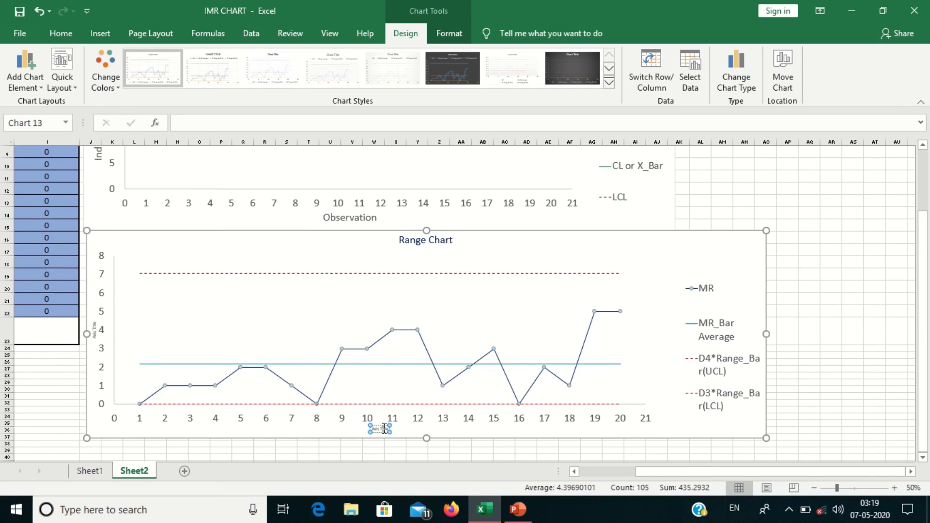
triple_click(384, 428)
text(Observation)
- Set the Range Chart's horizontal axis title to font size 24
triple_click(384, 428)
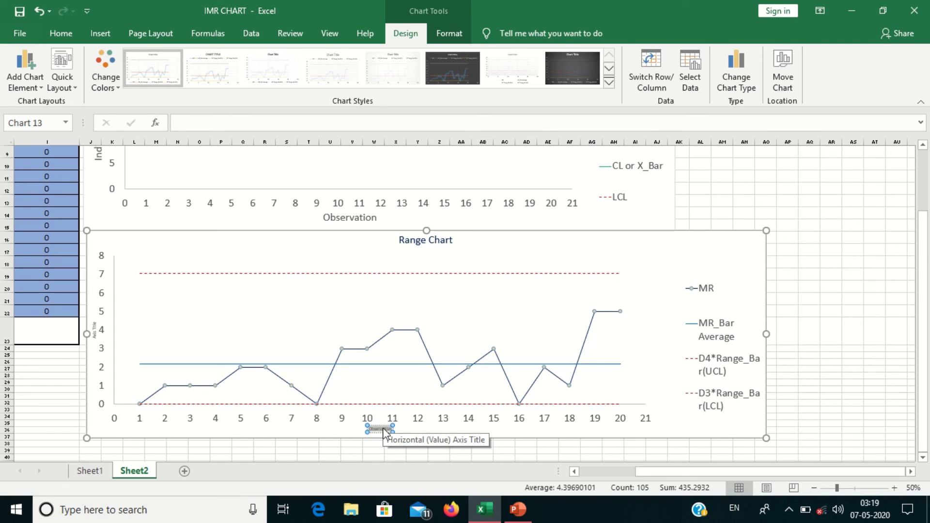
click(72, 31)
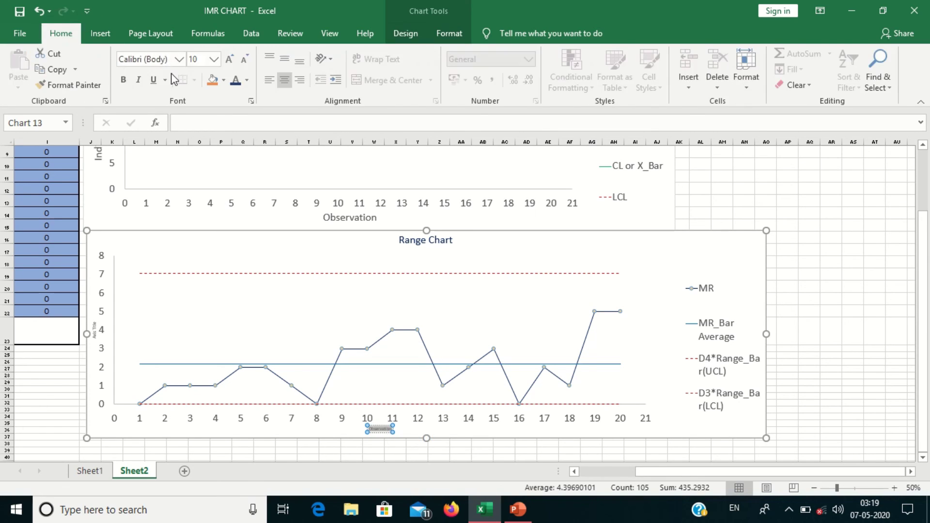
click(201, 58)
text(2)
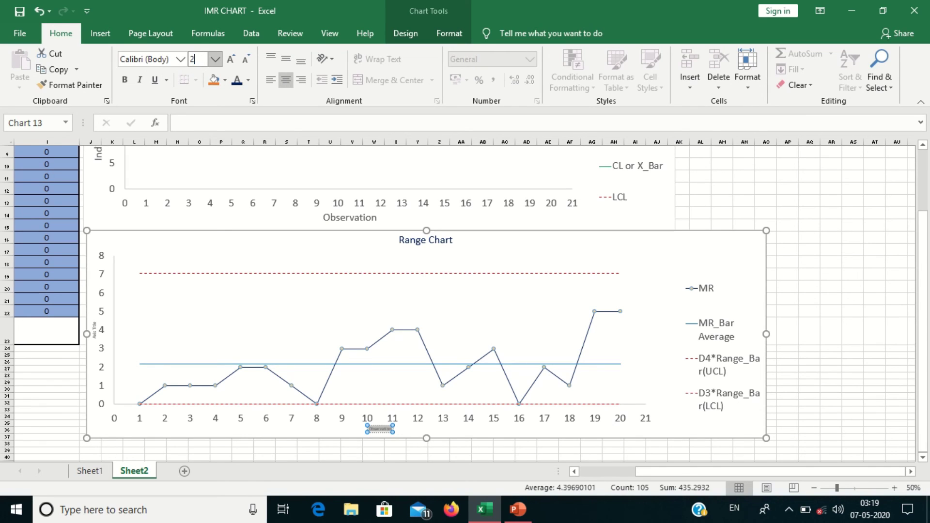
text(4)
key(Return)
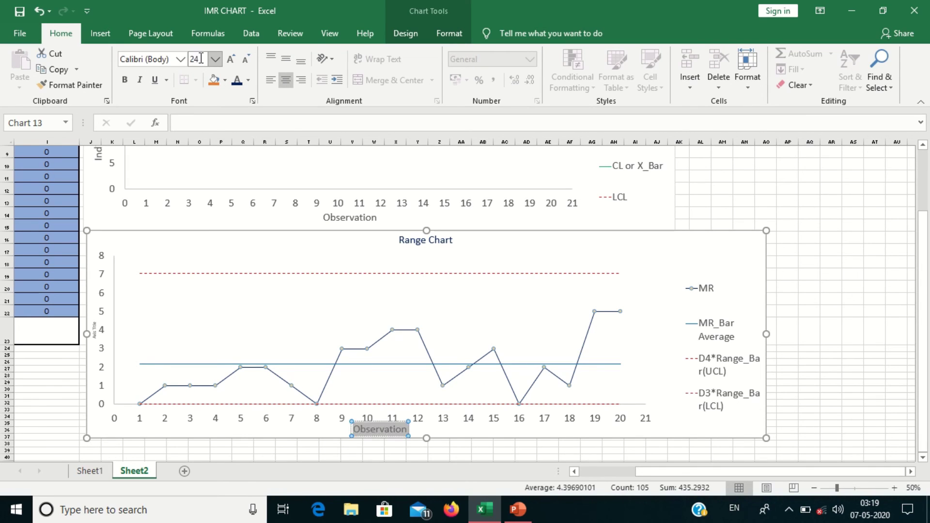
- Change the Range Chart's vertical axis title to "Moving Rangea" and set it to font size 24
click(95, 329)
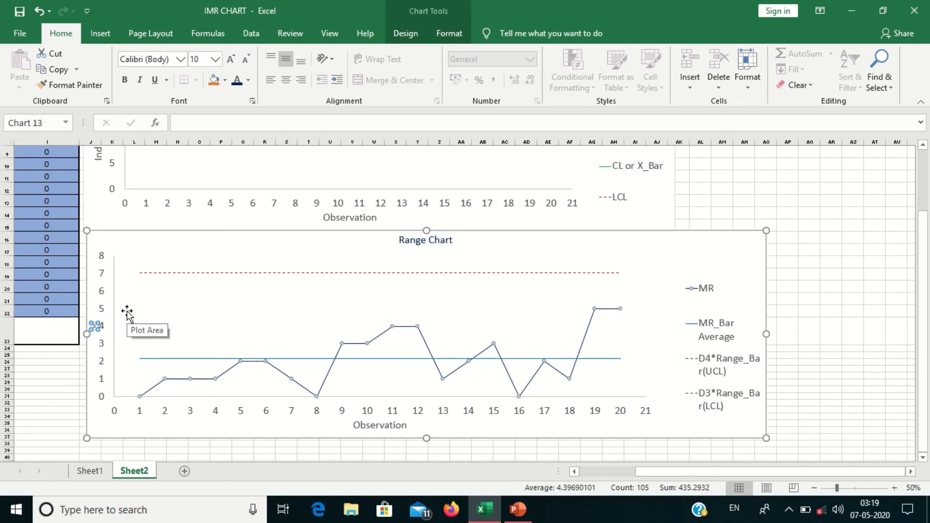
text(R)
text(nge)
key(ctrl+a)
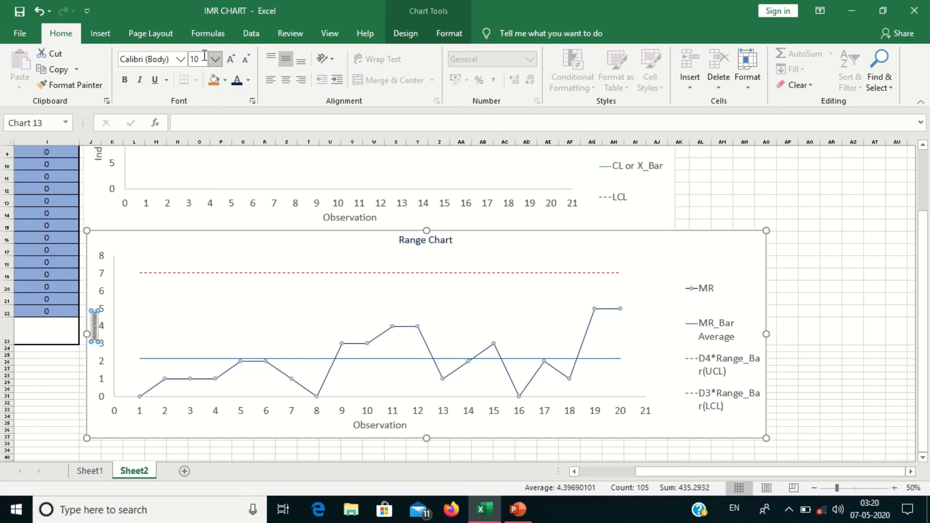
click(205, 57)
text(24)
key(Return)
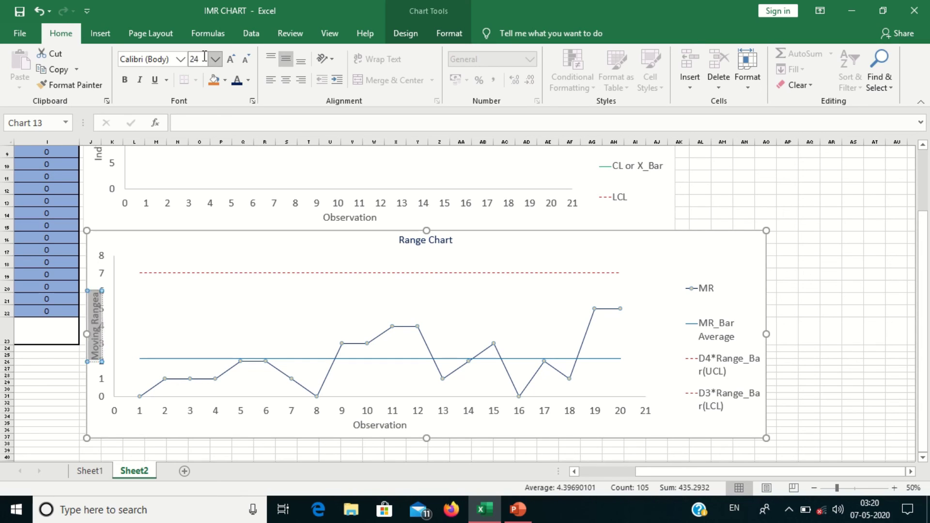
- Widen the Individual Chart to match the width of the Range Chart below it
click(654, 218)
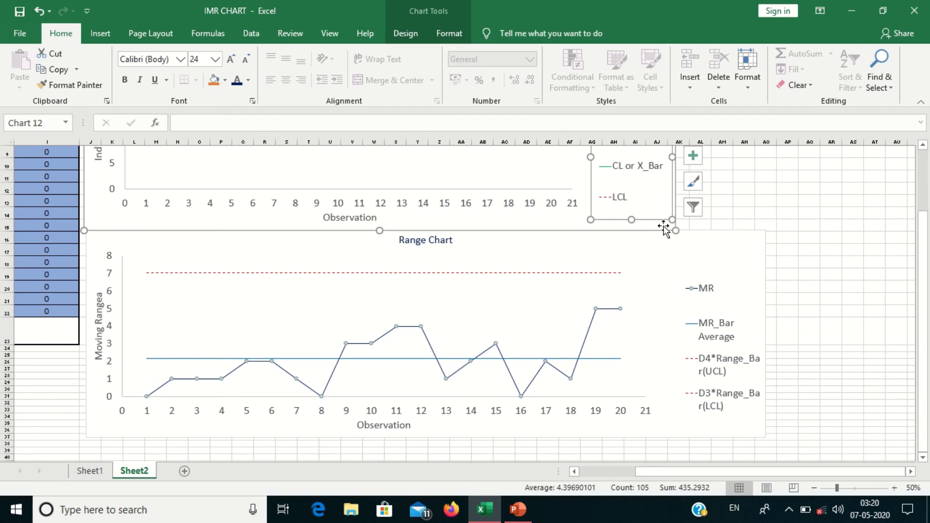
click(798, 267)
click(743, 253)
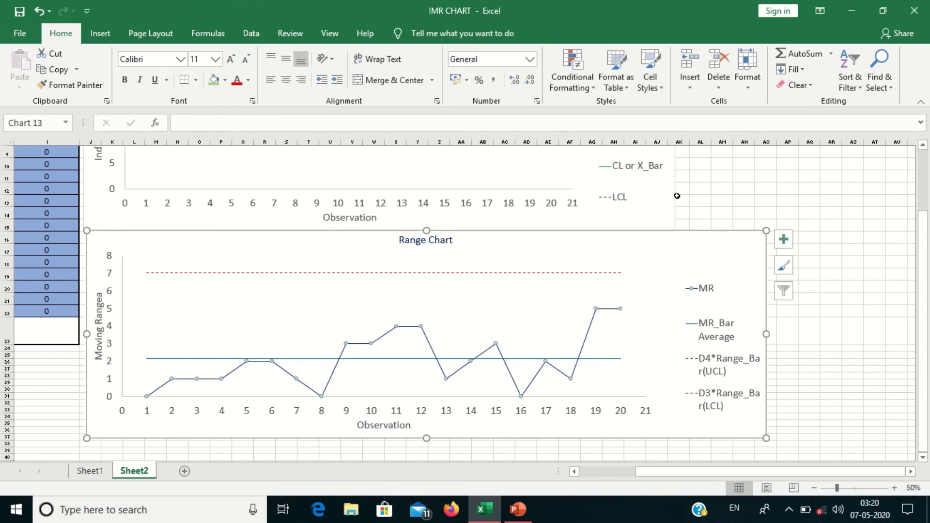
click(671, 182)
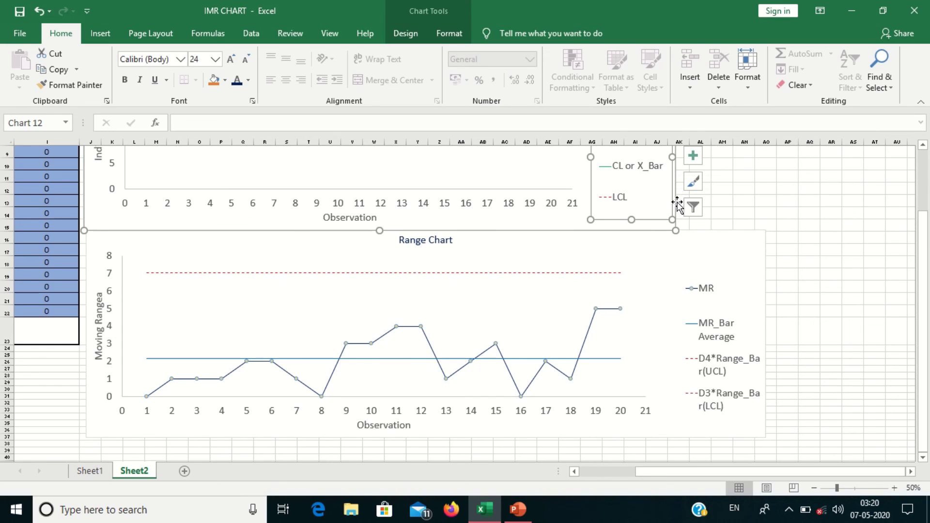
drag(676, 230, 765, 231)
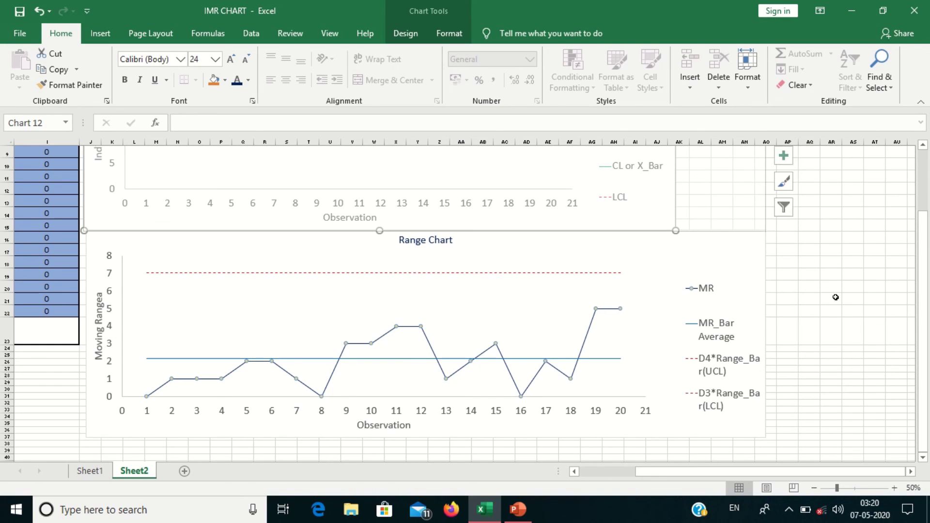
- Zoom the sheet out to 30%, deselect the chart, and examine both control charts for points outside the limits
click(814, 487)
click(815, 486)
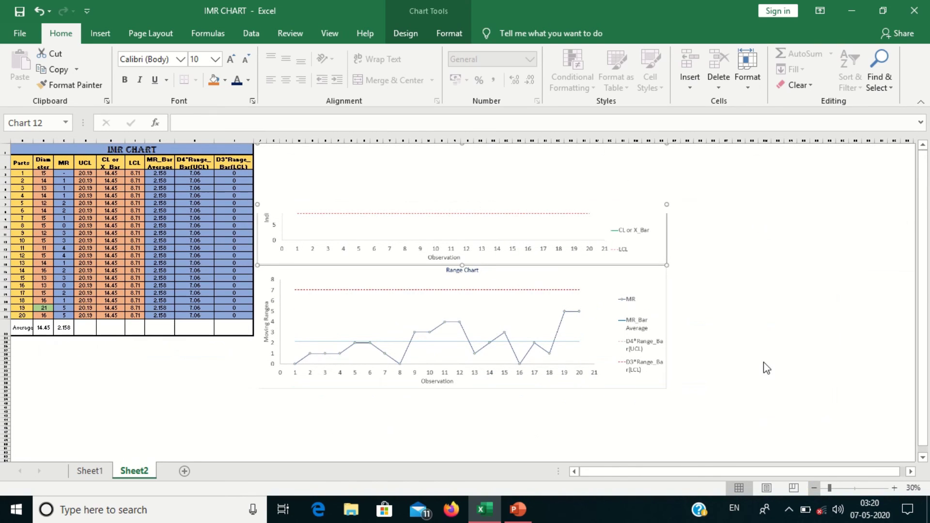
click(773, 327)
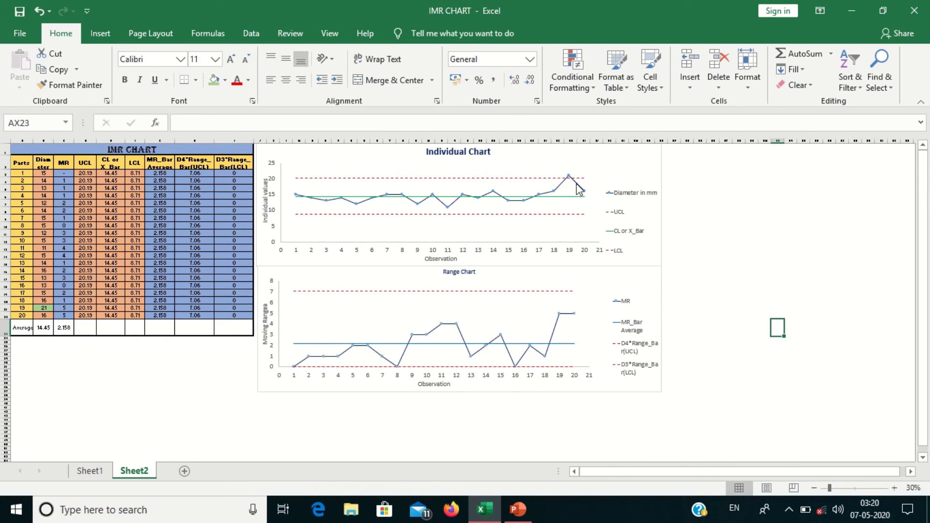
mouse_move(569, 179)
click(700, 295)
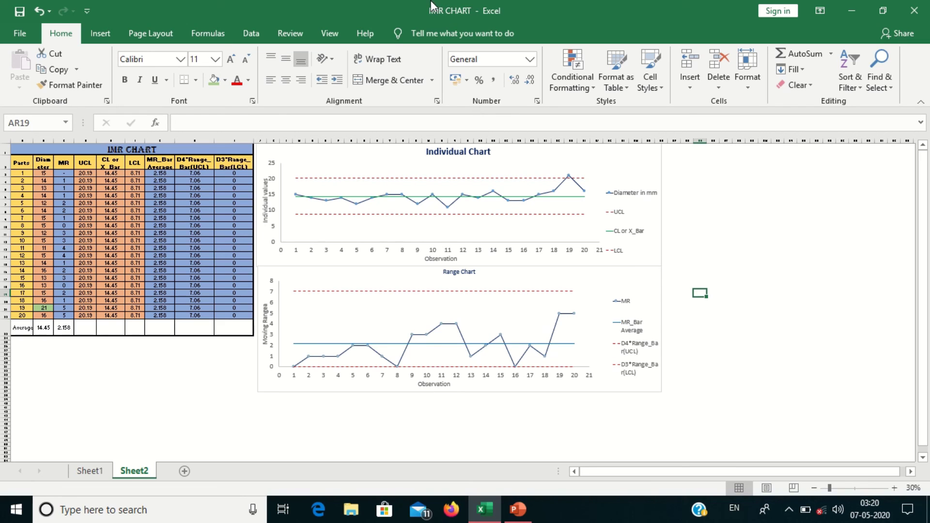
click(415, 28)
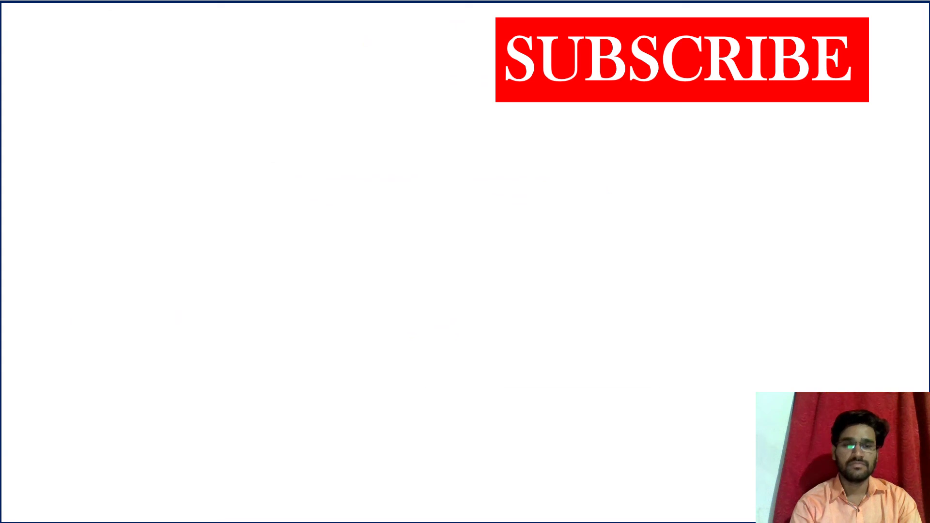